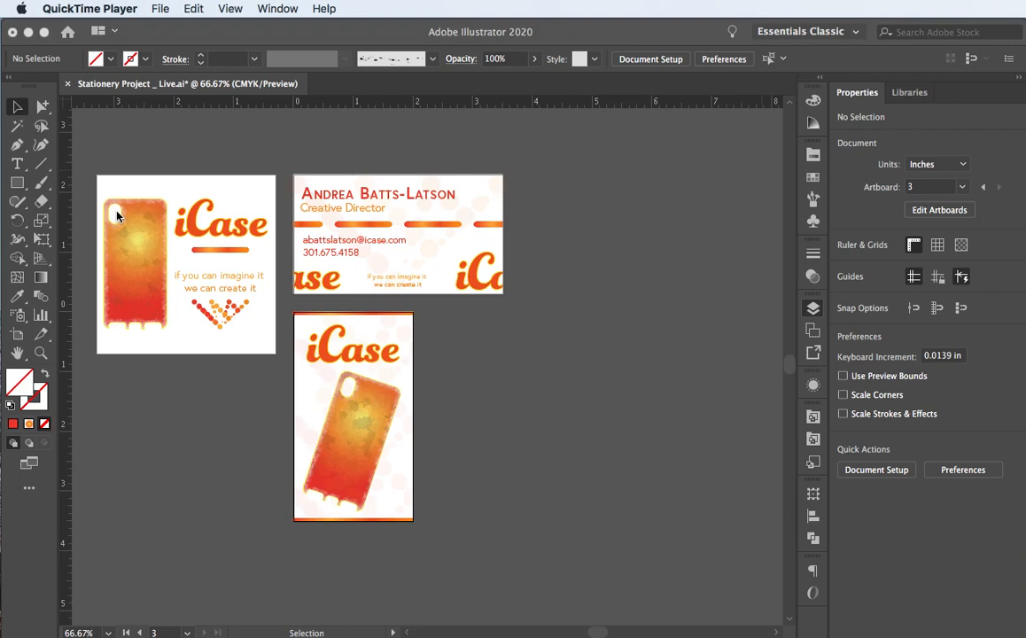
# - Draw a new artboard about 3.58 by 4.12 in beside the Business Card Front artboard, aligned with its upper edge
pyautogui.click(437, 260)
pyautogui.press('space')
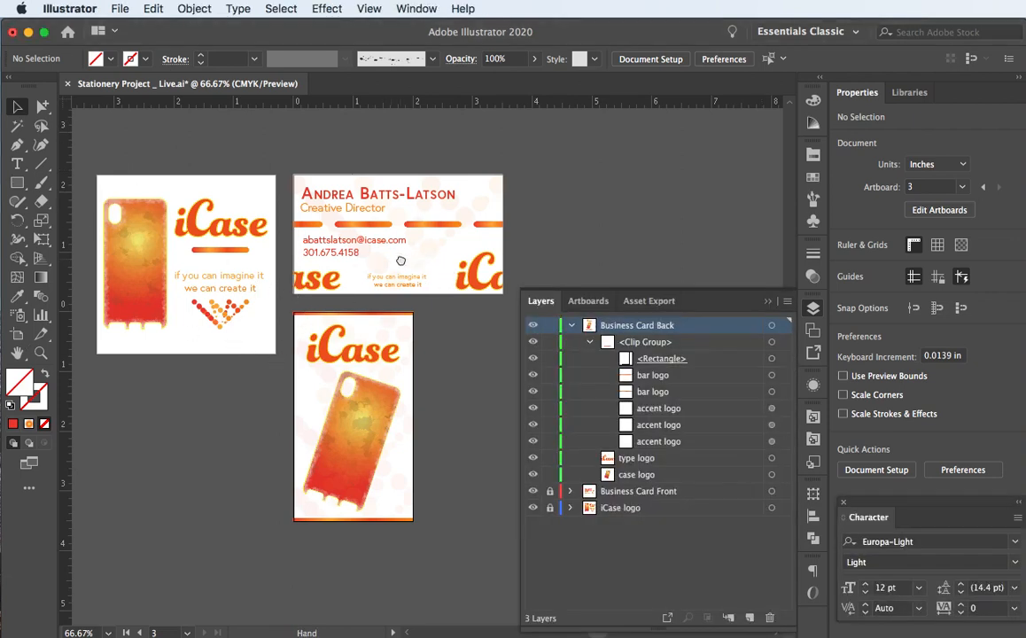
pyautogui.moveTo(401, 258); pyautogui.dragTo(327, 244)
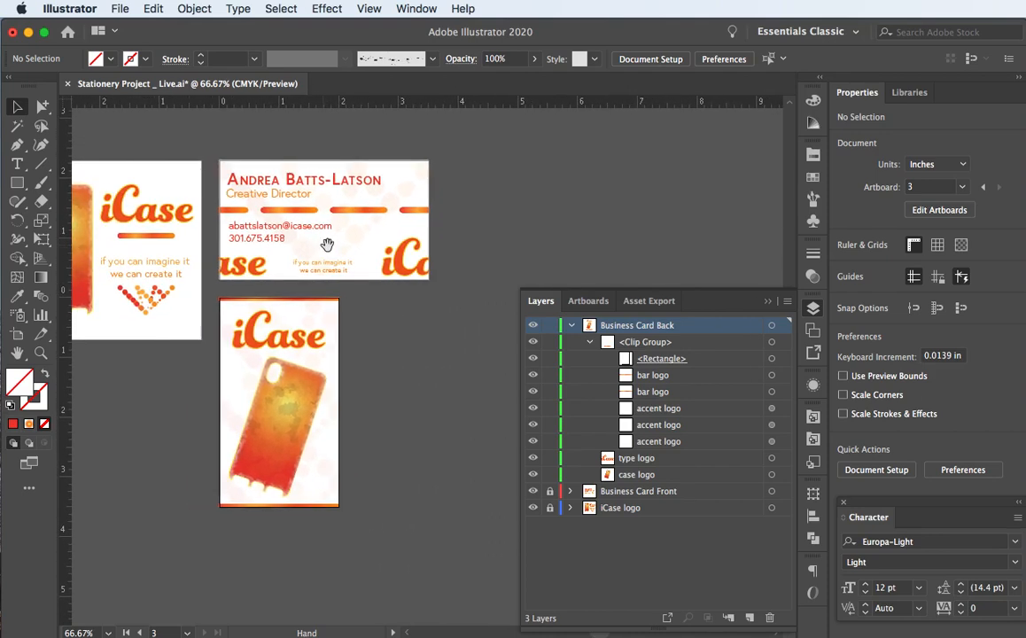
pyautogui.click(768, 302)
pyautogui.press('space')
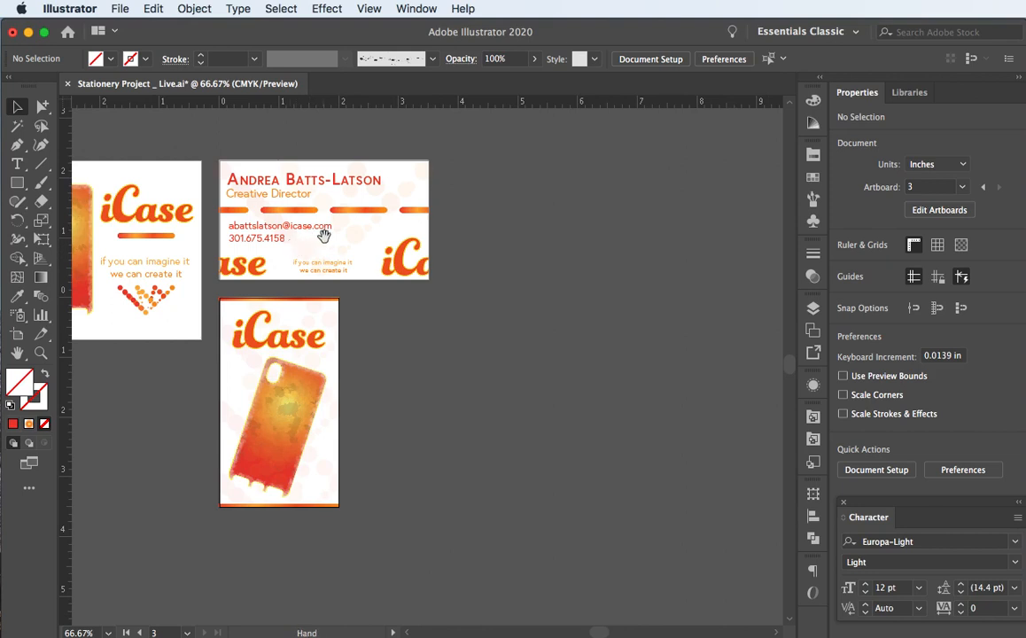
pyautogui.moveTo(324, 235); pyautogui.dragTo(241, 238)
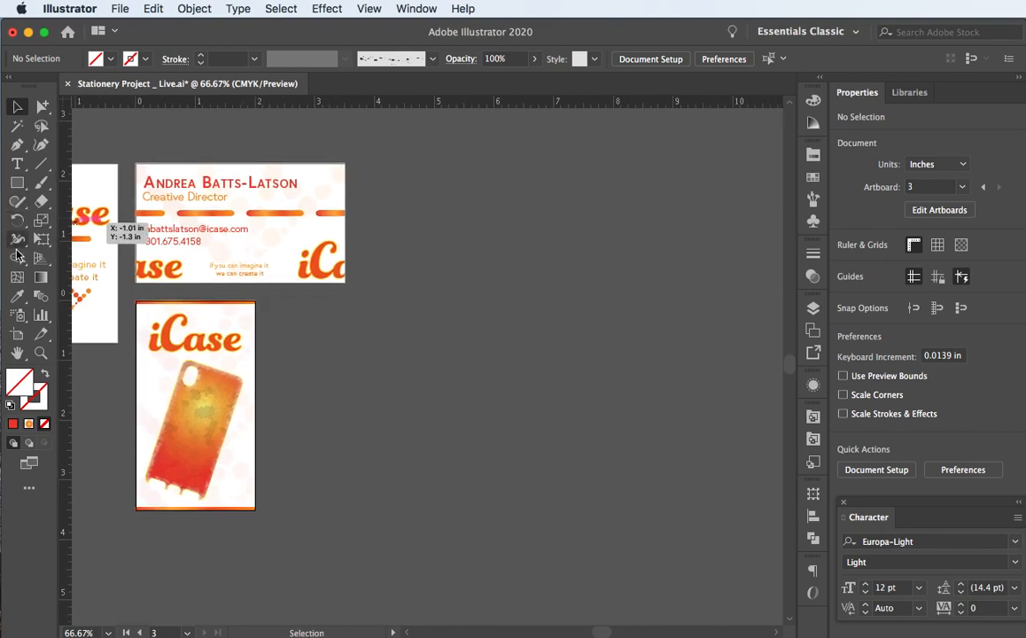
pyautogui.click(17, 340)
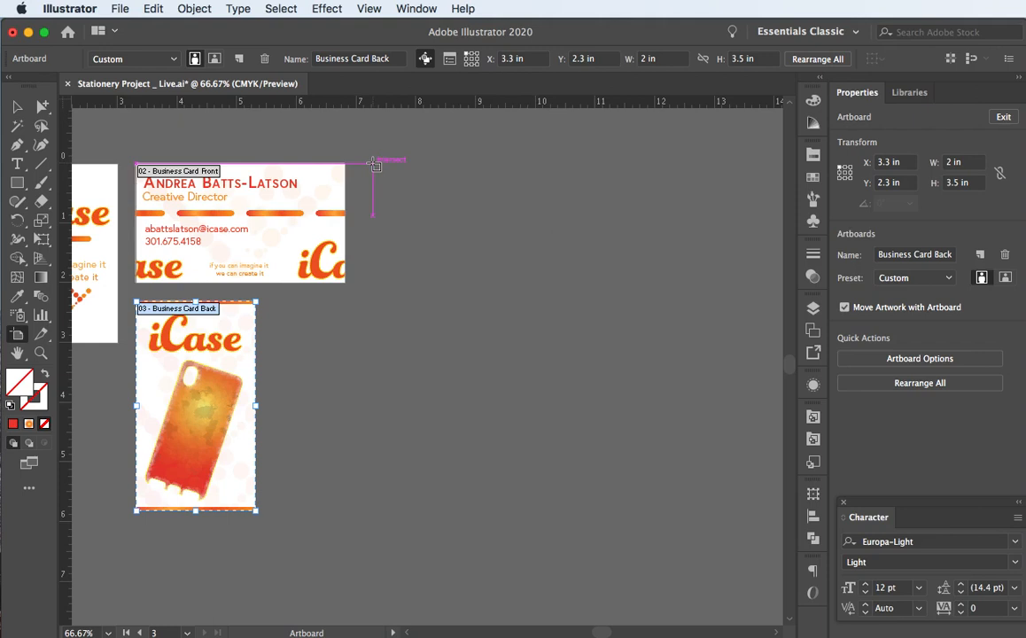
pyautogui.moveTo(372, 163); pyautogui.dragTo(581, 410)
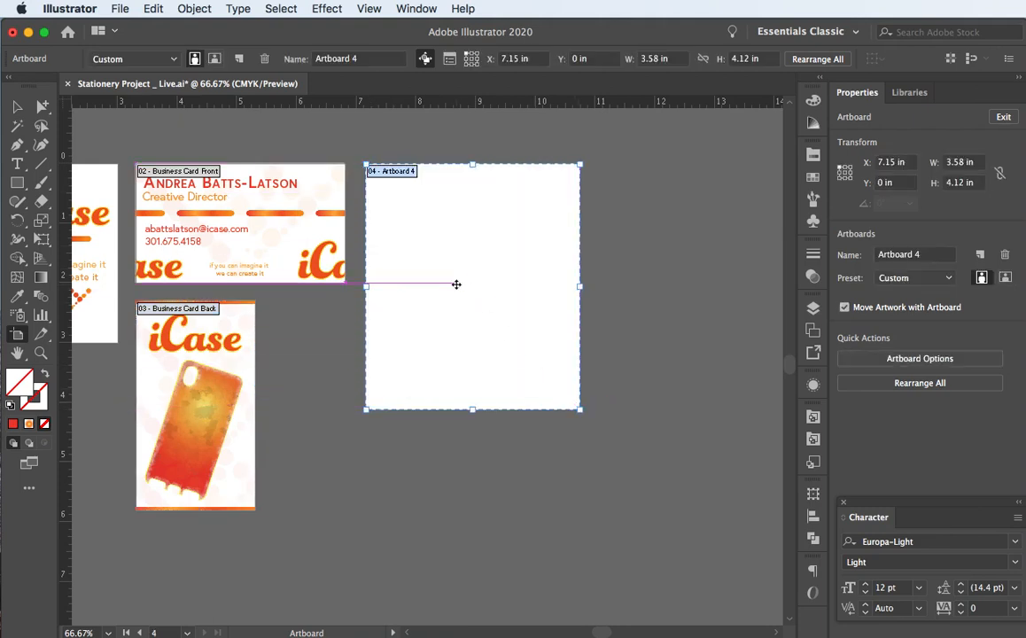
# - Name the new artboard Letterhead and set its size to 8.5 in wide by 11 in high
pyautogui.click(335, 56)
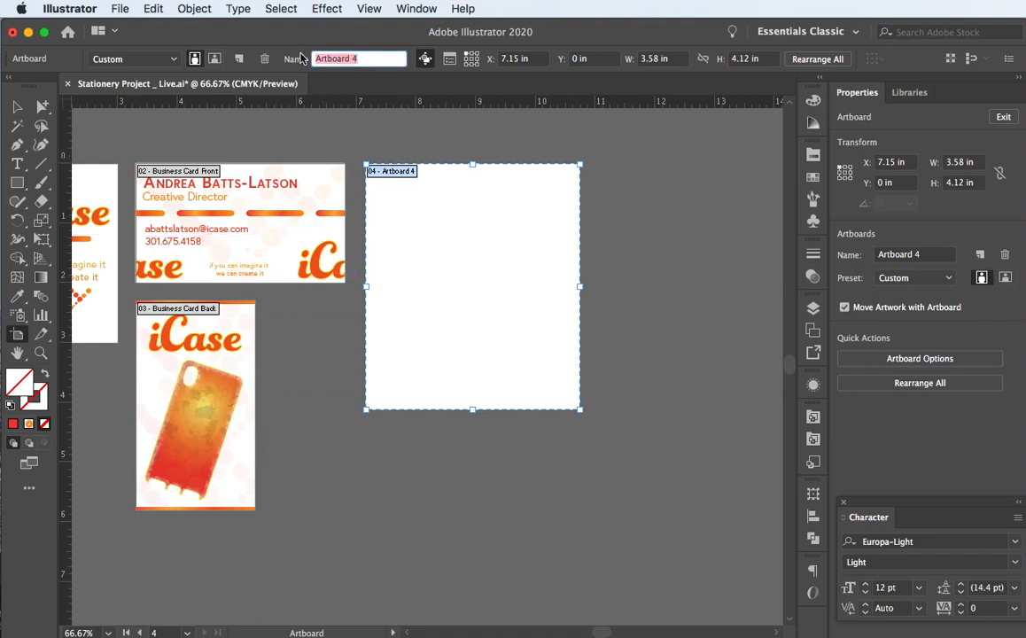
pyautogui.write('Letterhead')
pyautogui.click(675, 58)
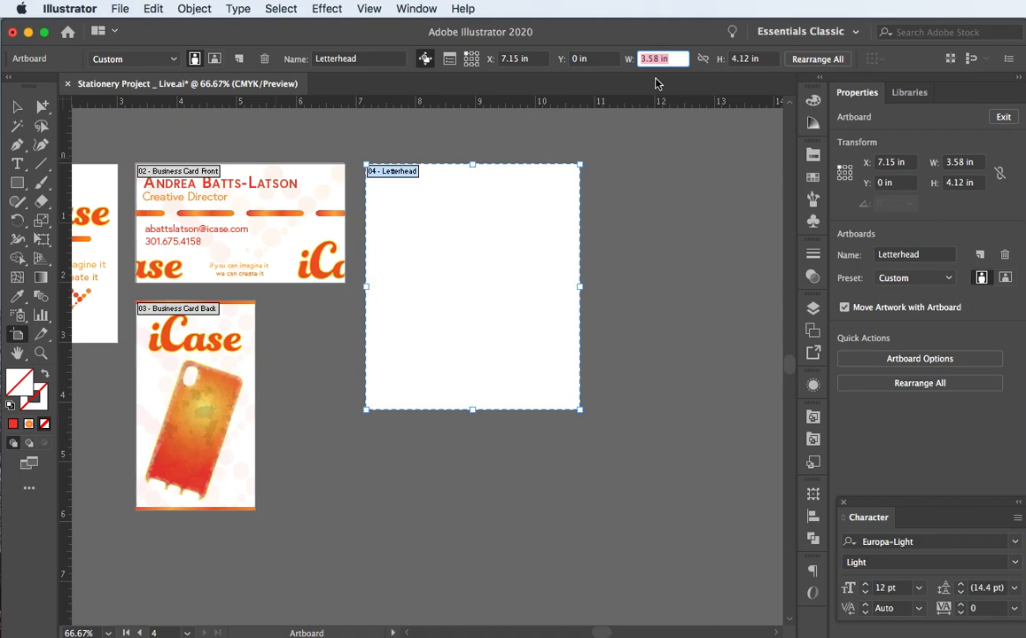
pyautogui.write('8.5')
pyautogui.press('Tab')
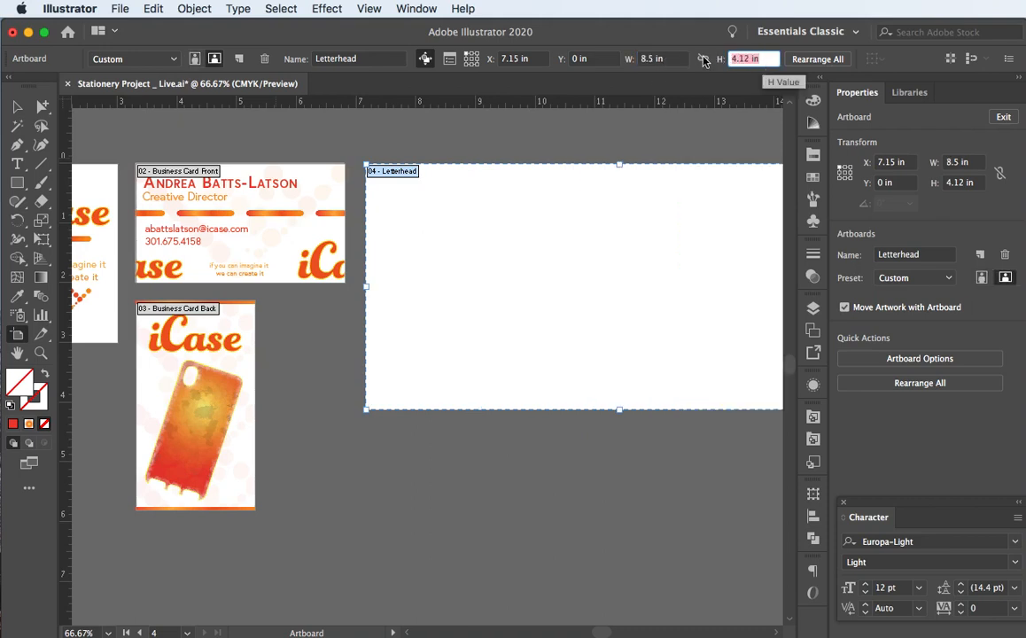
pyautogui.write('11')
pyautogui.press('Tab')
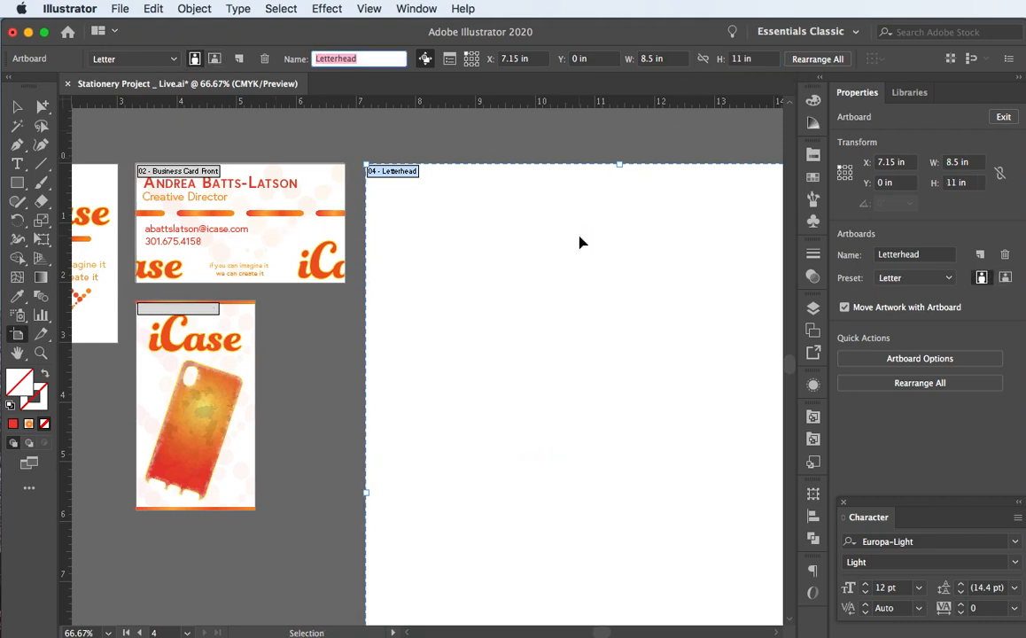
pyautogui.press('super+0')
pyautogui.press('super+minus')
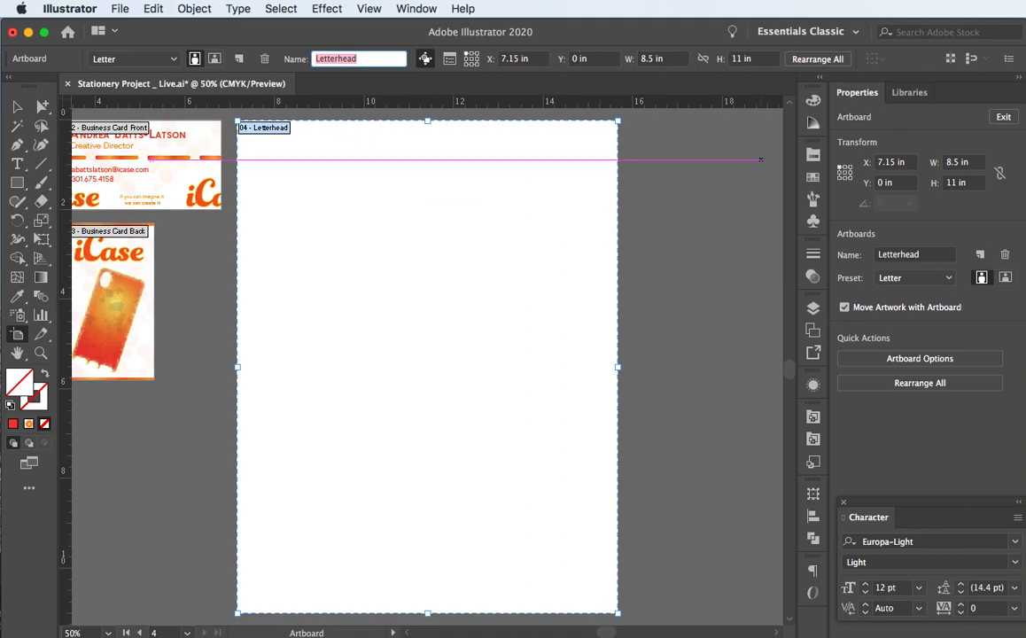
# - Switch to Chrome, find the Stationery Package assignment on the course page and open its attached Stationery Project.pdf
pyautogui.press('super+Tab')
pyautogui.moveTo(1023, 591); pyautogui.dragTo(990, 80)
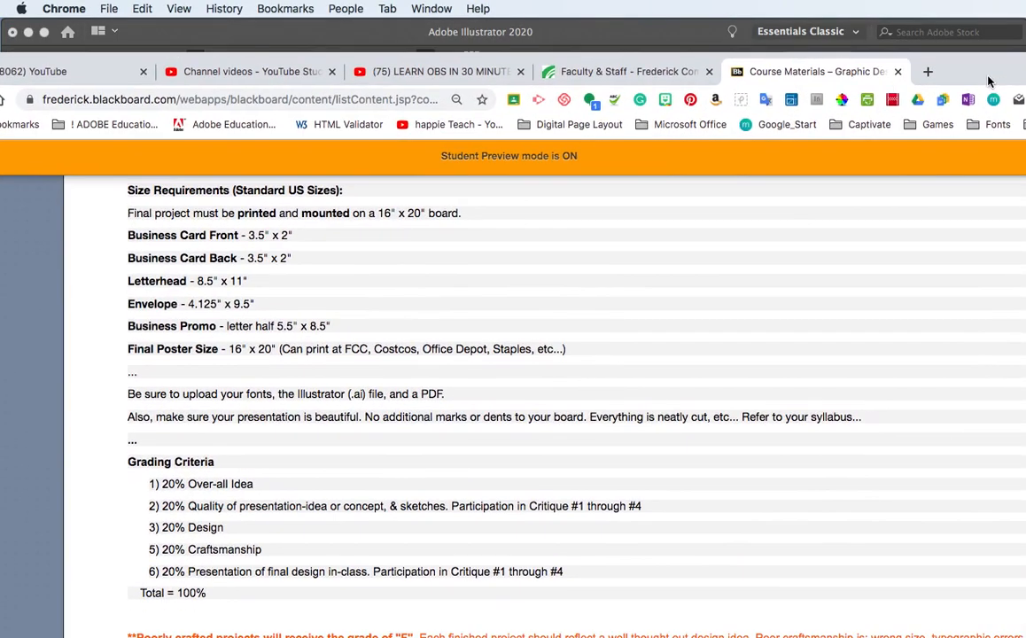
pyautogui.scroll(15, 359, 412)
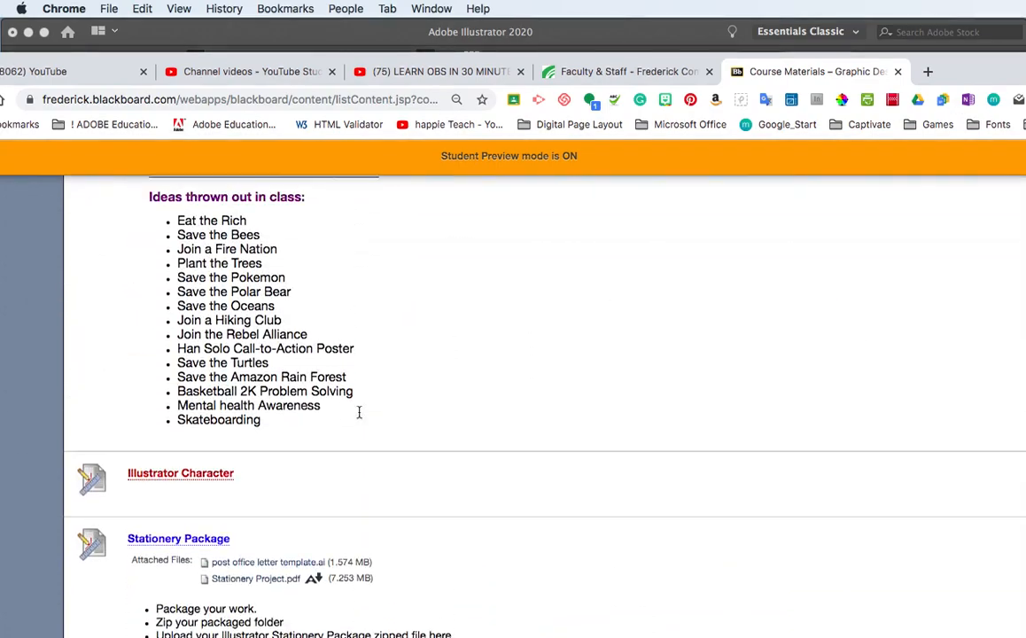
pyautogui.scroll(-8, 359, 416)
pyautogui.scroll(2, 355, 474)
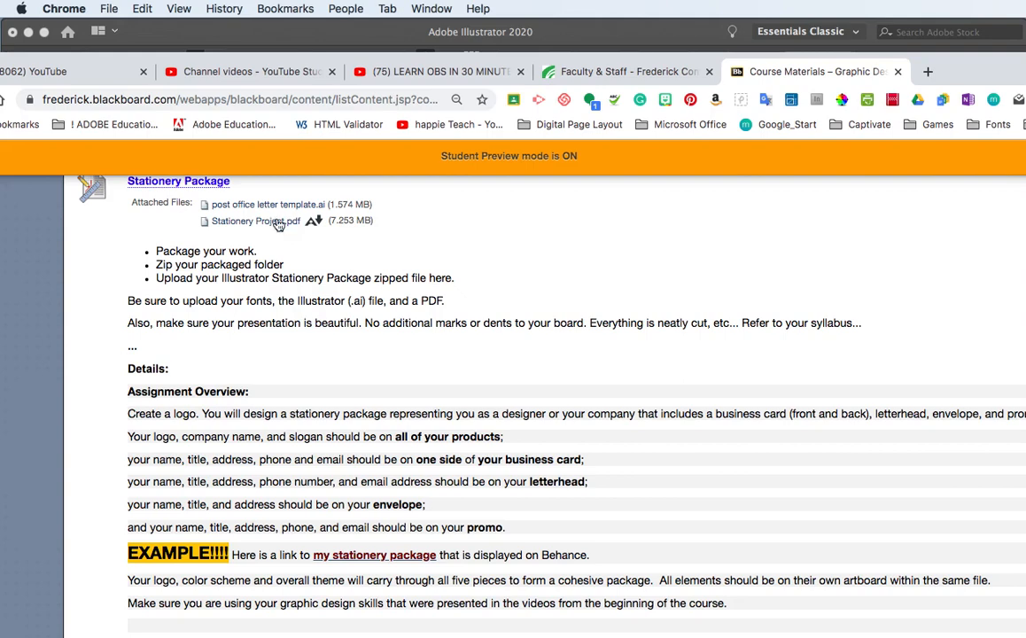
pyautogui.click(266, 222)
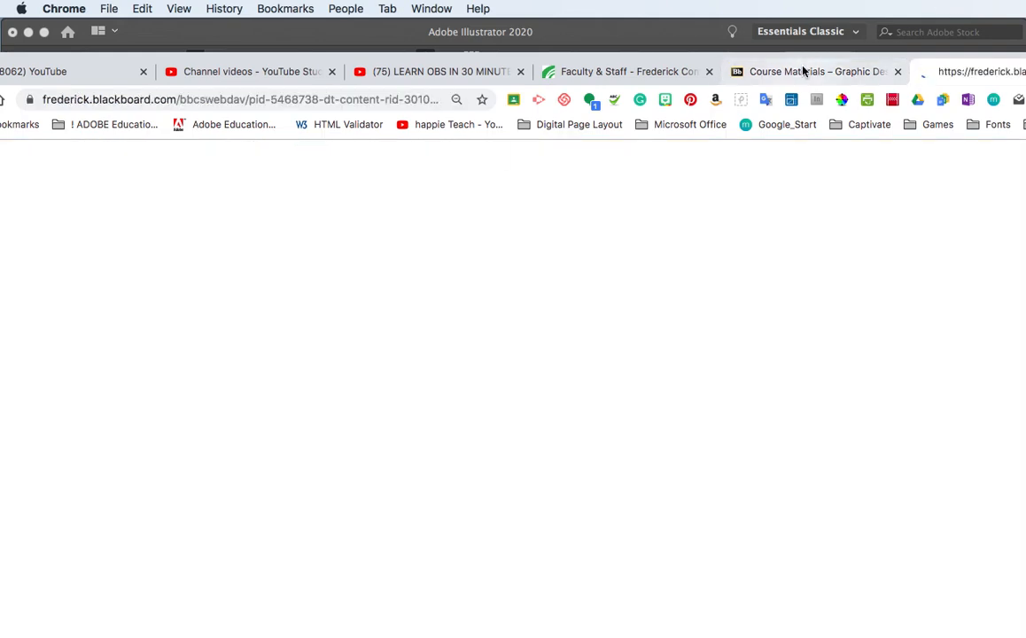
# - Return to the course materials page and read the Stationery Package's assignment overview, including the content required on each piece
pyautogui.click(802, 70)
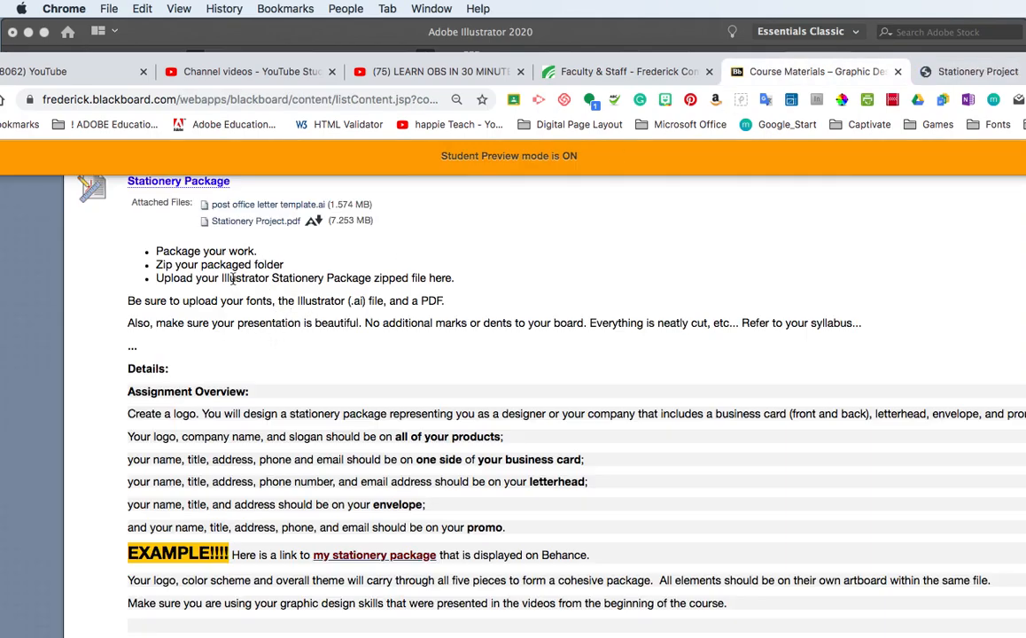
pyautogui.scroll(1, 257, 261)
pyautogui.scroll(-2, 248, 265)
pyautogui.scroll(3, 233, 278)
pyautogui.scroll(1, 233, 278)
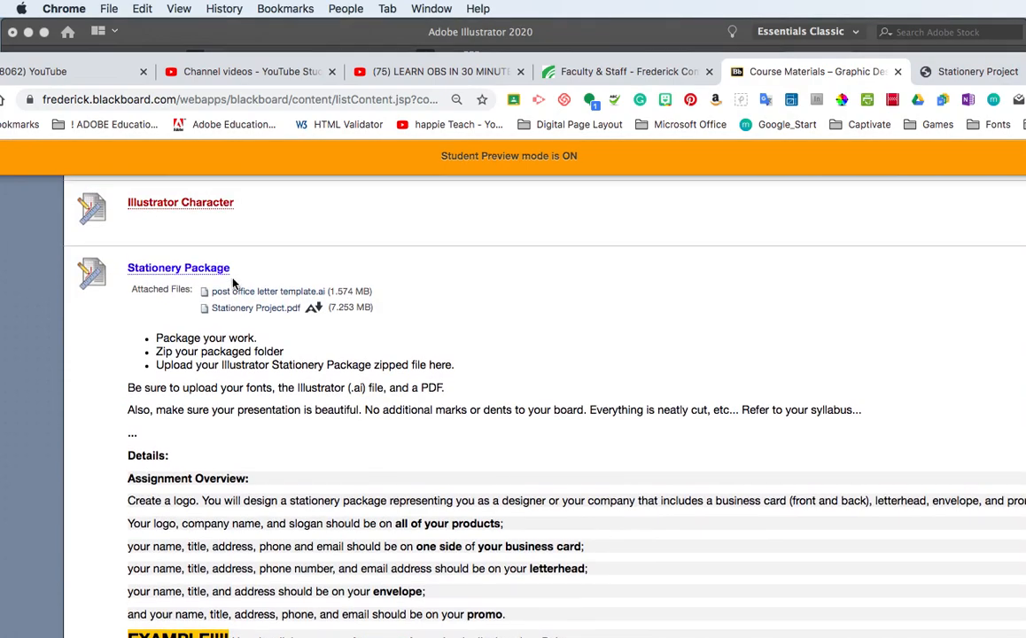
pyautogui.scroll(-2, 174, 300)
pyautogui.scroll(-6, 190, 334)
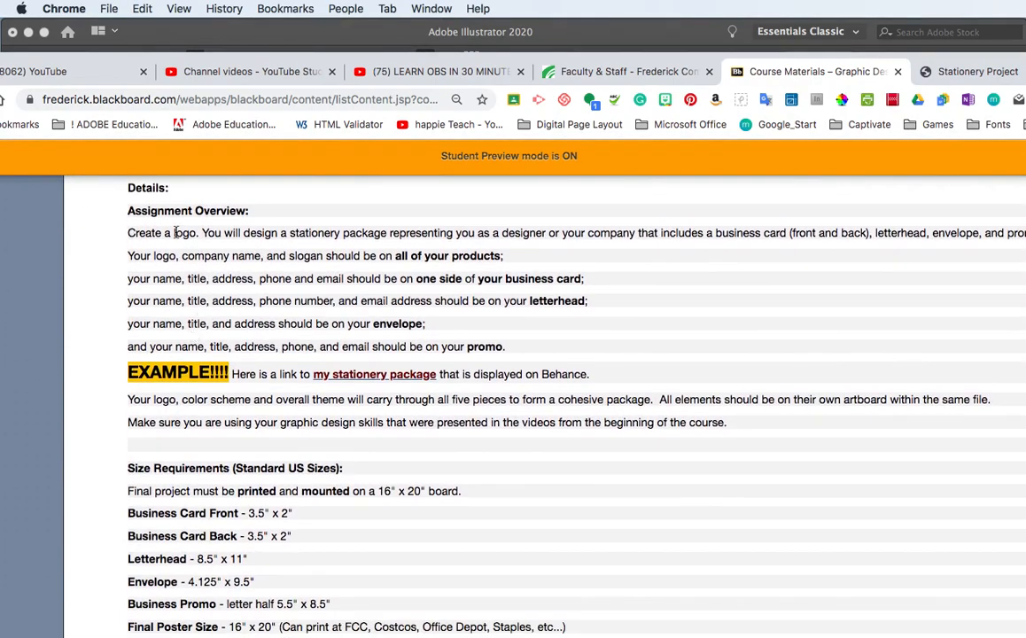
pyautogui.scroll(-2, 173, 232)
pyautogui.scroll(-4, 178, 233)
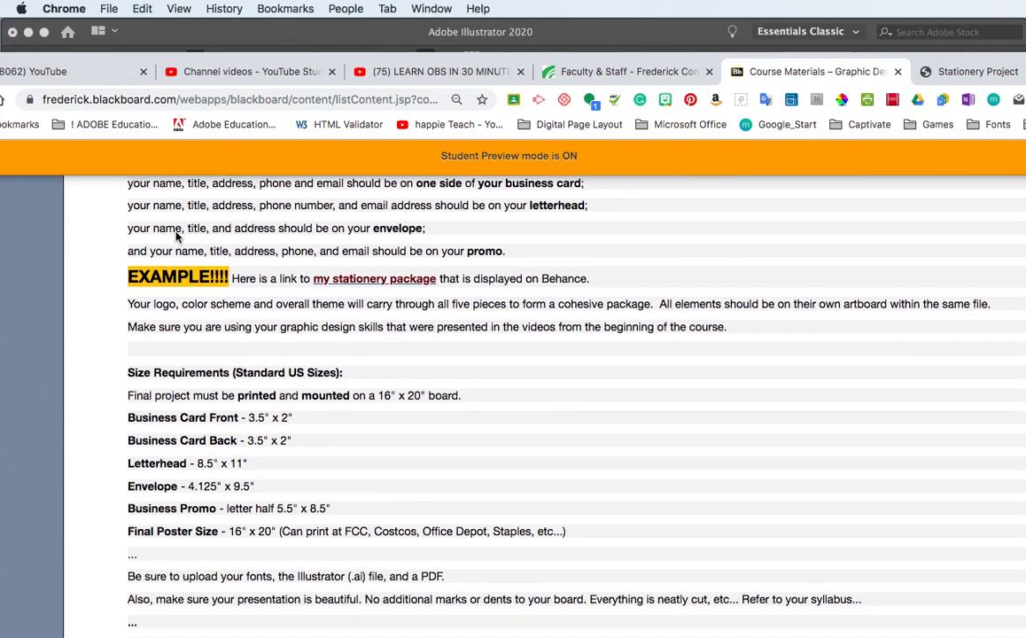
pyautogui.scroll(4, 186, 238)
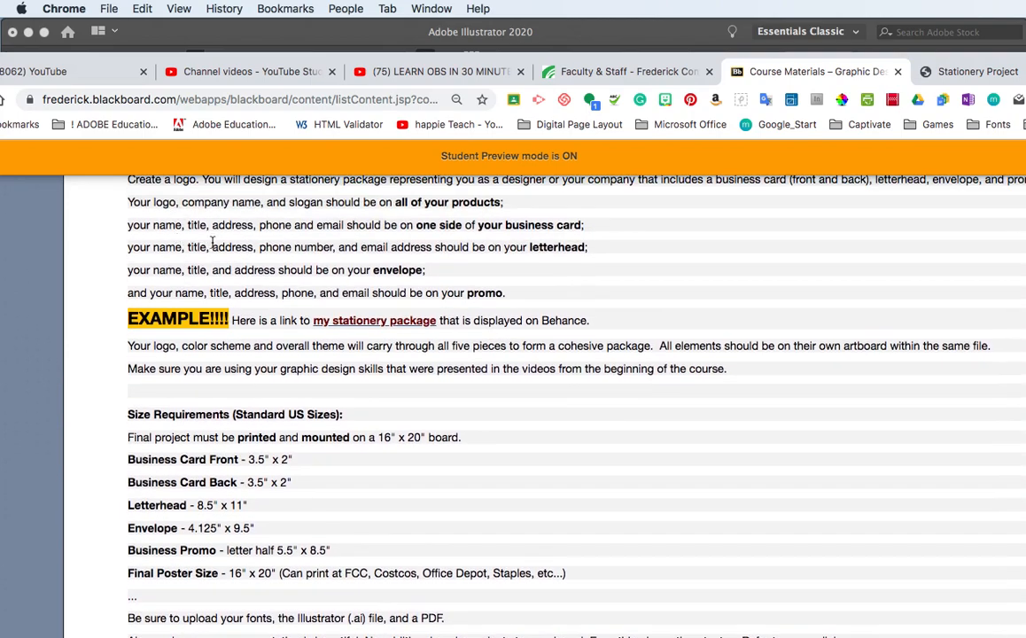
pyautogui.scroll(1, 193, 212)
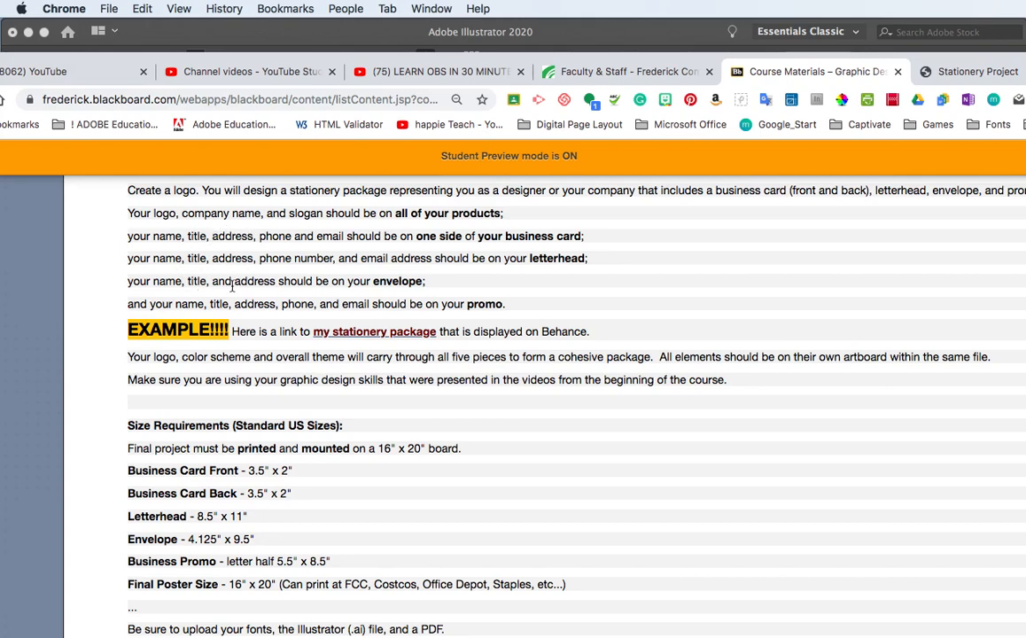
# - Review the Stationery Package's attached files, size requirements, upload instructions and grading criteria
pyautogui.scroll(6, 343, 281)
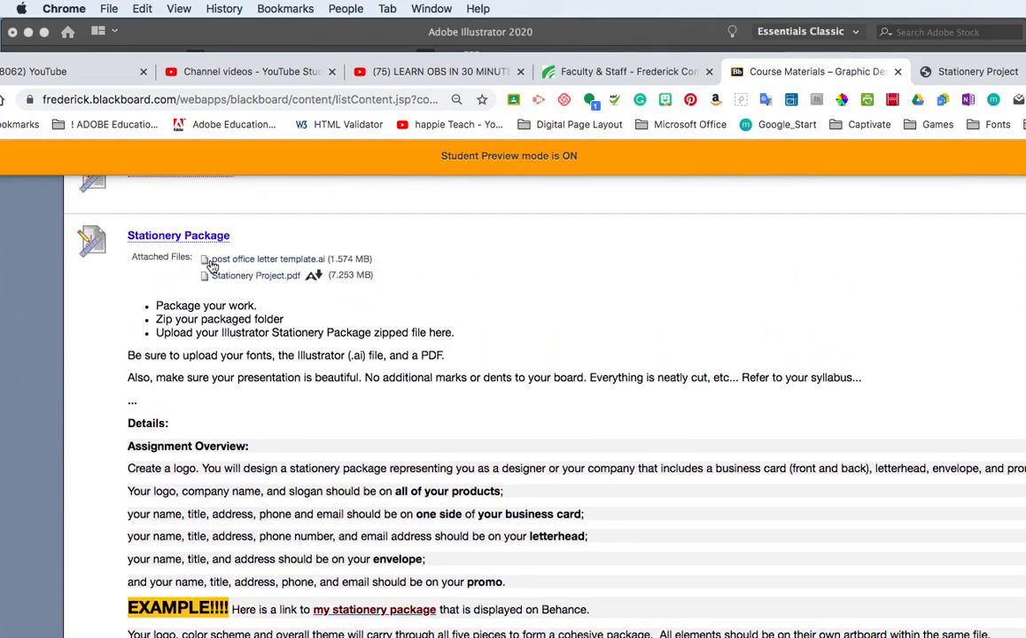
pyautogui.scroll(-3, 291, 268)
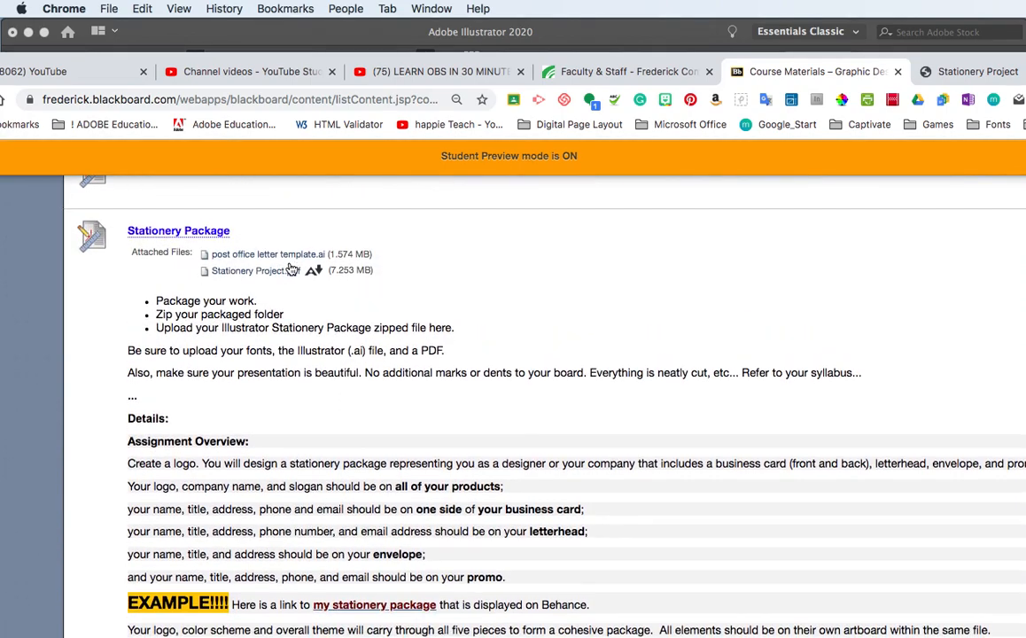
pyautogui.scroll(-7, 291, 269)
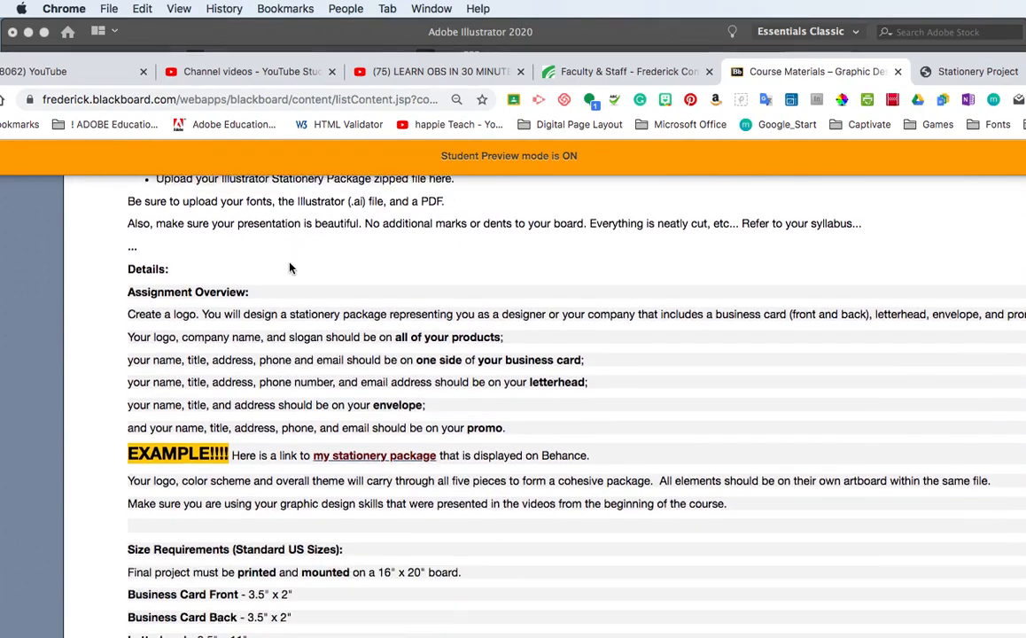
pyautogui.scroll(-4, 291, 269)
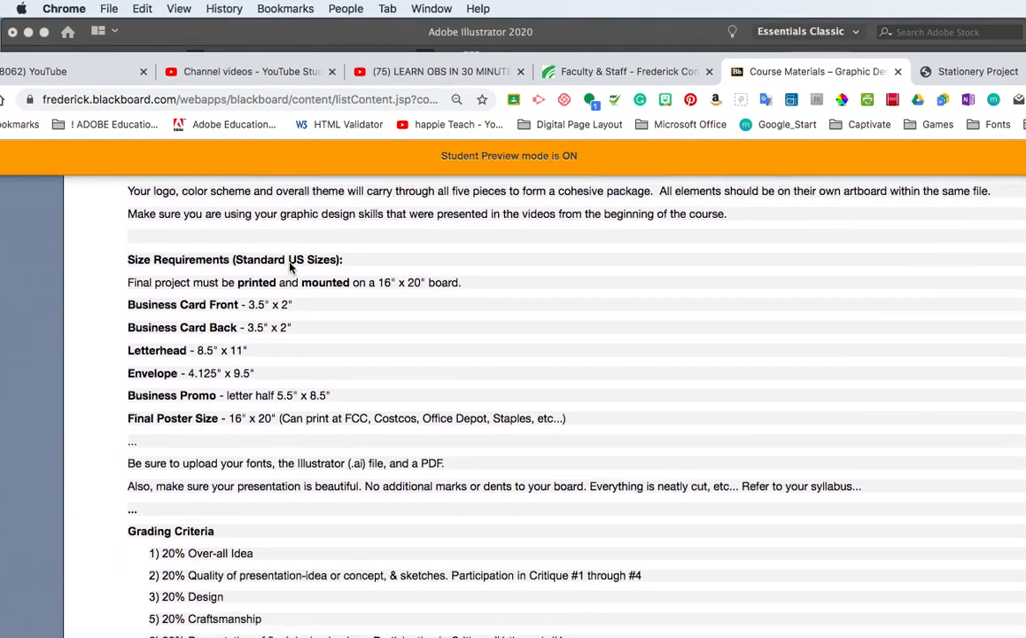
pyautogui.scroll(-3, 290, 263)
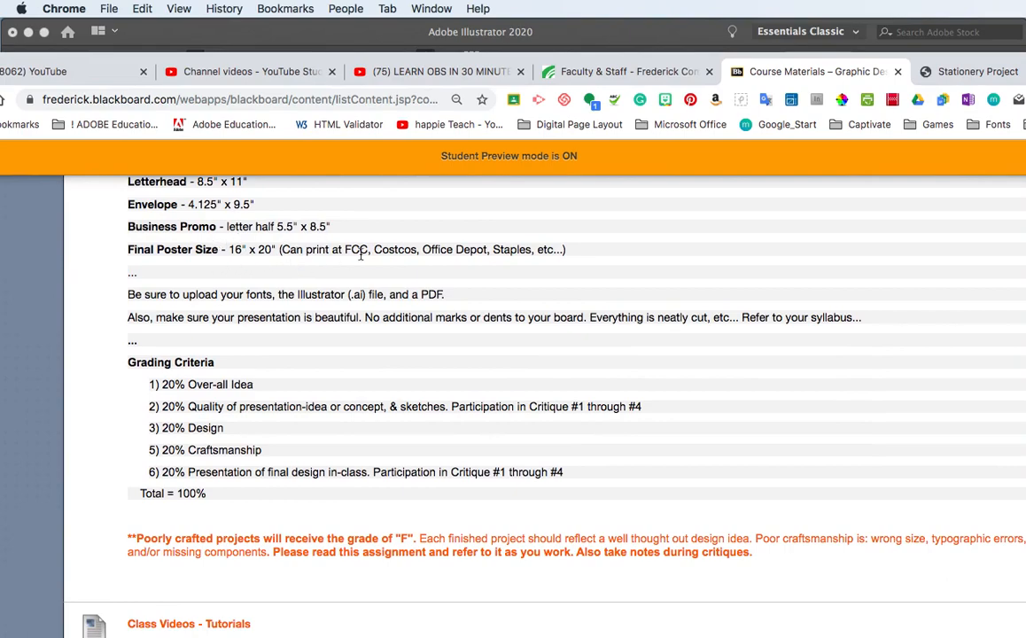
pyautogui.scroll(-1, 211, 244)
pyautogui.scroll(-1, 211, 245)
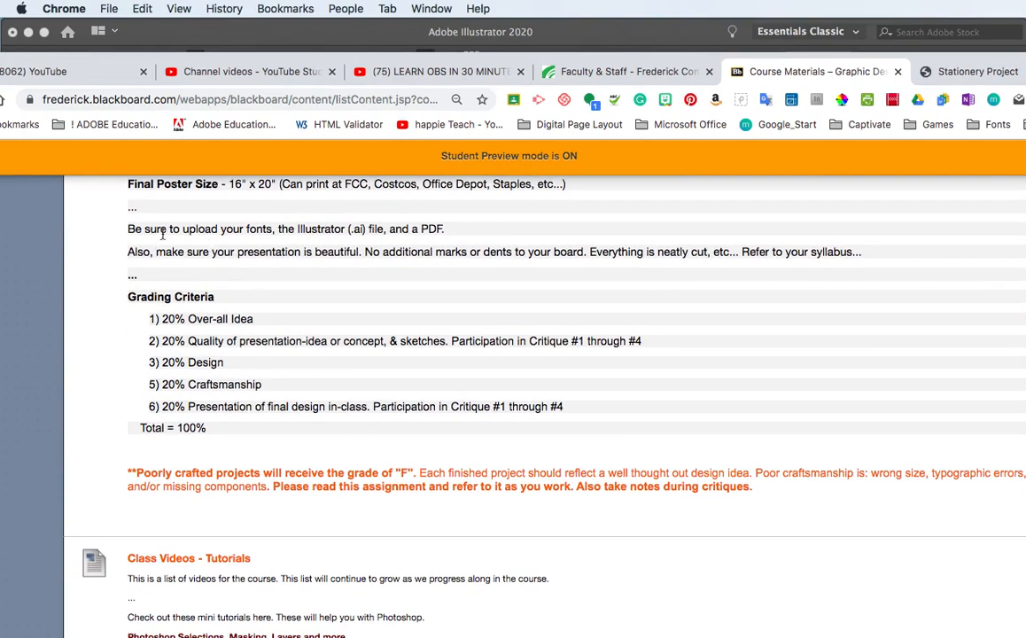
pyautogui.scroll(-1, 319, 213)
pyautogui.scroll(-1, 345, 232)
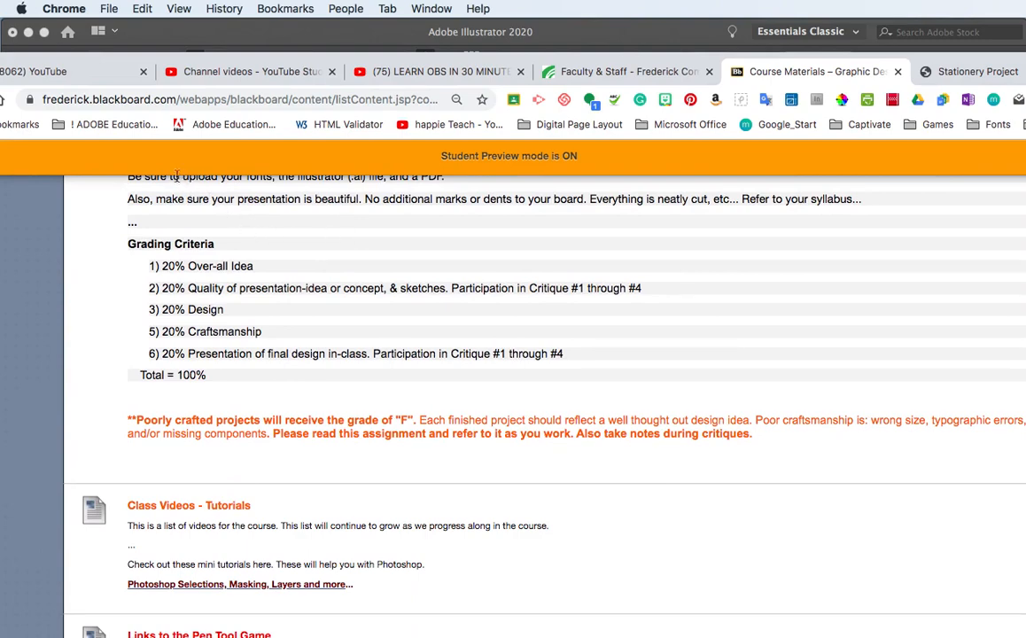
pyautogui.scroll(-2, 419, 213)
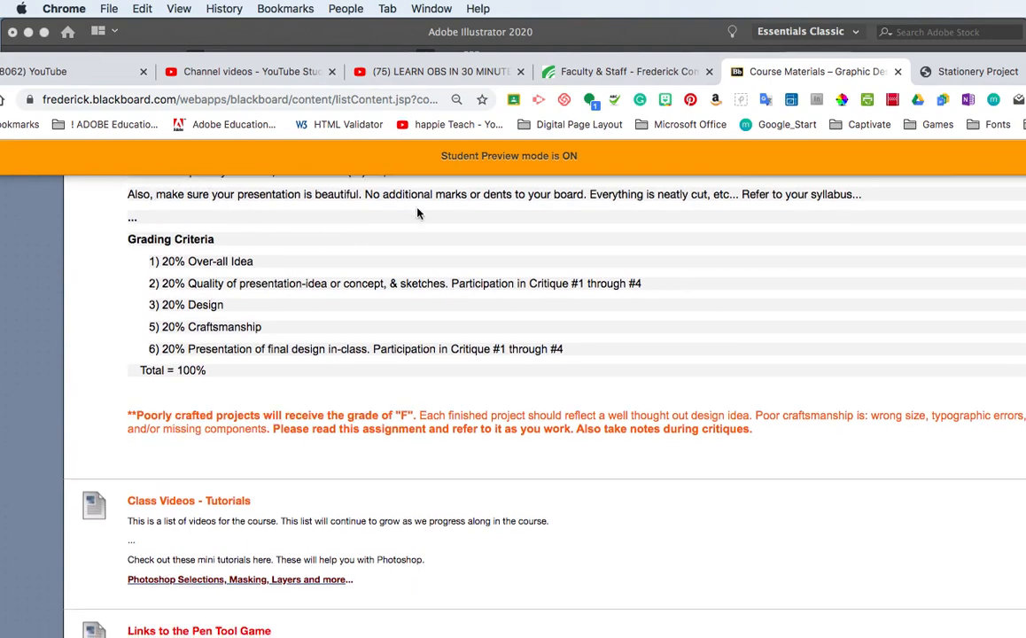
pyautogui.scroll(-3, 419, 212)
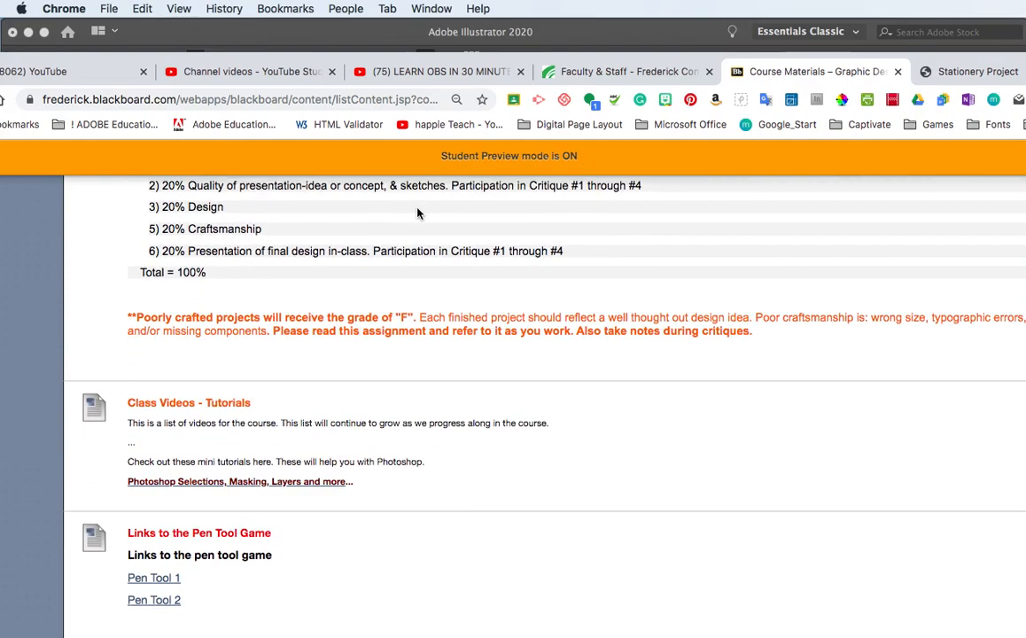
pyautogui.scroll(20, 419, 213)
pyautogui.scroll(6, 419, 212)
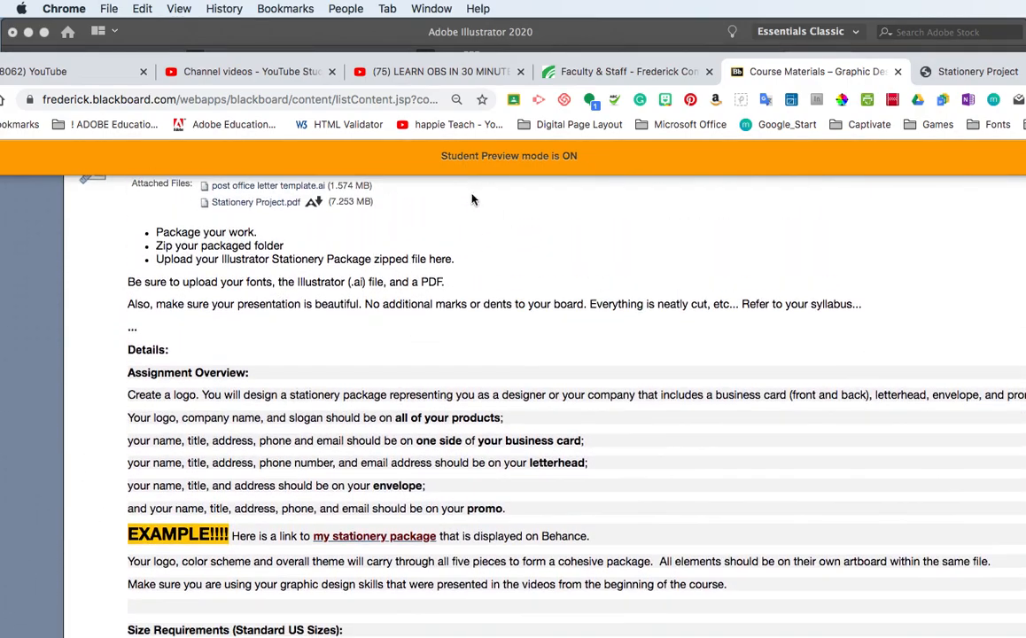
# - Go back to the open Stationery Project PDF and examine the Carnival Cones logo and both sides of the business card
pyautogui.click(939, 72)
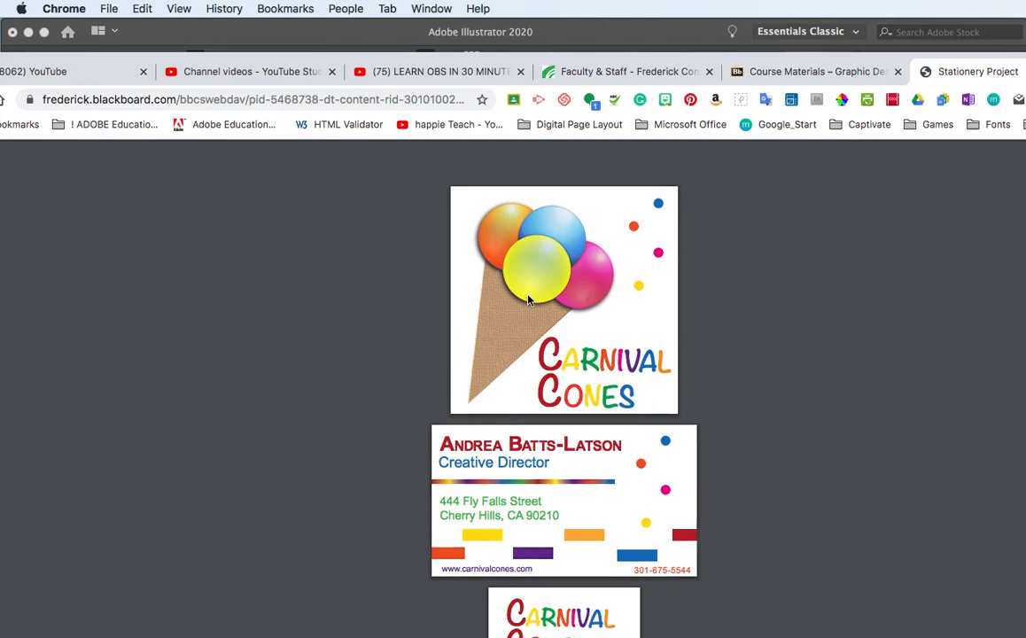
pyautogui.scroll(-2, 529, 301)
pyautogui.scroll(-4, 461, 421)
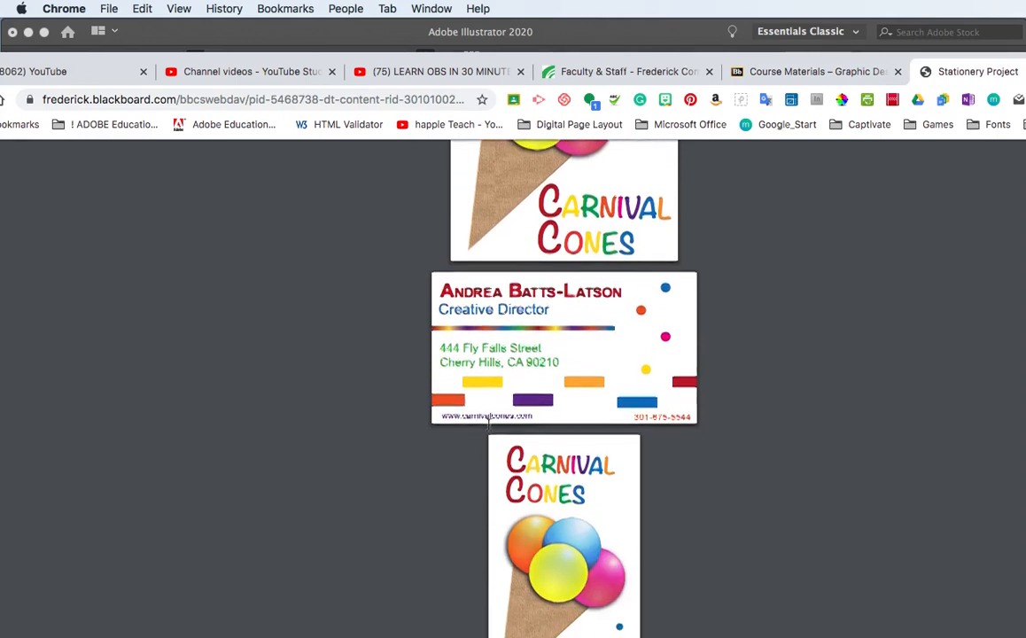
pyautogui.scroll(-2, 488, 424)
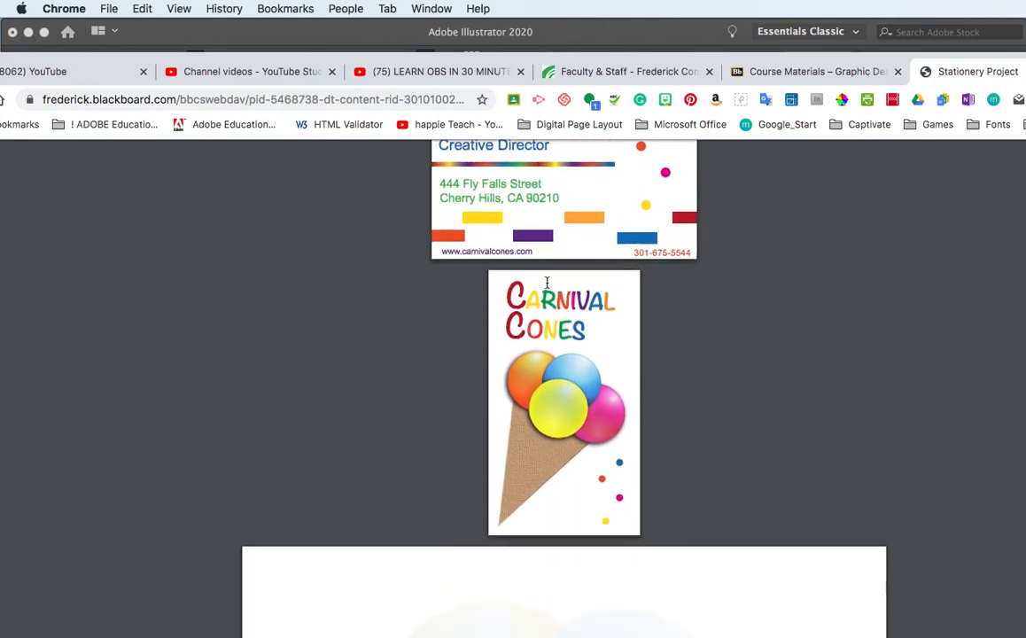
pyautogui.scroll(1, 513, 372)
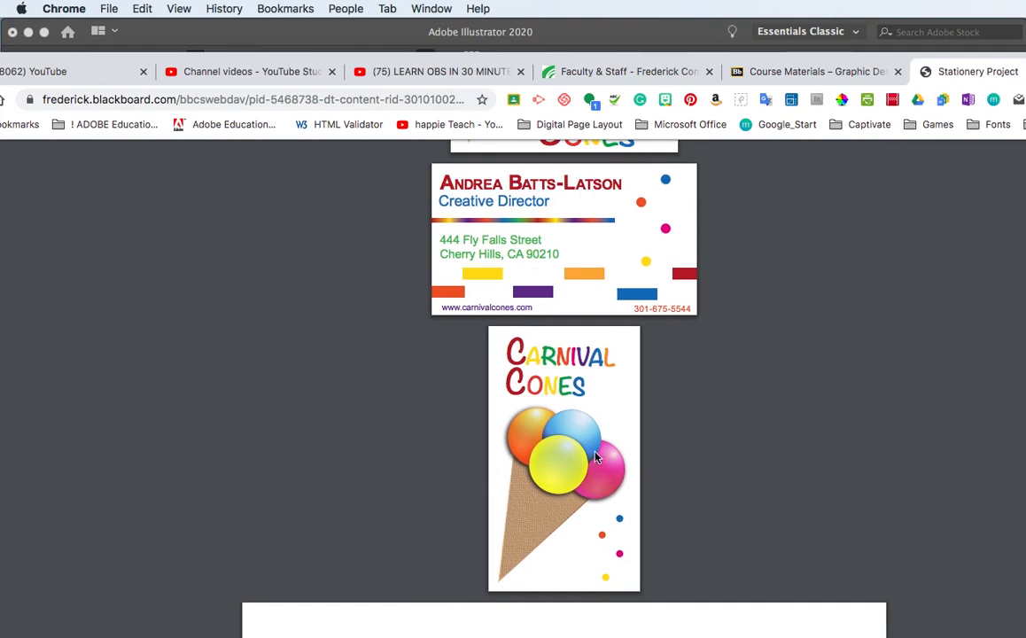
pyautogui.scroll(-2, 556, 268)
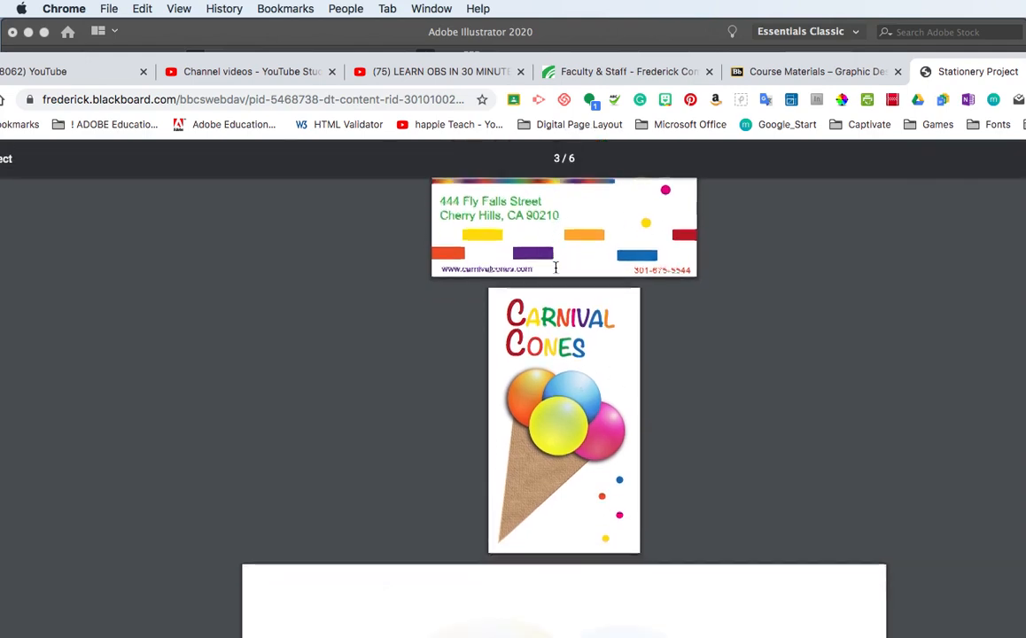
pyautogui.scroll(1, 493, 257)
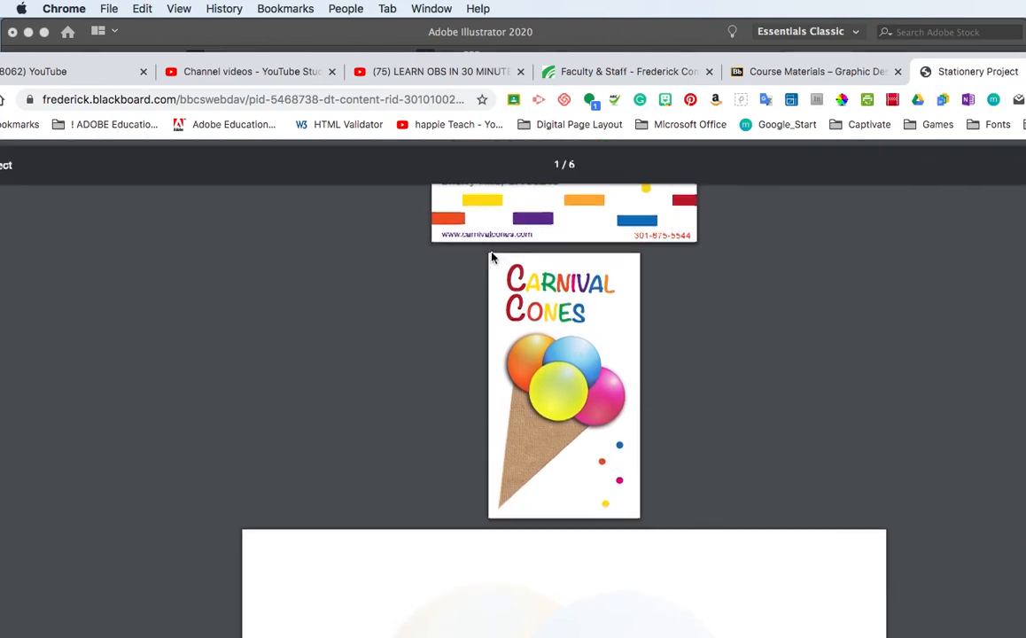
pyautogui.scroll(5, 868, 259)
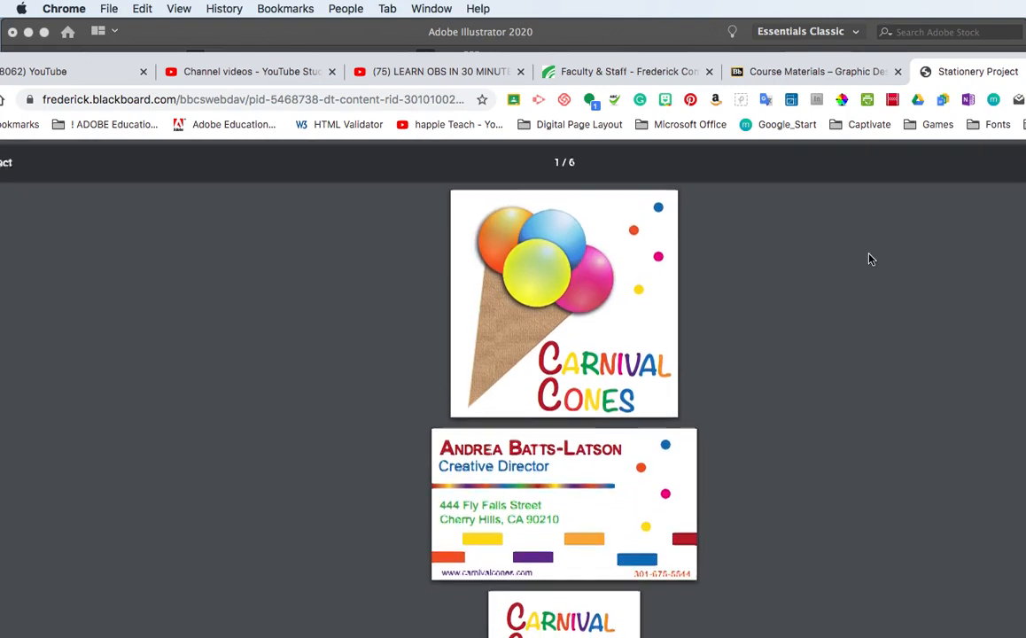
pyautogui.scroll(-3, 868, 259)
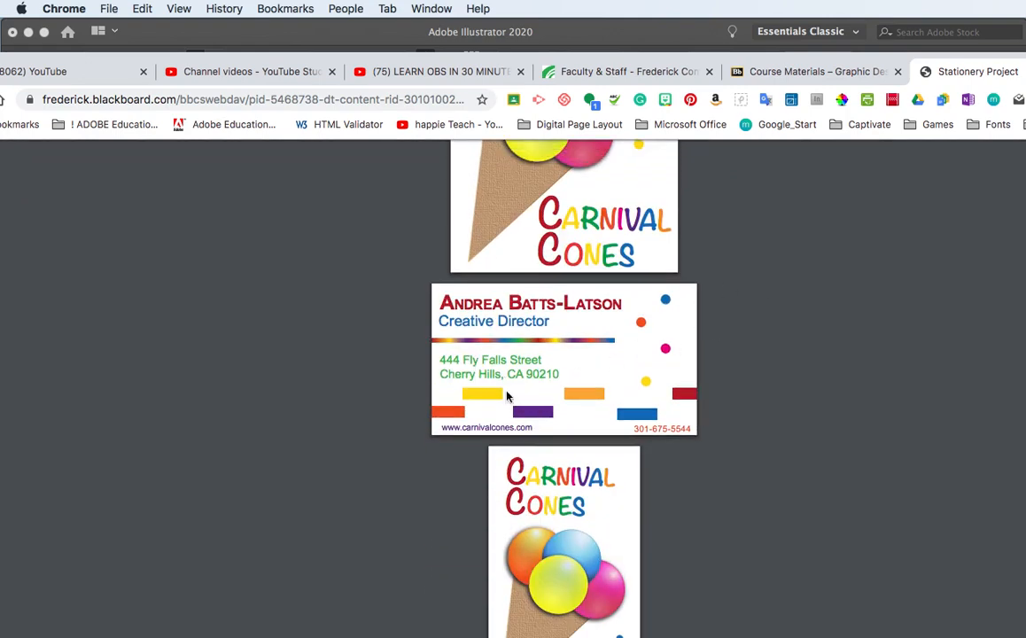
pyautogui.scroll(-1, 558, 371)
pyautogui.scroll(-7, 558, 371)
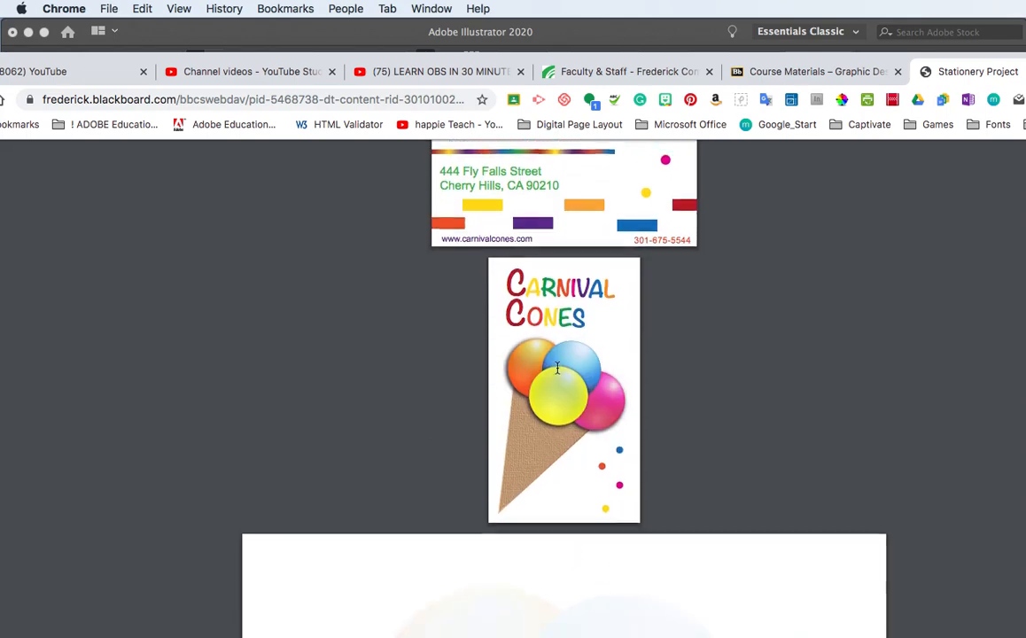
# - Examine the full letterhead page of the Carnival Cones example, including its faded background logo and contact line
pyautogui.scroll(-6, 557, 367)
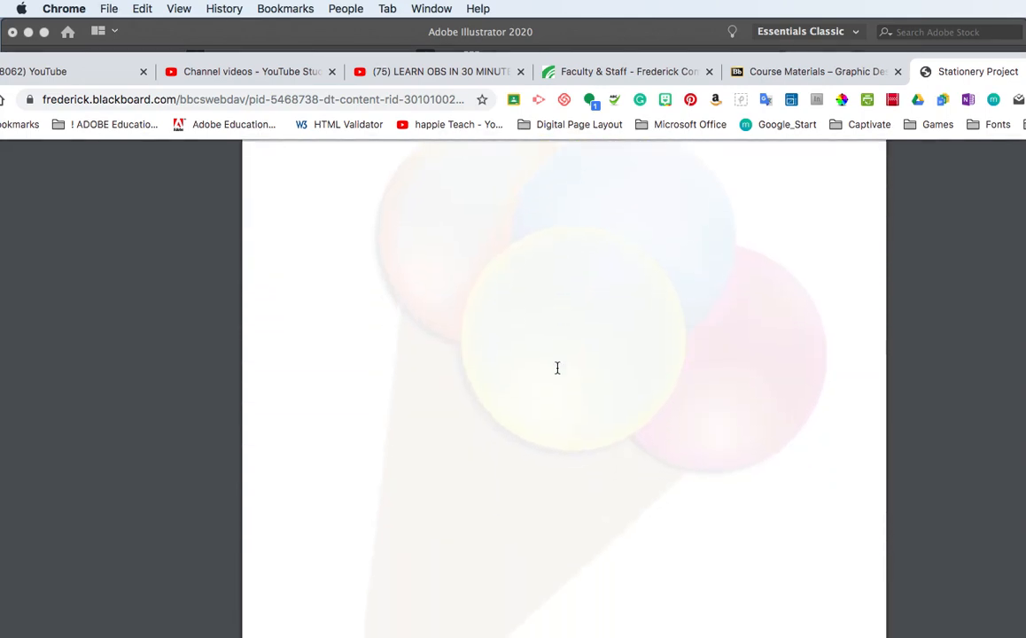
pyautogui.press('super+minus')
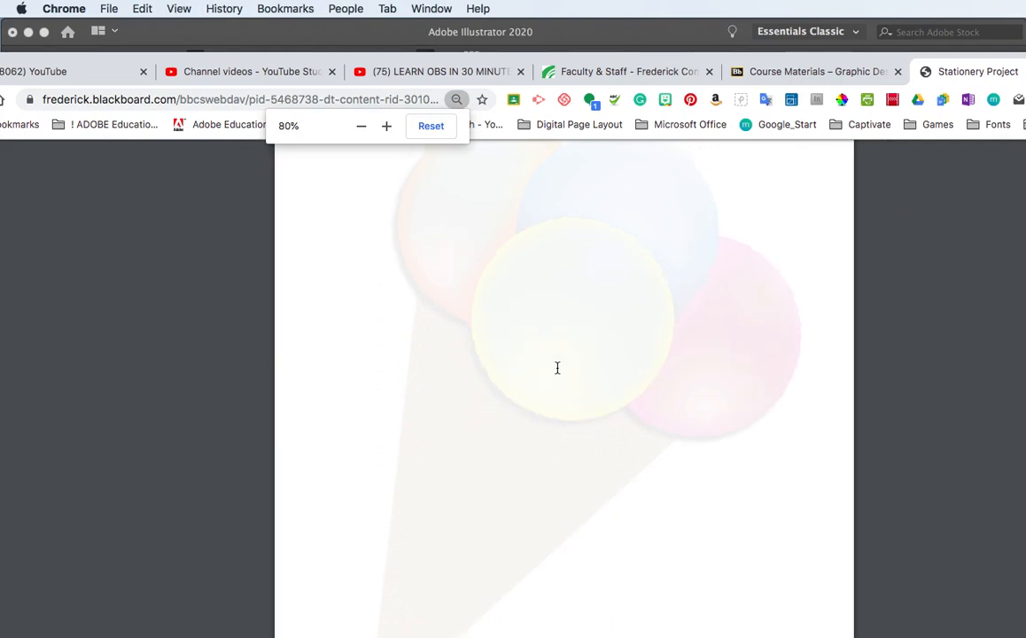
pyautogui.press('super+minus')
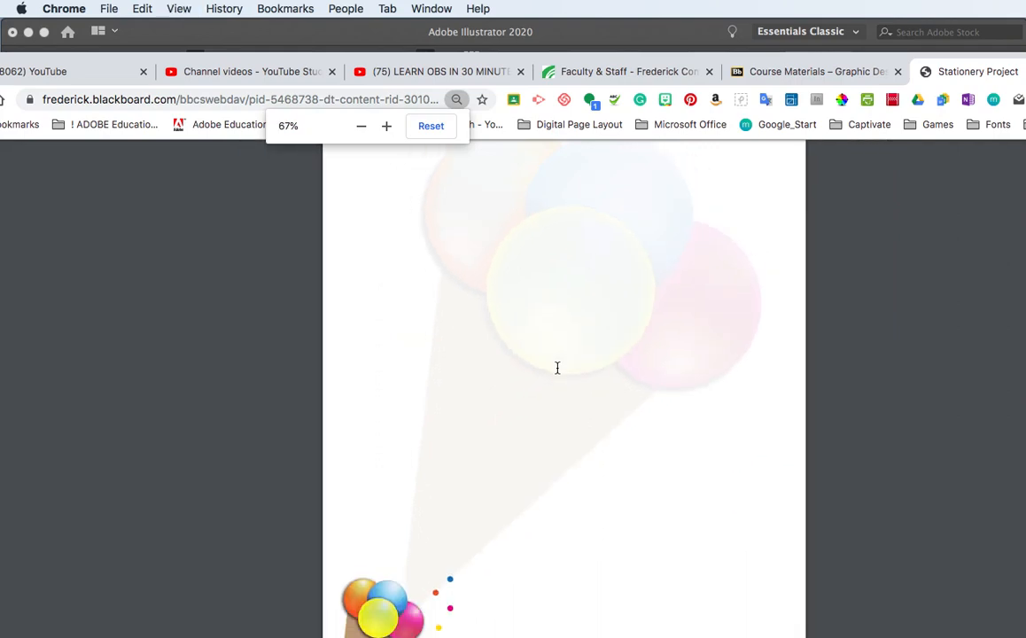
pyautogui.press('super+minus')
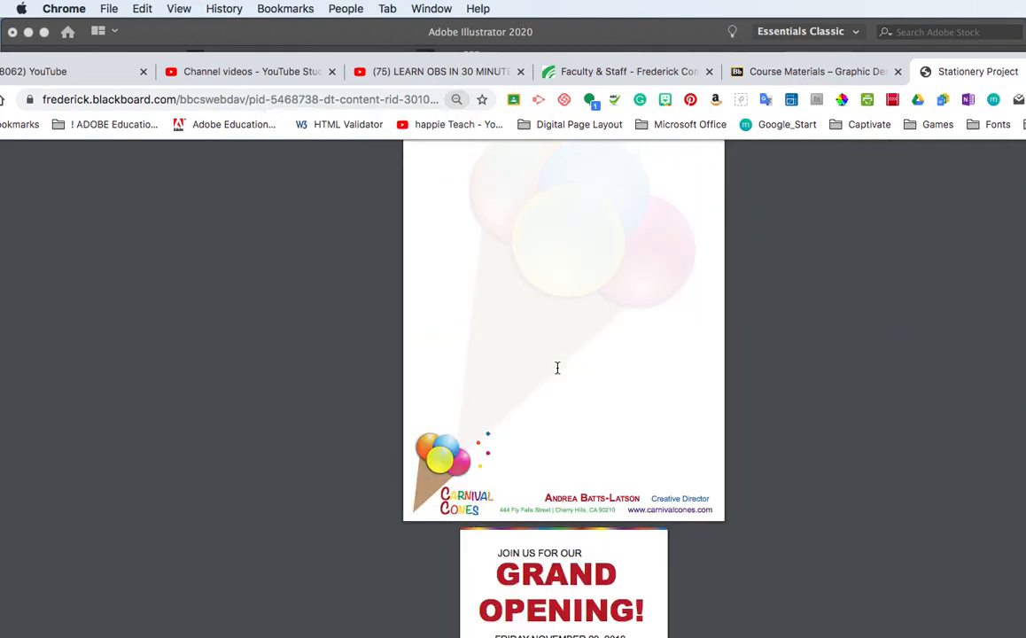
pyautogui.scroll(3, 557, 368)
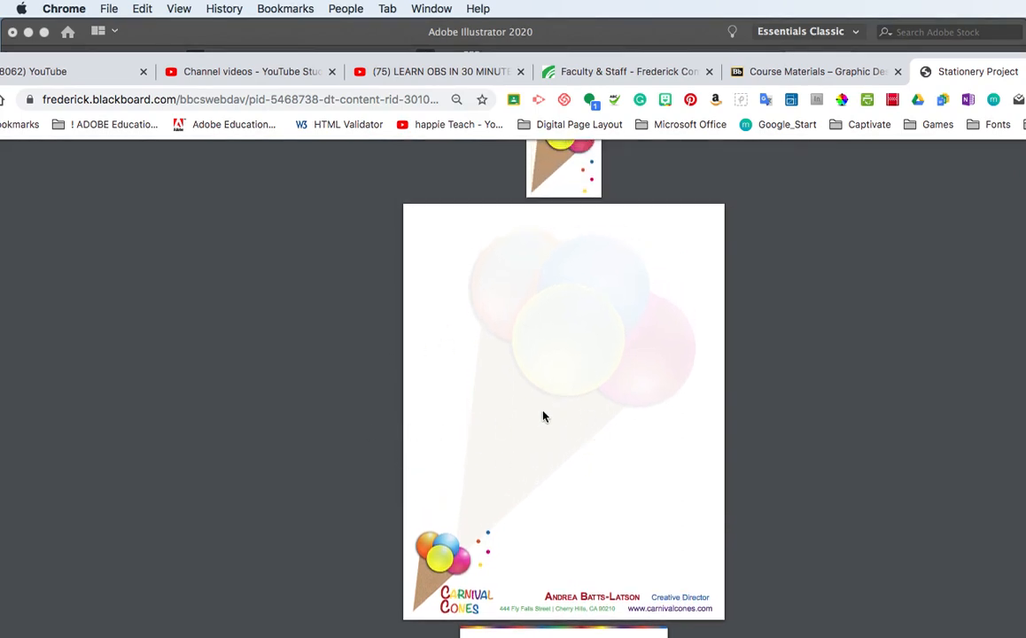
# - Examine the grand opening promo and the business reply envelope in the Carnival Cones example
pyautogui.scroll(-5, 544, 416)
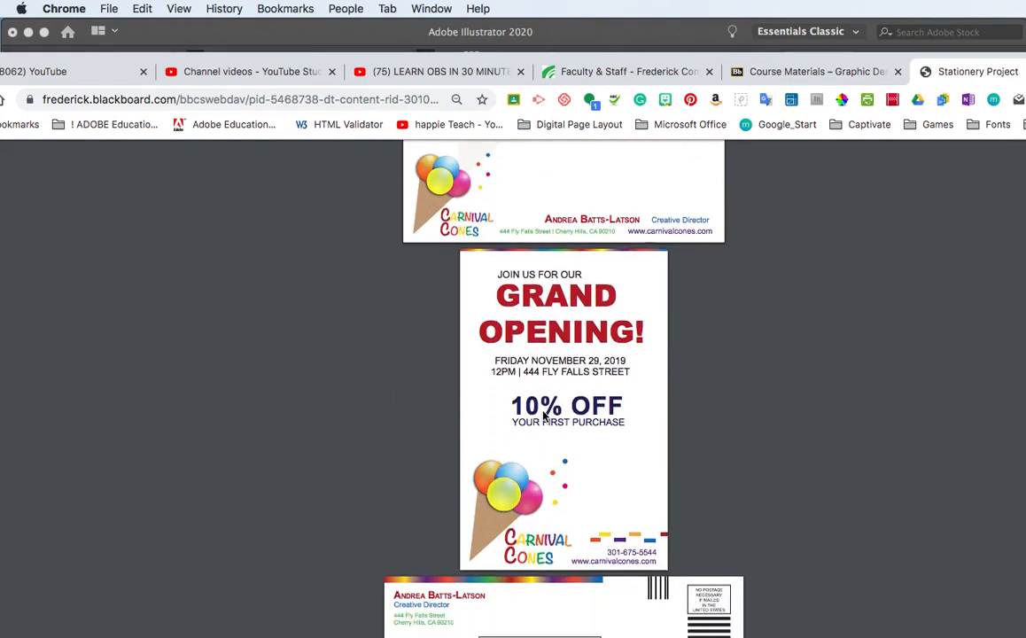
pyautogui.scroll(-1, 544, 416)
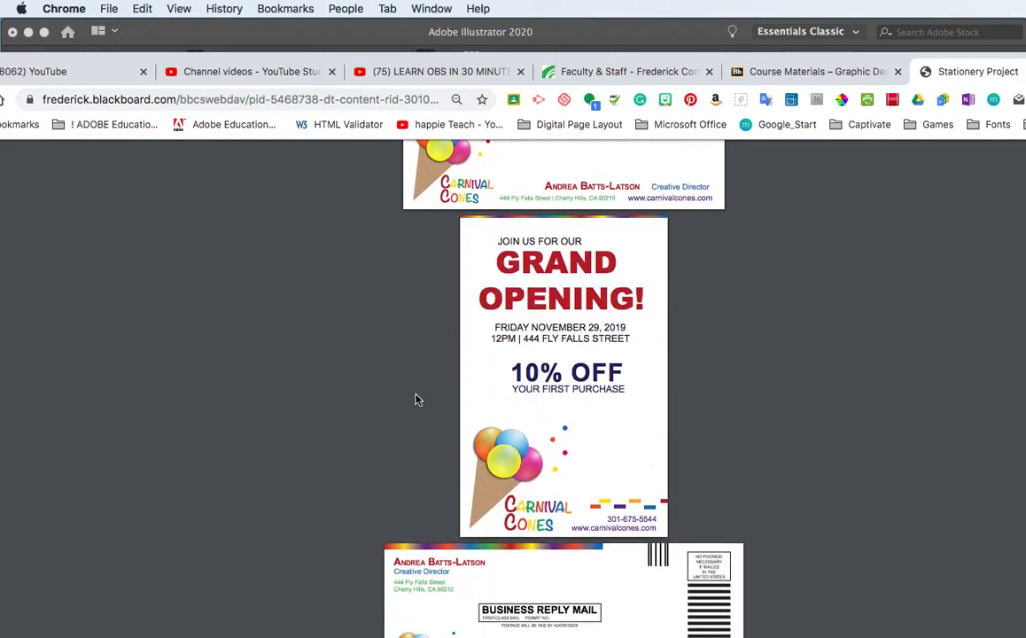
pyautogui.scroll(-1, 419, 399)
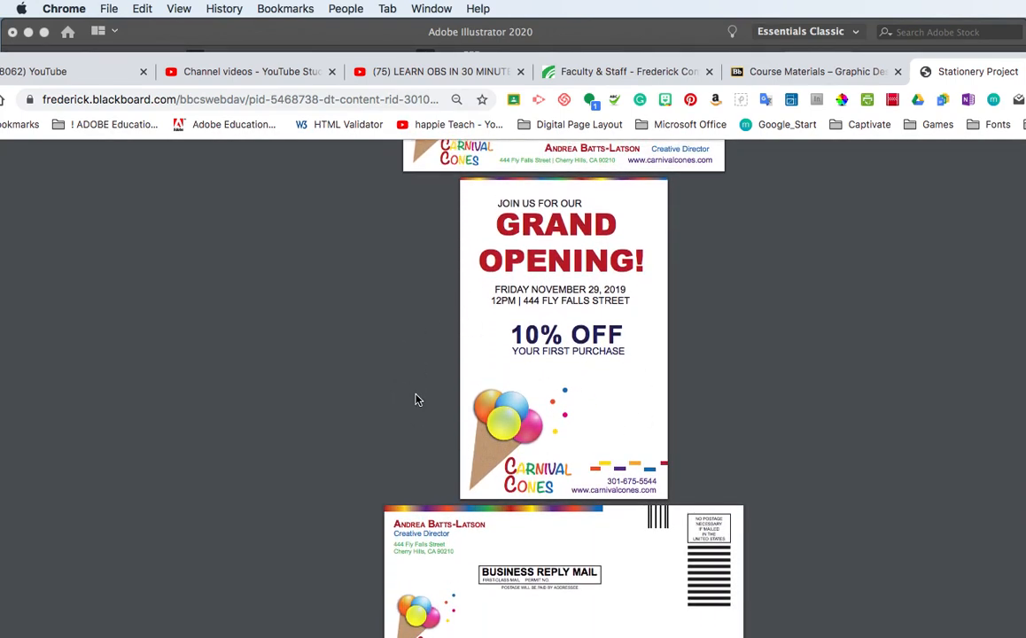
pyautogui.scroll(1, 415, 399)
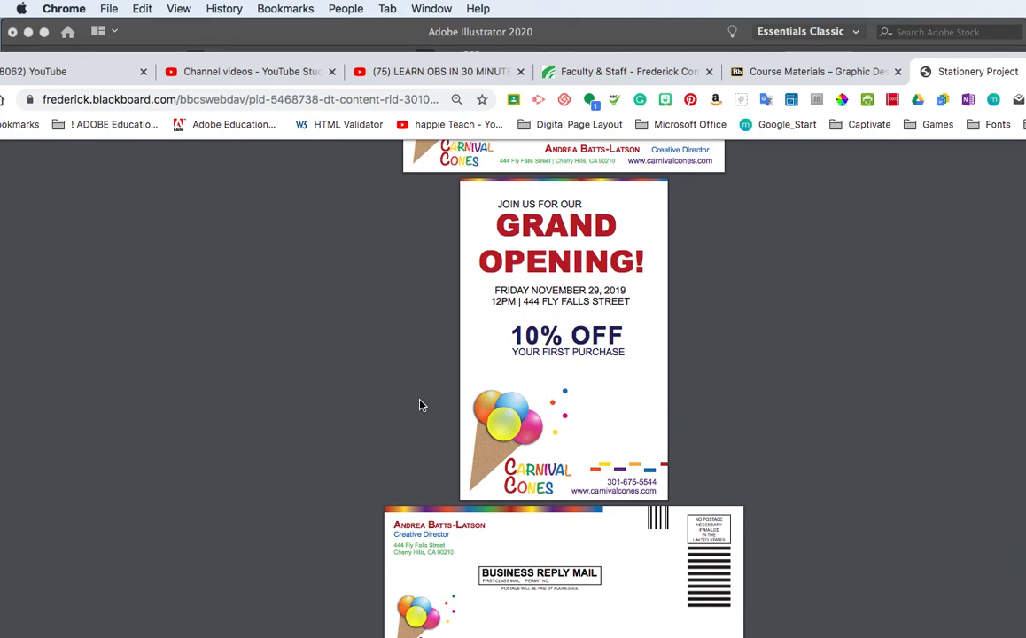
pyautogui.press('super+0')
pyautogui.scroll(-3, 448, 410)
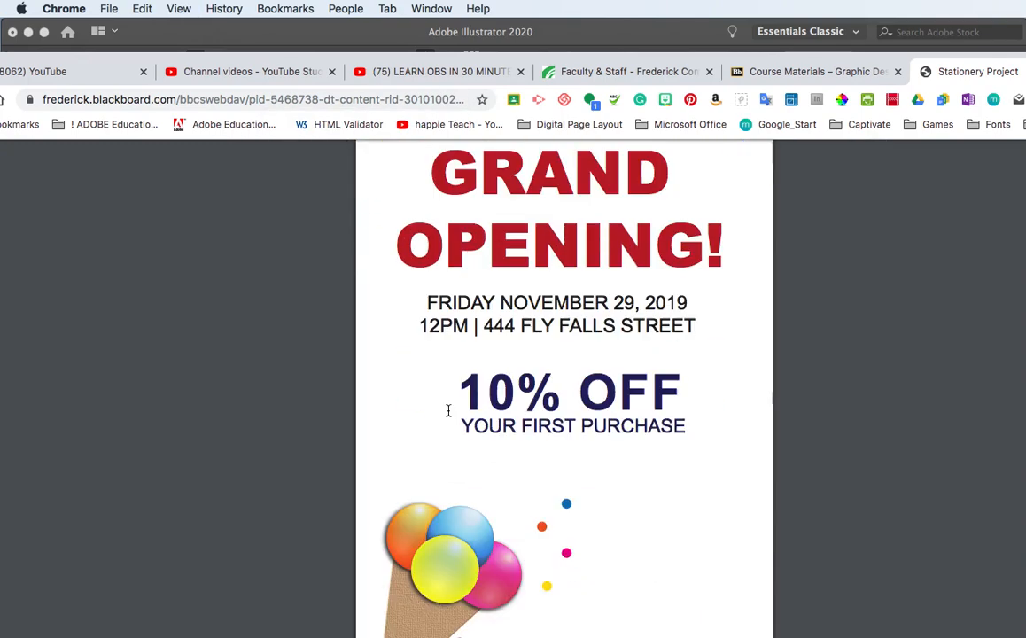
pyautogui.scroll(-8, 448, 410)
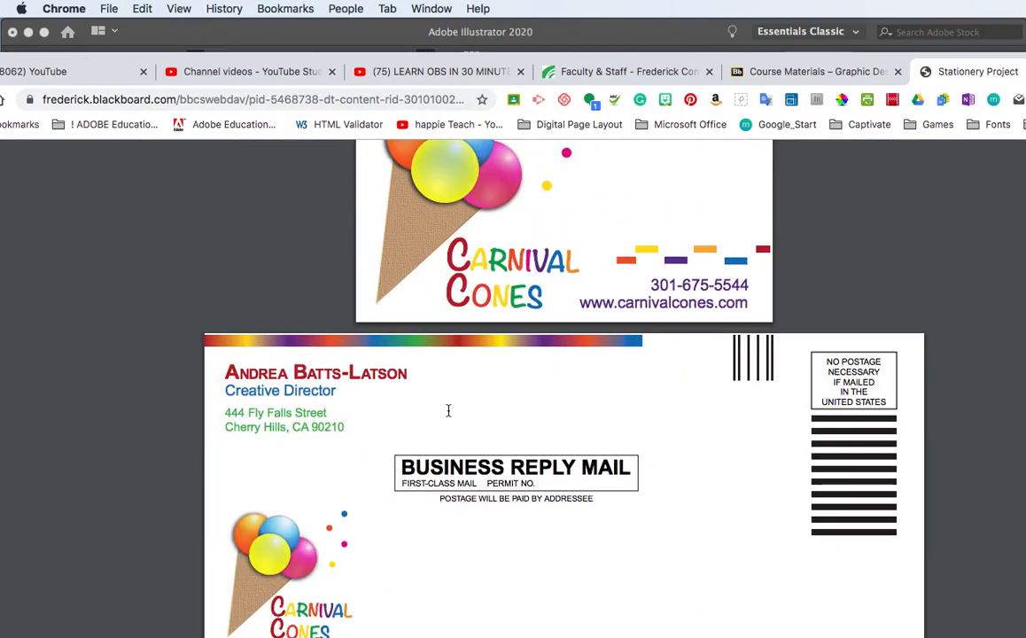
pyautogui.scroll(1, 448, 410)
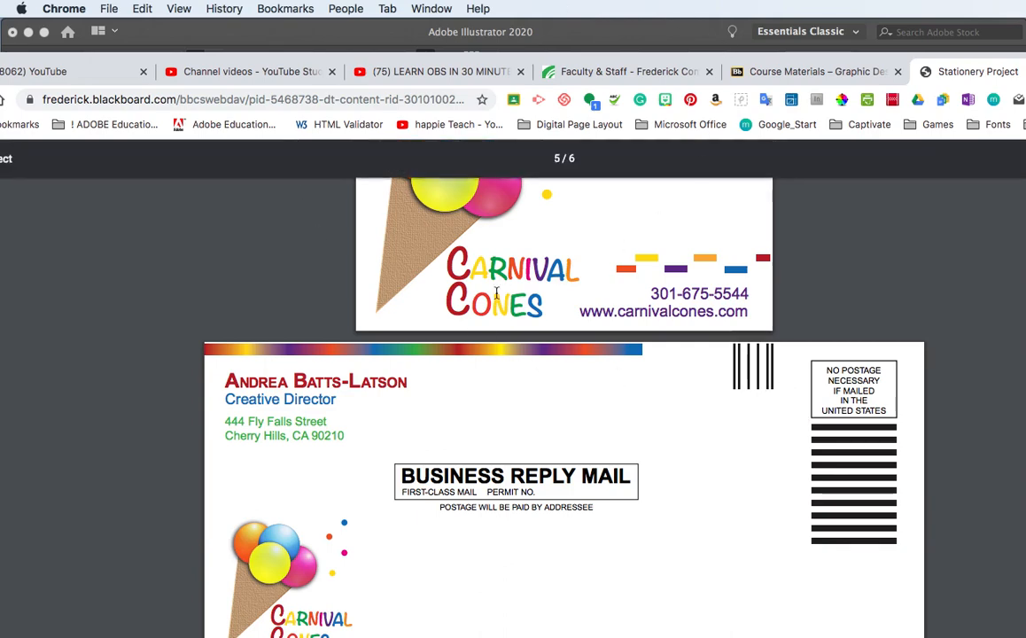
pyautogui.scroll(6, 496, 292)
pyautogui.scroll(2, 496, 293)
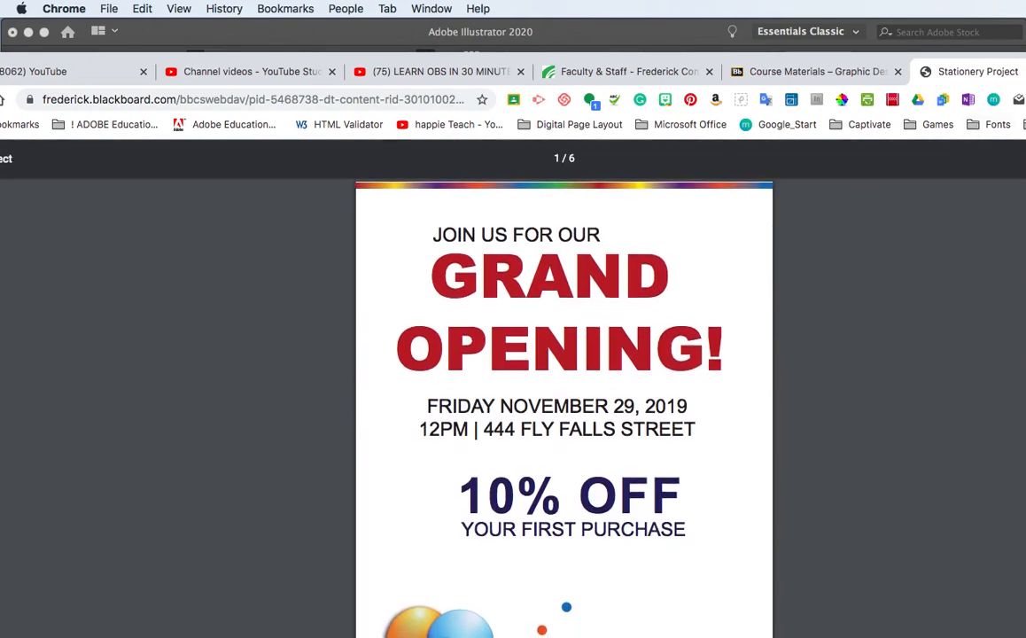
# - Switch back to Illustrator and review the saved logo symbols alongside the existing logo and business card artboards
pyautogui.moveTo(990, 59); pyautogui.dragTo(1025, 637)
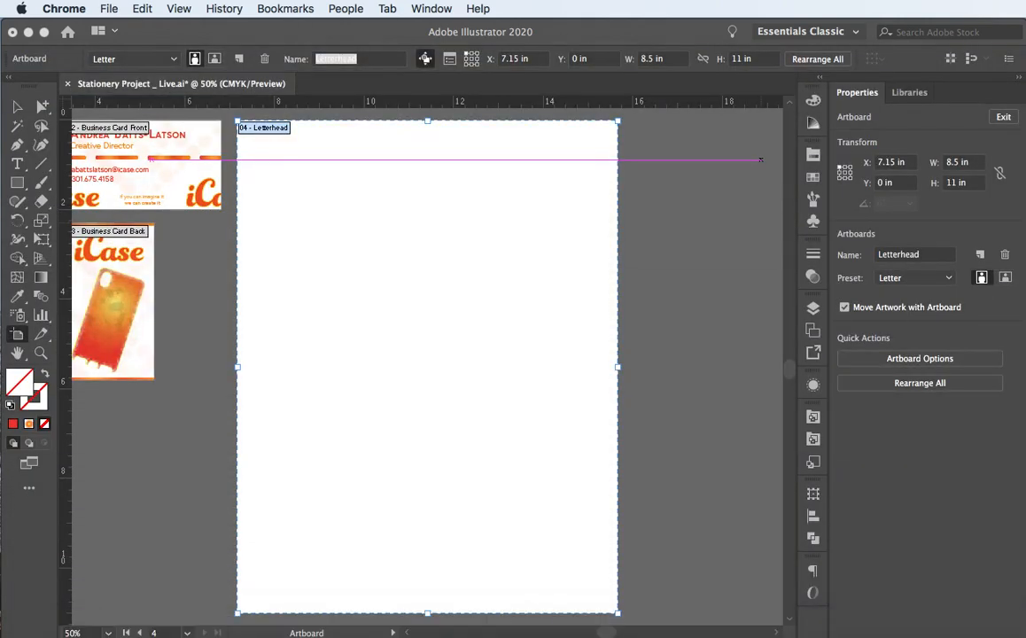
pyautogui.click(349, 249)
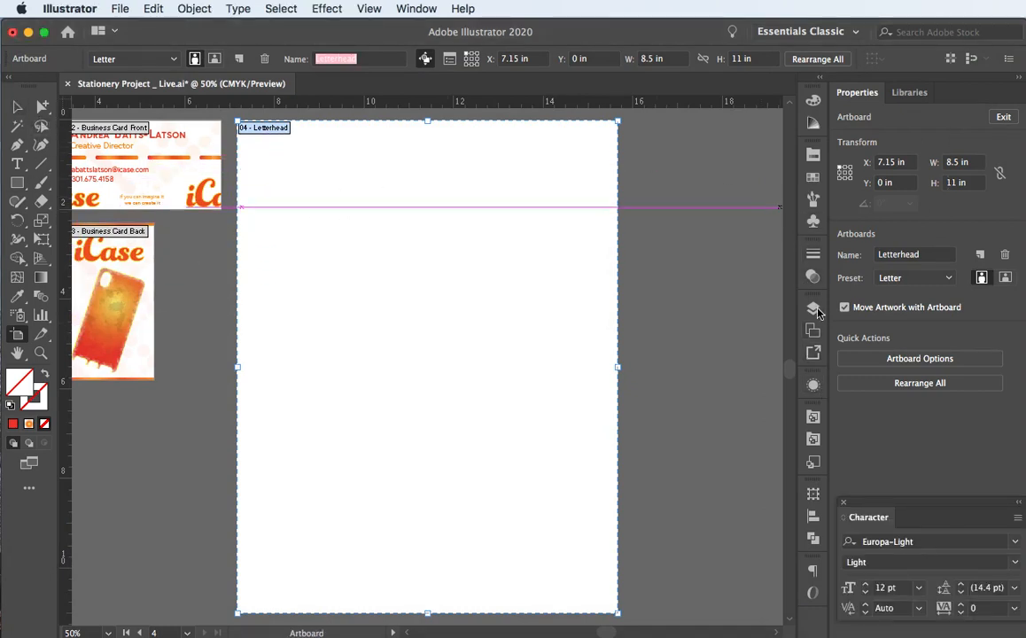
pyautogui.click(813, 222)
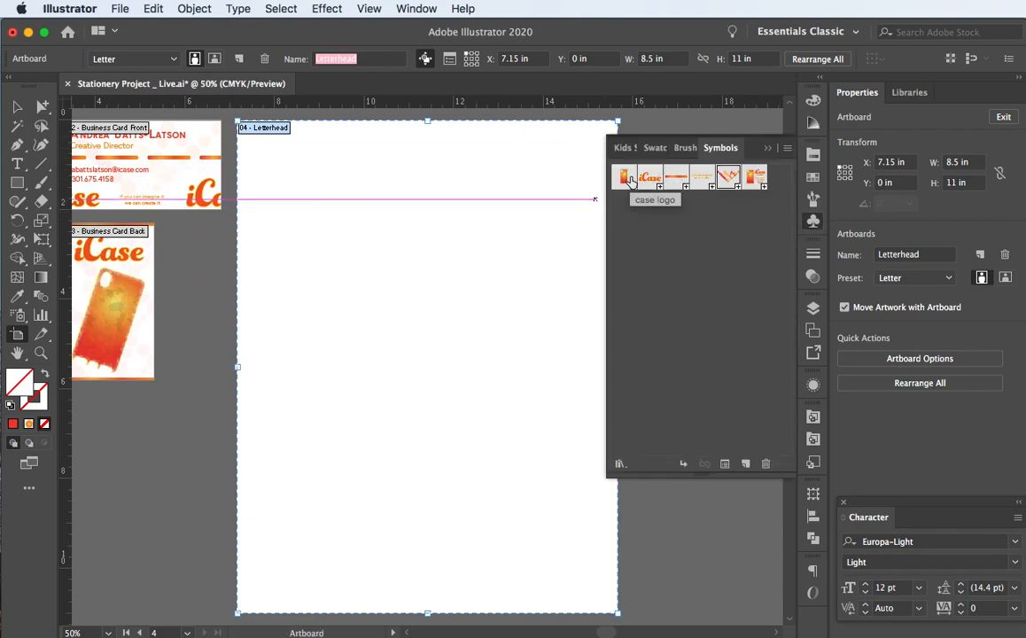
pyautogui.hscroll(-5, 252, 255)
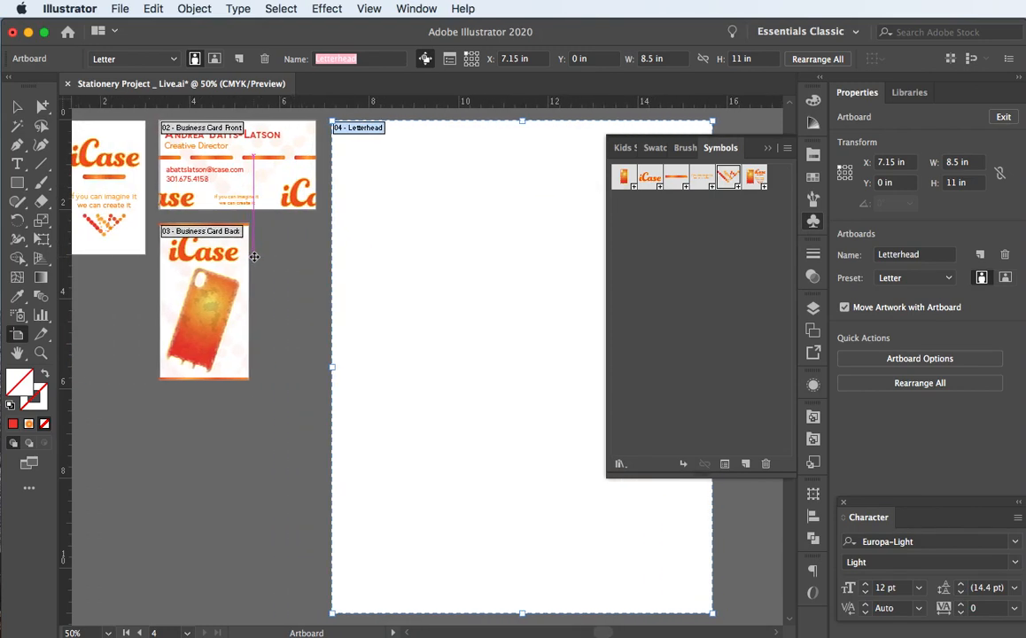
pyautogui.hscroll(-2, 159, 191)
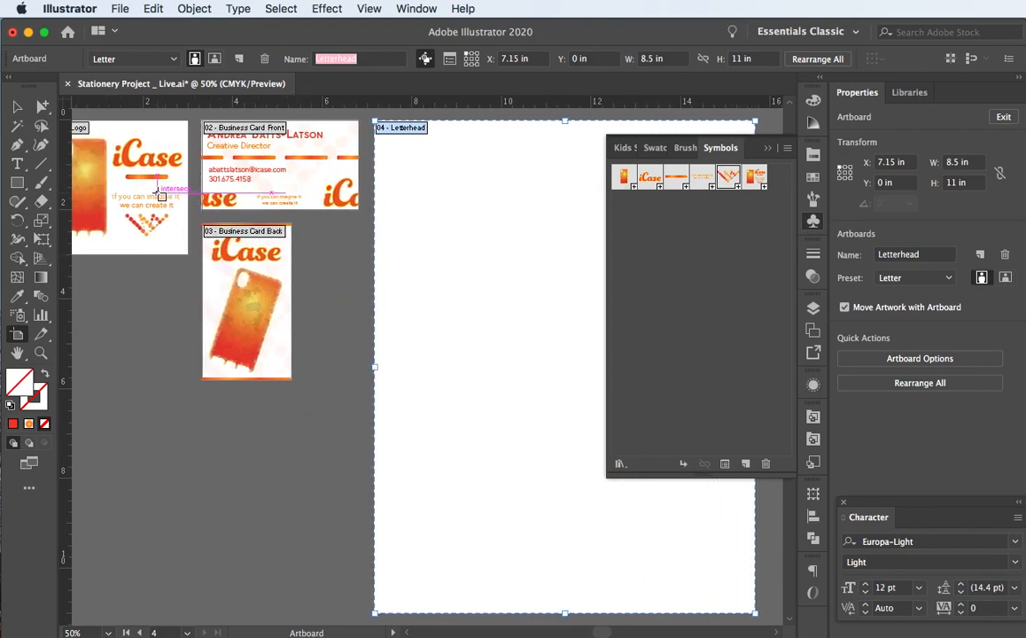
pyautogui.hscroll(-5, 156, 191)
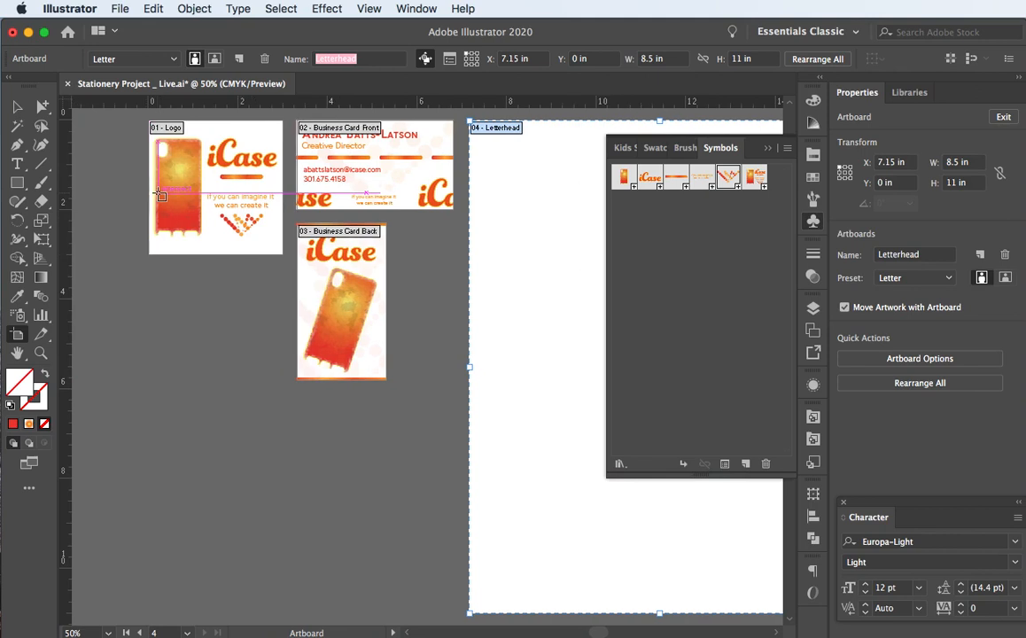
pyautogui.hscroll(6, 160, 194)
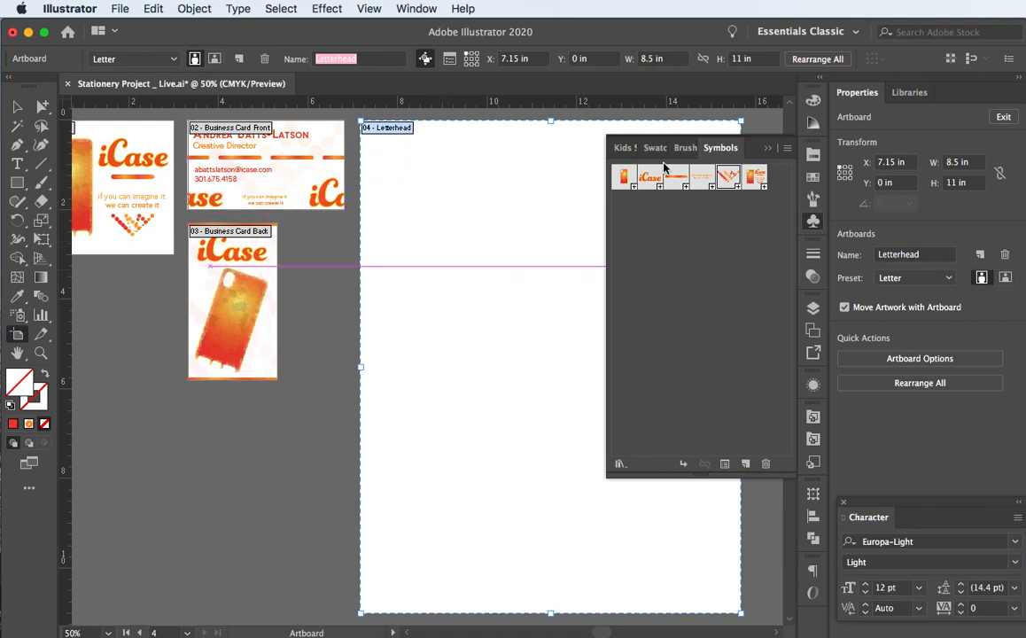
pyautogui.click(764, 149)
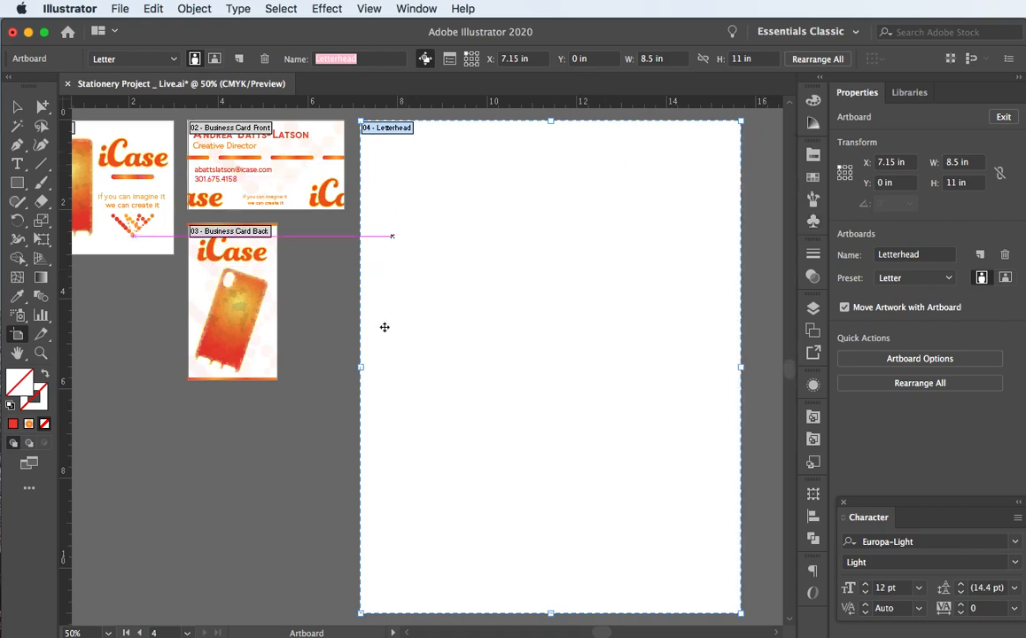
# - Place the case, iCase name, gradient bar, slogan and dotted V symbols separately on the upper part of the Letterhead artboard
pyautogui.click(813, 222)
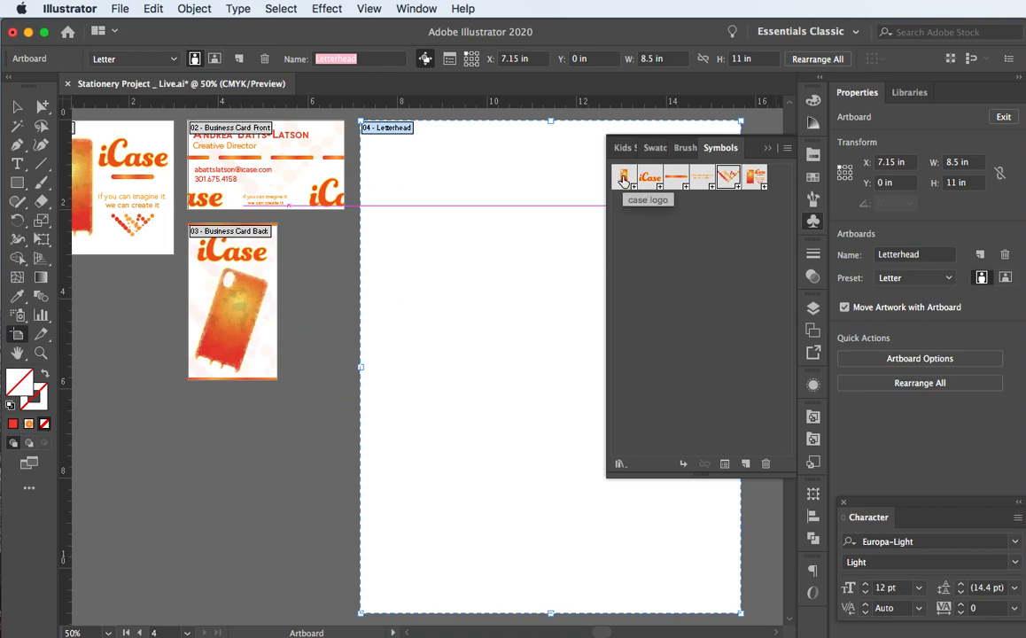
pyautogui.moveTo(622, 180); pyautogui.dragTo(422, 218)
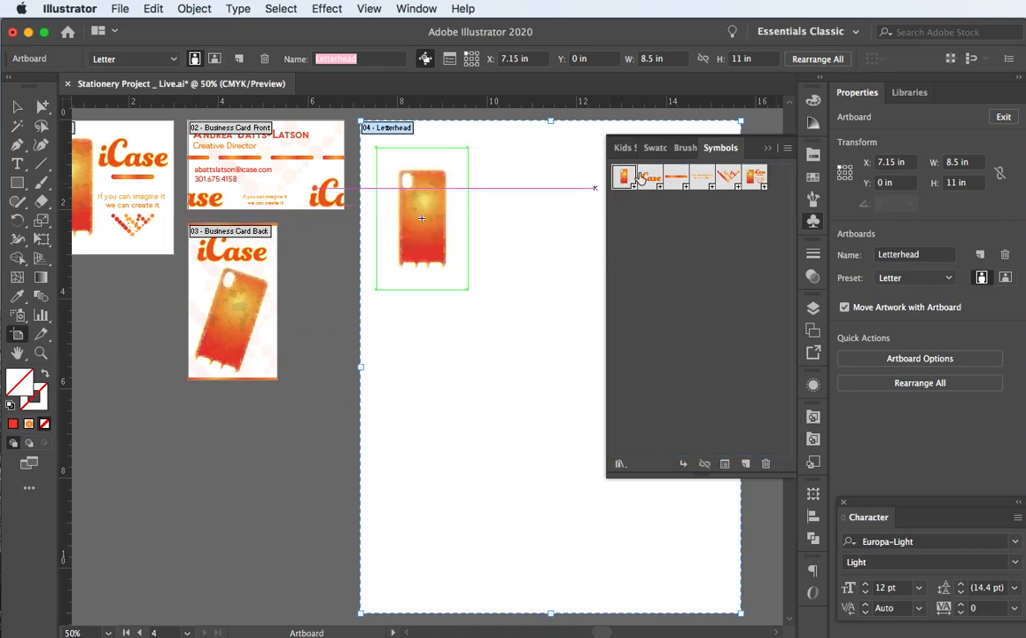
pyautogui.moveTo(656, 182); pyautogui.dragTo(487, 239)
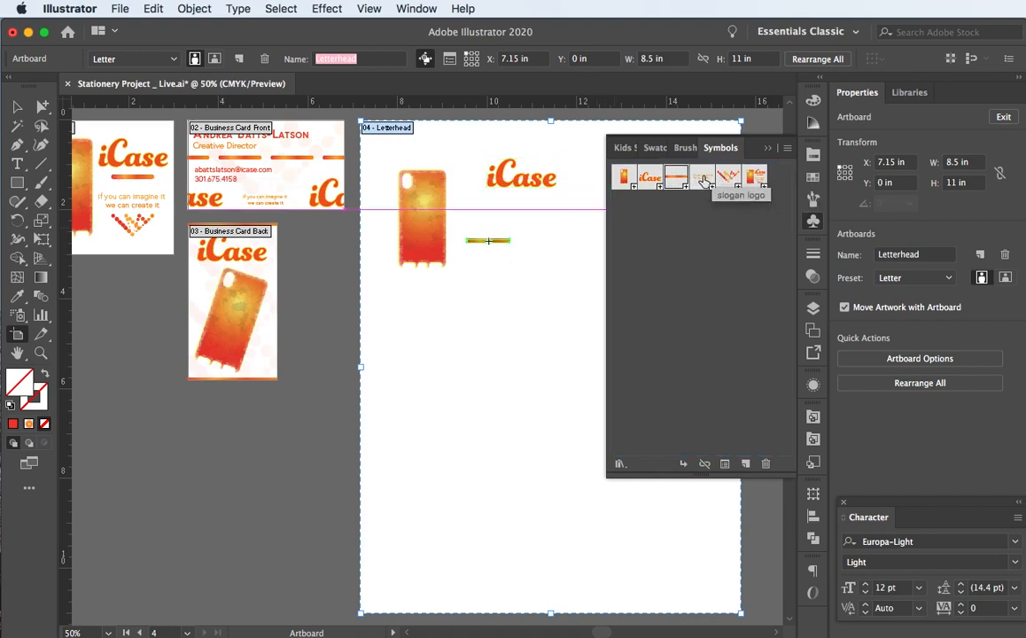
pyautogui.moveTo(702, 177); pyautogui.dragTo(525, 264)
pyautogui.moveTo(727, 177); pyautogui.dragTo(494, 332)
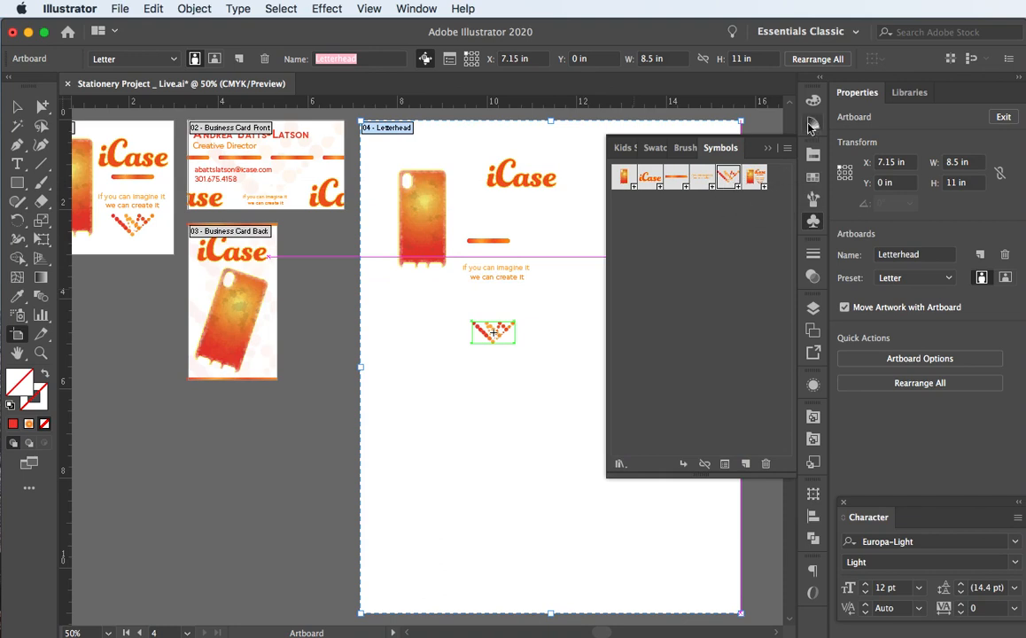
pyautogui.click(767, 149)
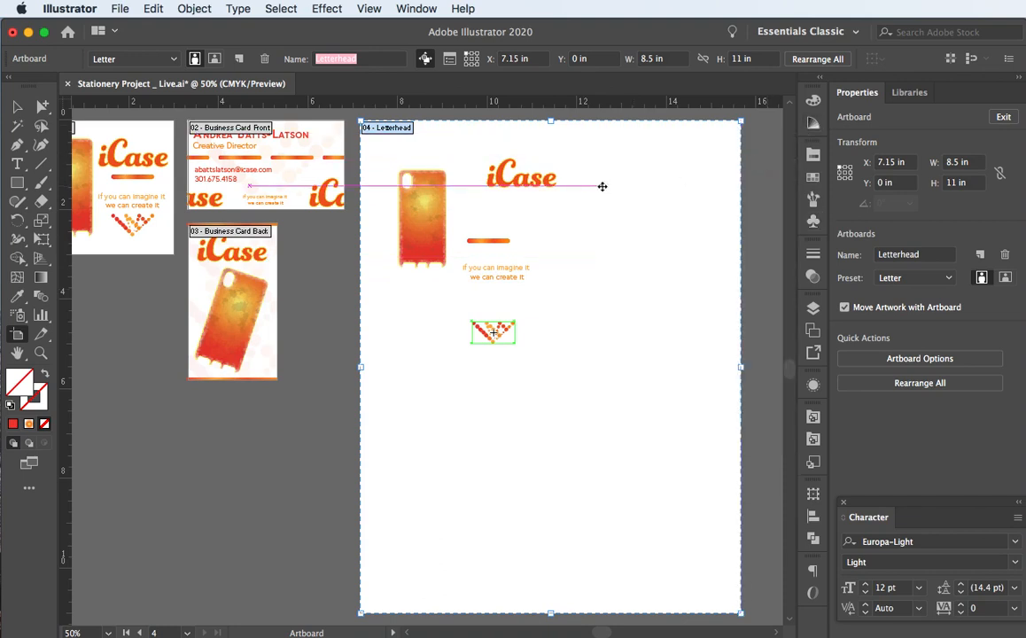
pyautogui.hscroll(2, 409, 216)
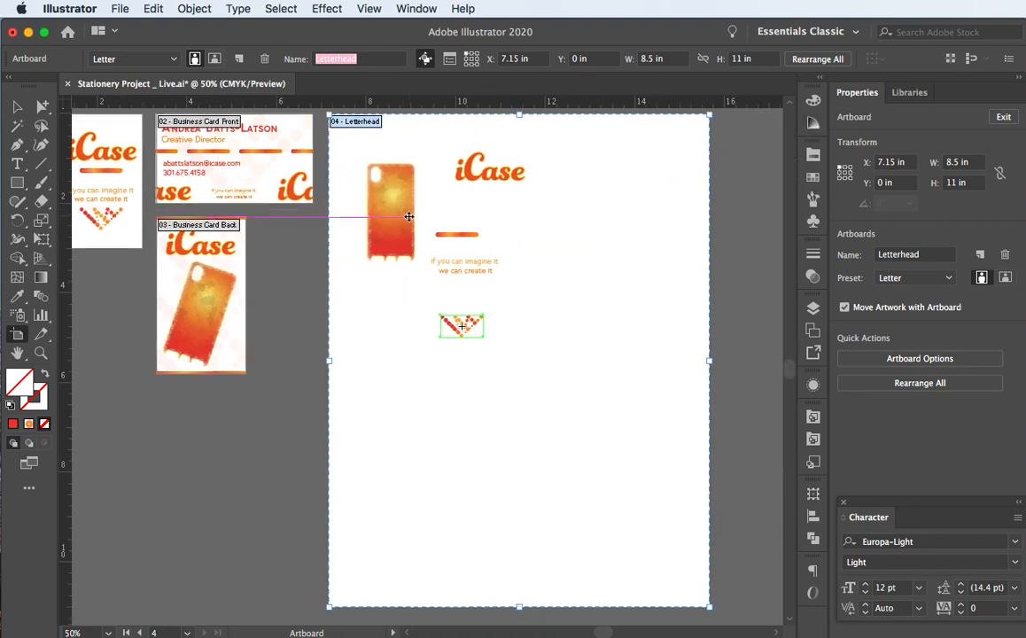
pyautogui.hscroll(3, 408, 216)
pyautogui.scroll(2, 408, 216)
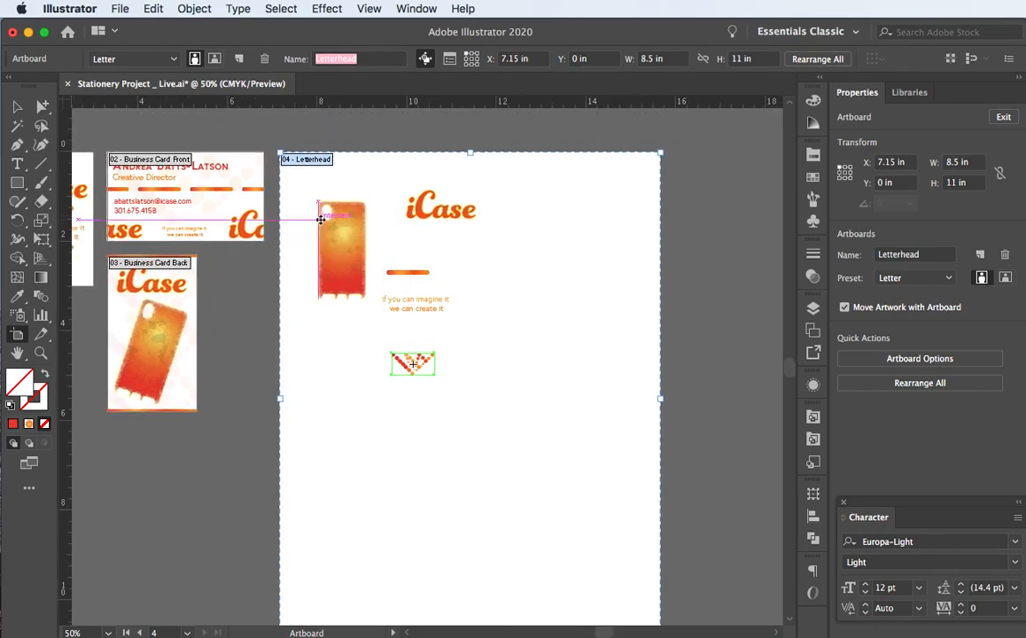
pyautogui.moveTo(341, 229); pyautogui.dragTo(313, 192)
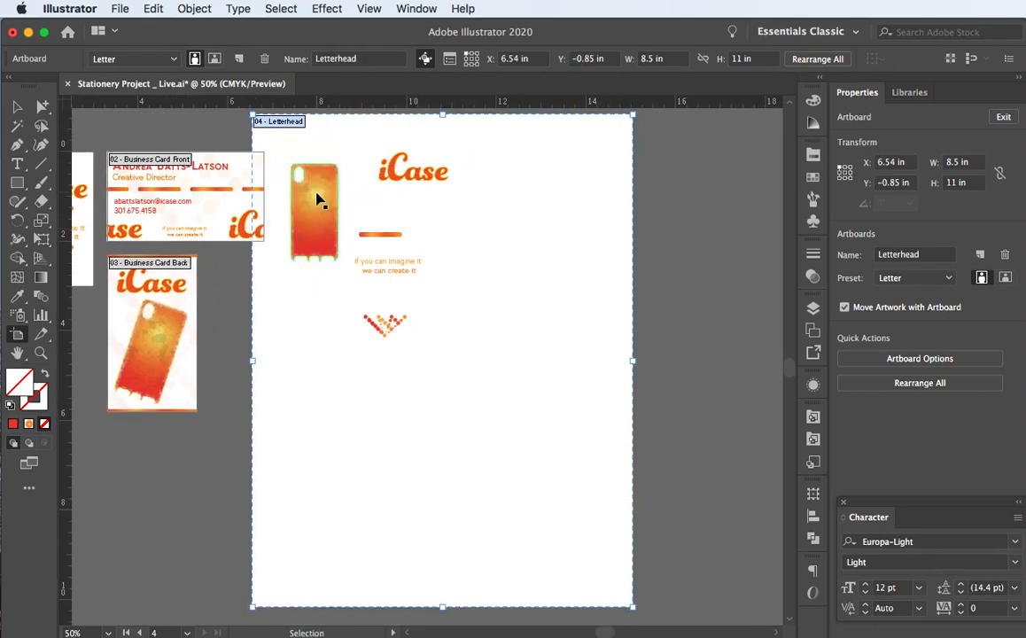
pyautogui.press('super+z')
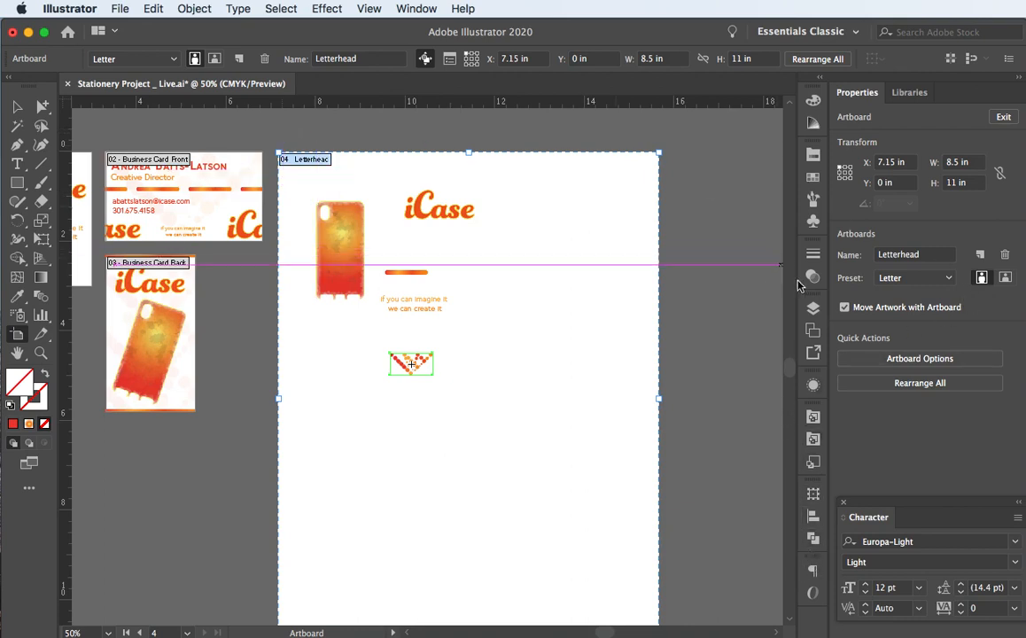
# - Create a new layer above the existing ones and name it Letterhead
pyautogui.click(813, 308)
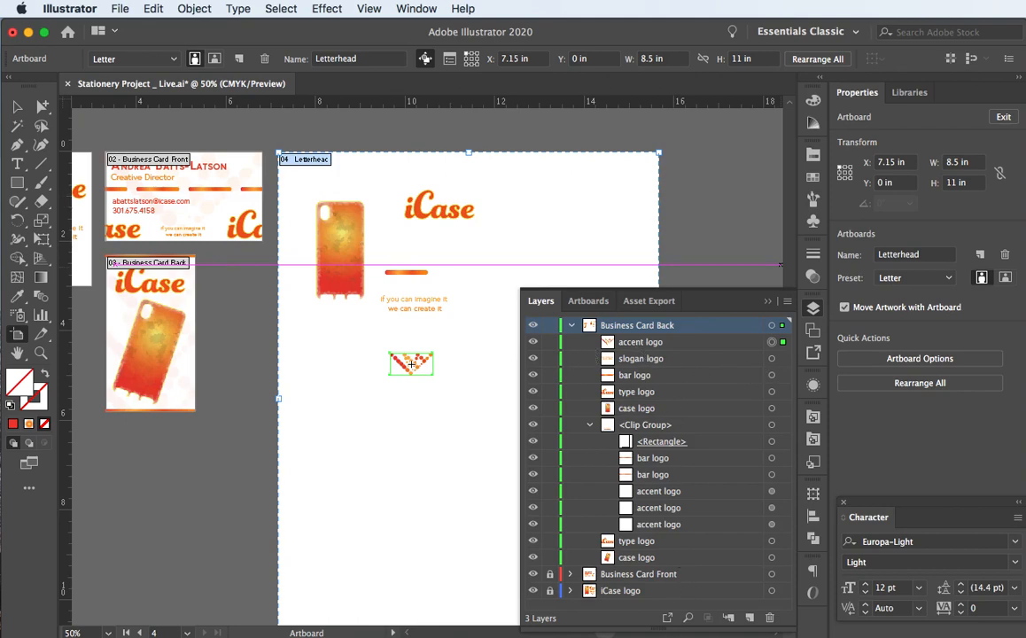
pyautogui.click(749, 619)
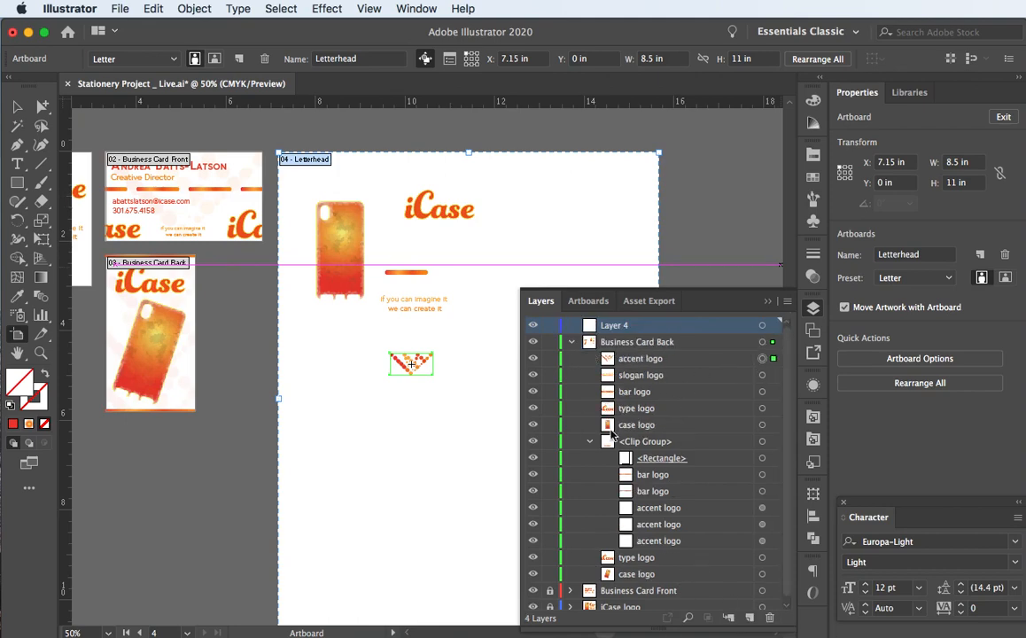
pyautogui.doubleClick(619, 325)
pyautogui.write('Le')
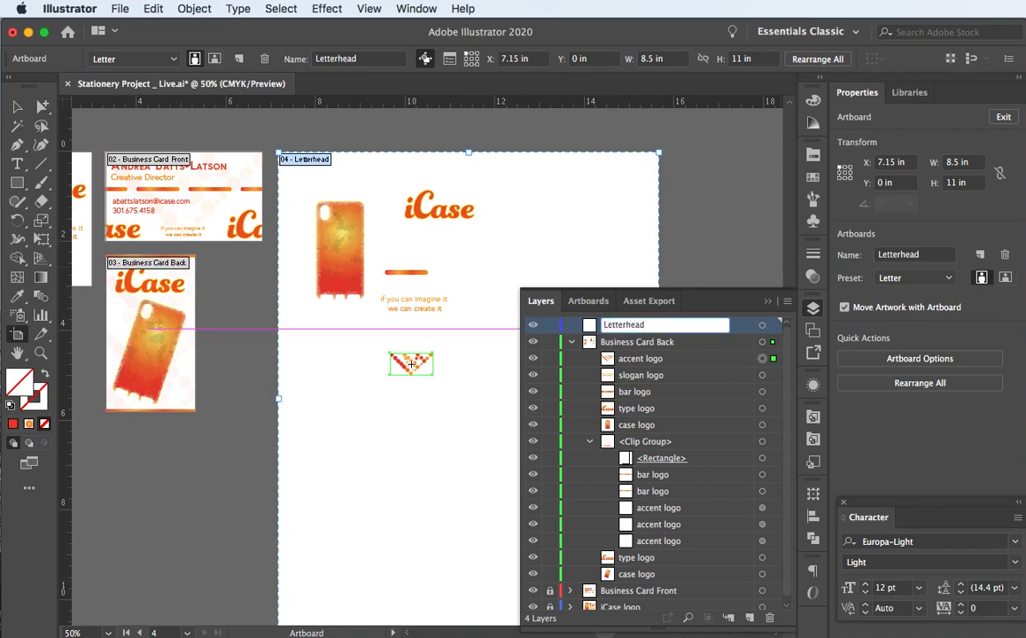
pyautogui.write('tterhead')
pyautogui.press('Return')
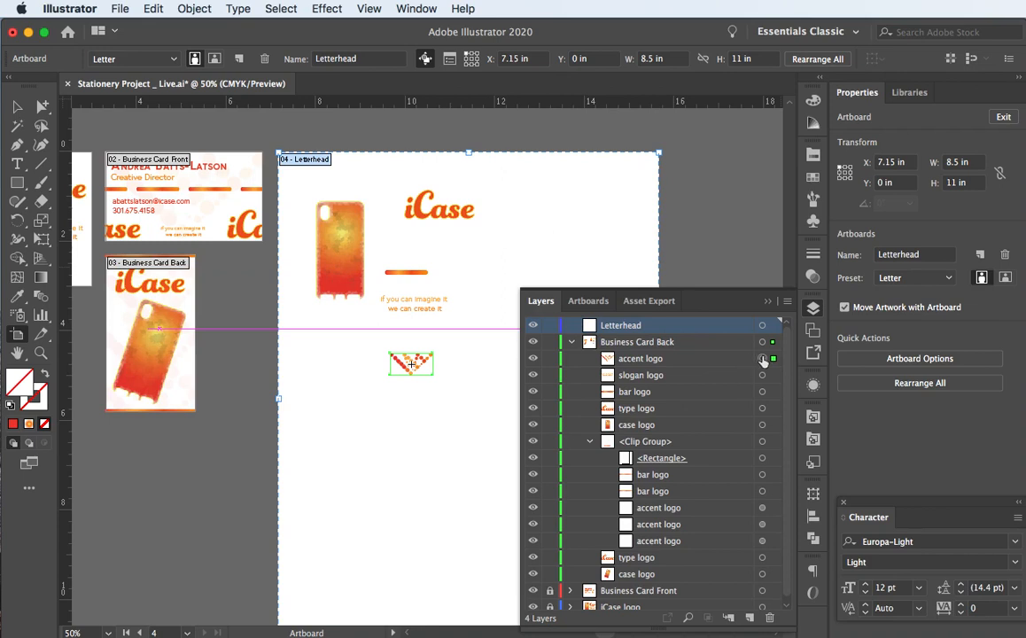
# - Move the letterhead's accent, slogan, bar and type logos from the Business Card Back layer into the Letterhead layer
pyautogui.click(691, 342)
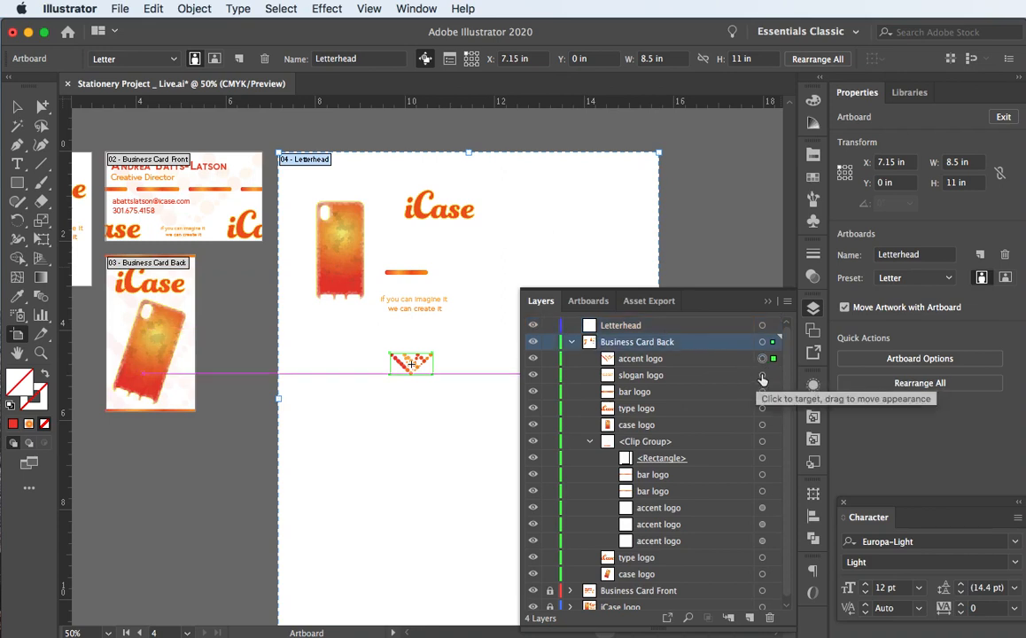
pyautogui.click(762, 376)
pyautogui.keyDown('shift'); pyautogui.click(762, 392); pyautogui.keyUp('shift')
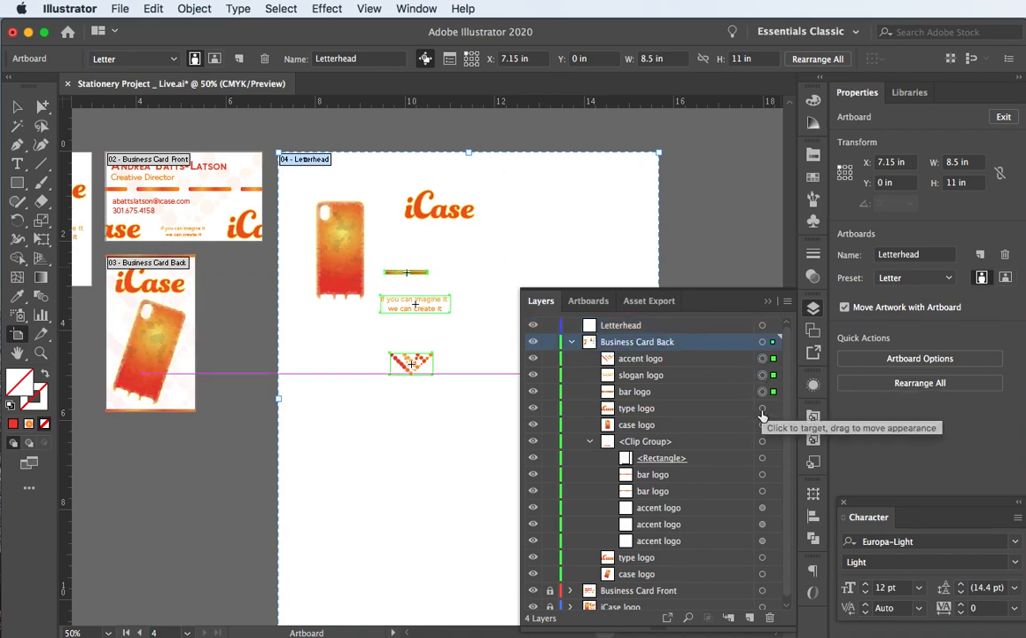
pyautogui.keyDown('shift'); pyautogui.click(761, 409); pyautogui.keyUp('shift')
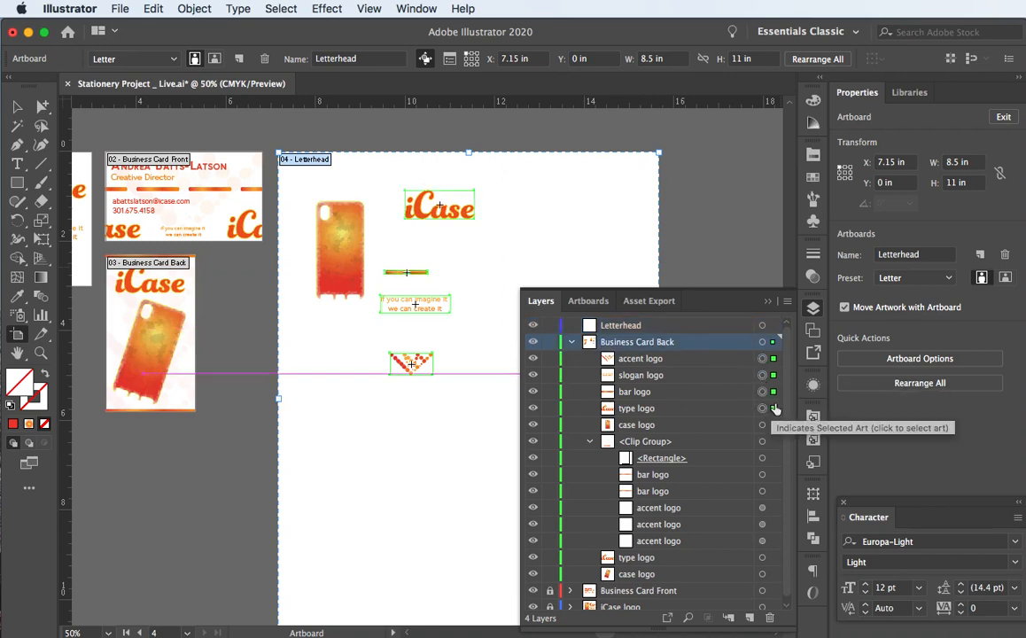
pyautogui.click(734, 360)
pyautogui.keyDown('shift'); pyautogui.click(732, 406); pyautogui.keyUp('shift')
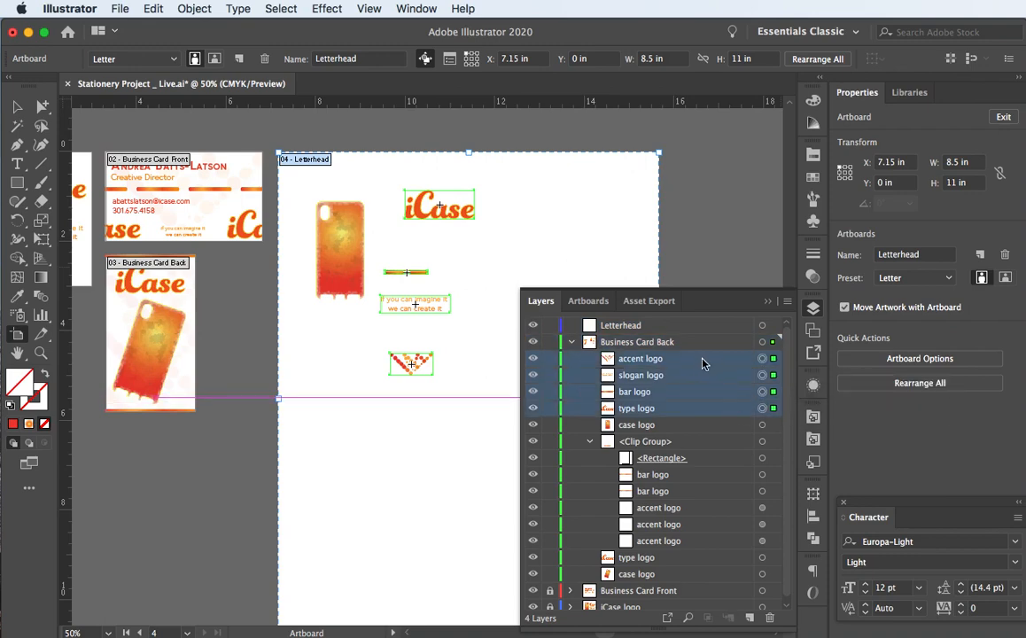
pyautogui.moveTo(702, 364); pyautogui.dragTo(693, 327)
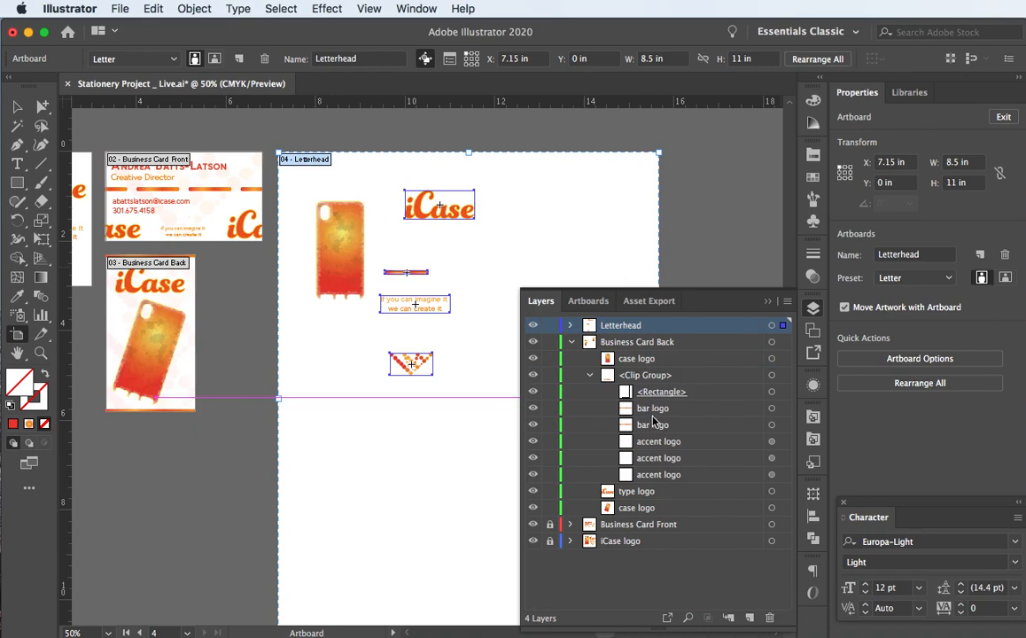
# - Move the letterhead's upright case logo from the Business Card Back layer into the Letterhead layer
pyautogui.click(625, 358)
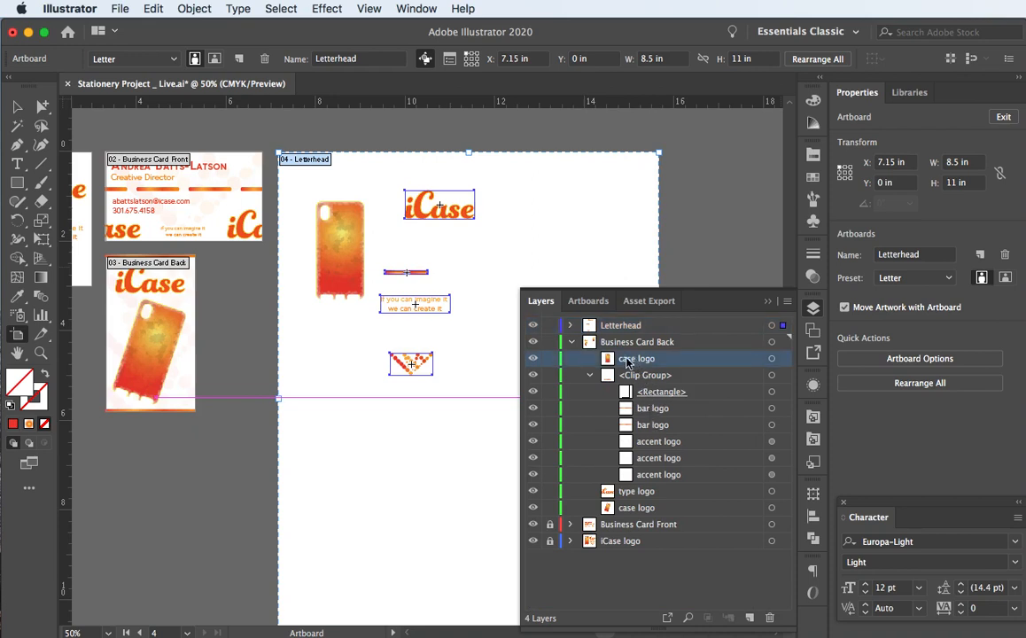
pyautogui.click(770, 358)
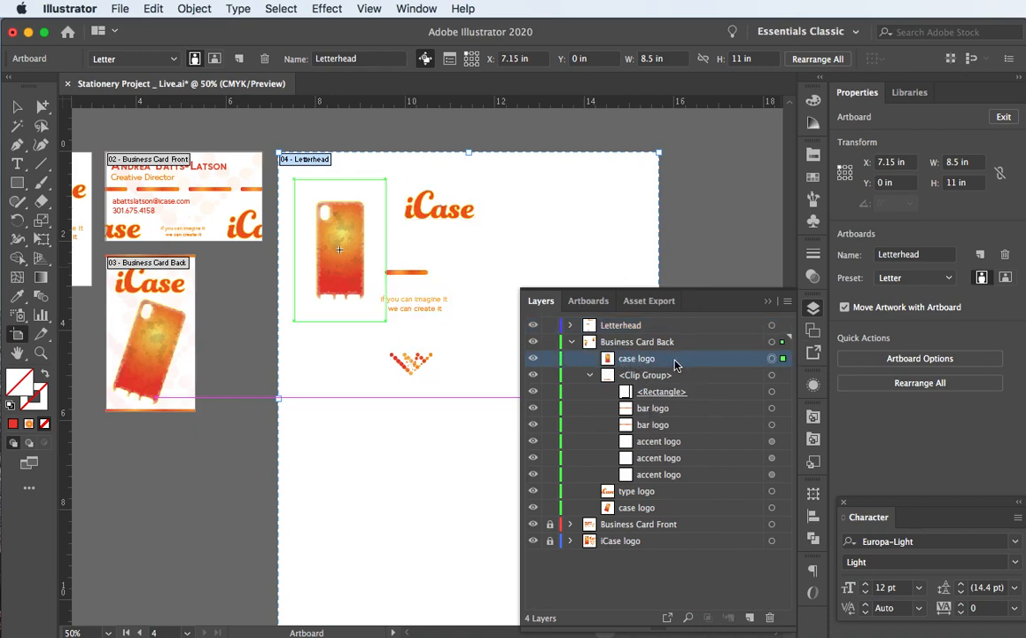
pyautogui.moveTo(676, 360); pyautogui.dragTo(680, 327)
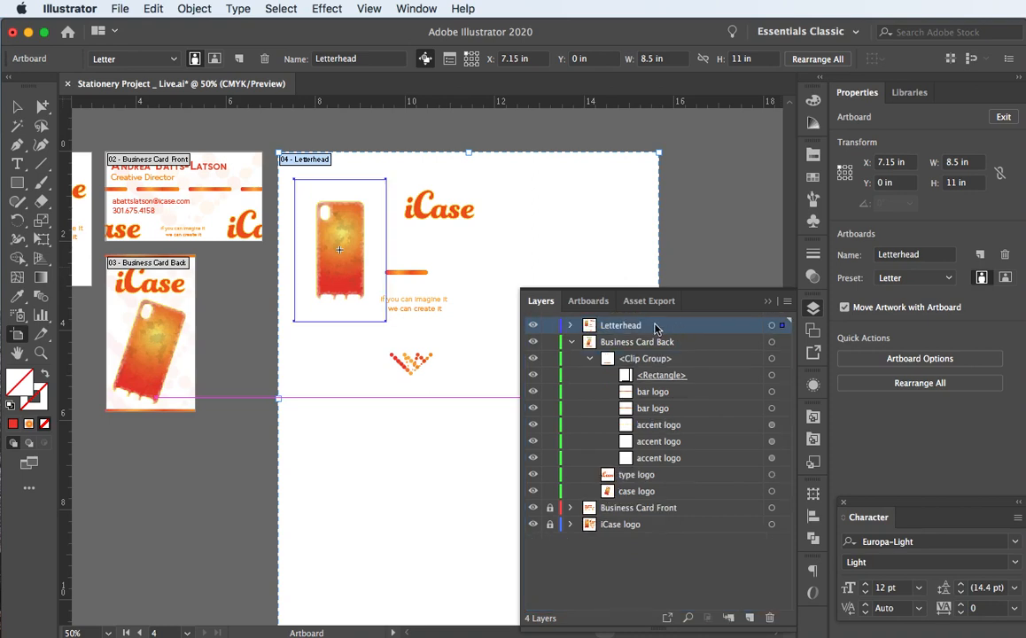
# - Lock and collapse the Business Card Back layer, briefly toggling its visibility to check its contents
pyautogui.click(551, 342)
pyautogui.click(570, 342)
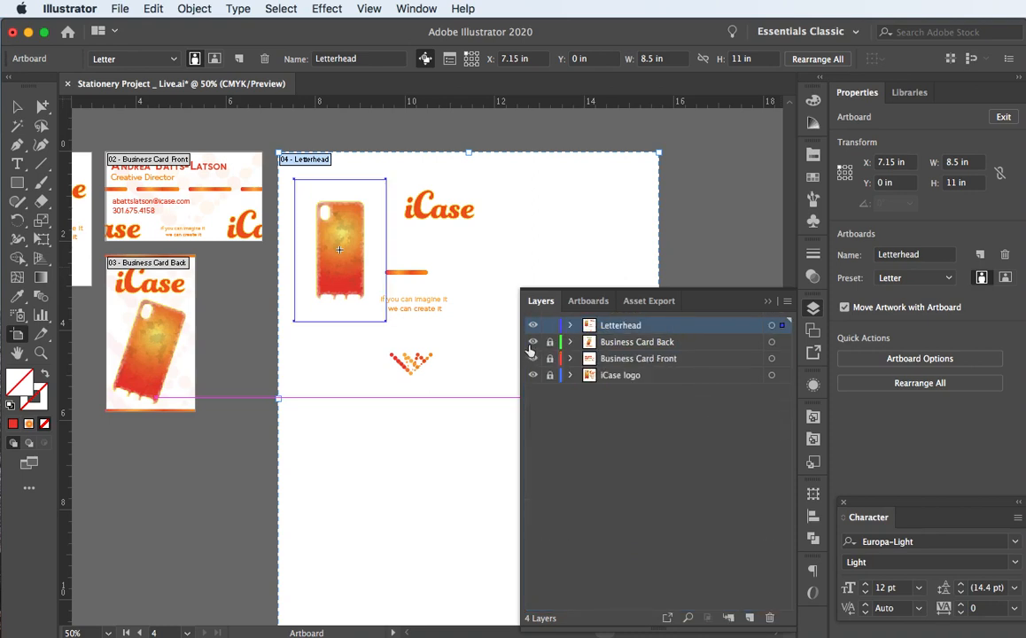
pyautogui.click(532, 342)
pyautogui.click(532, 342)
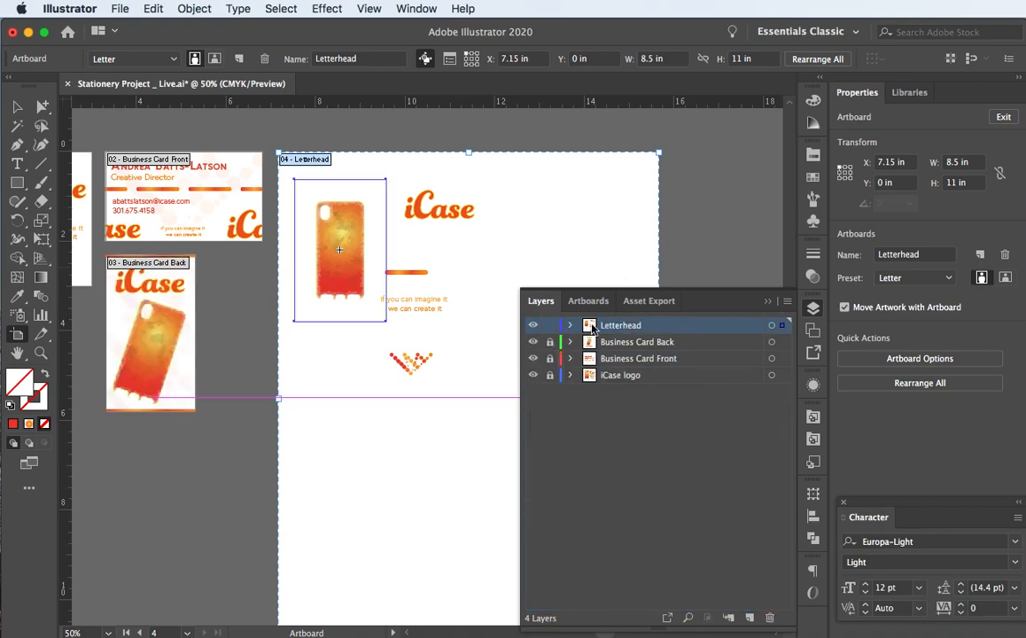
pyautogui.click(766, 302)
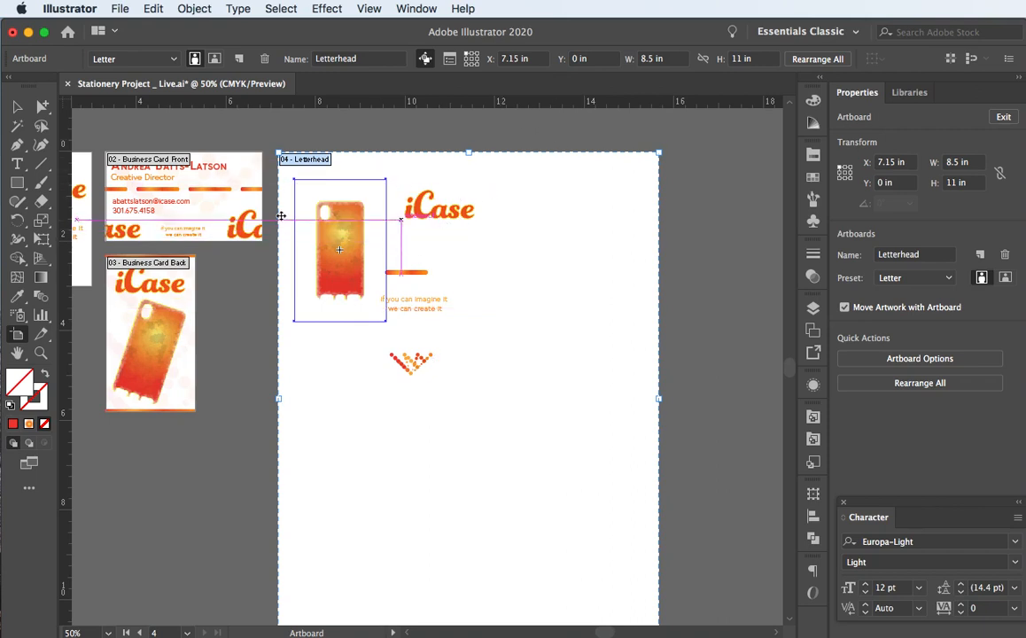
# - Move the case symbol alone to the upper right area of the letterhead, leaving the artboard in place
pyautogui.moveTo(337, 228); pyautogui.dragTo(449, 364)
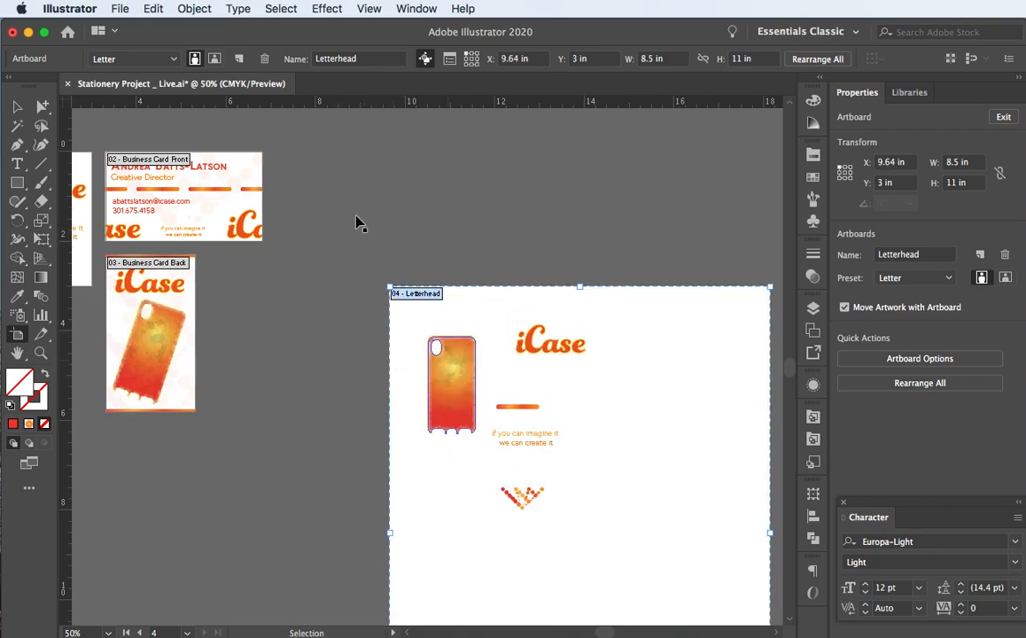
pyautogui.press('super+z')
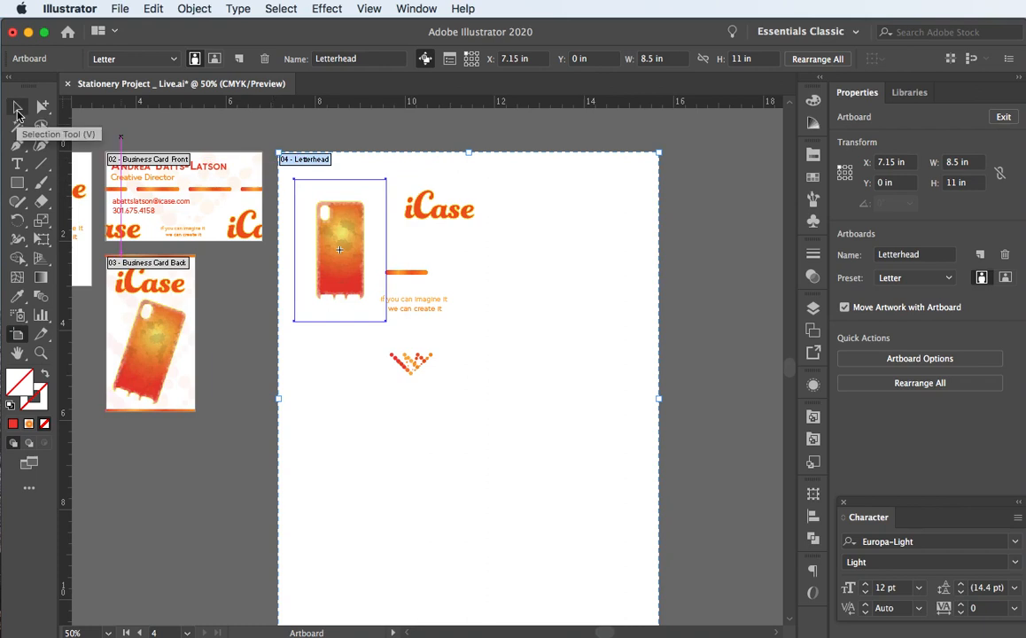
pyautogui.click(17, 108)
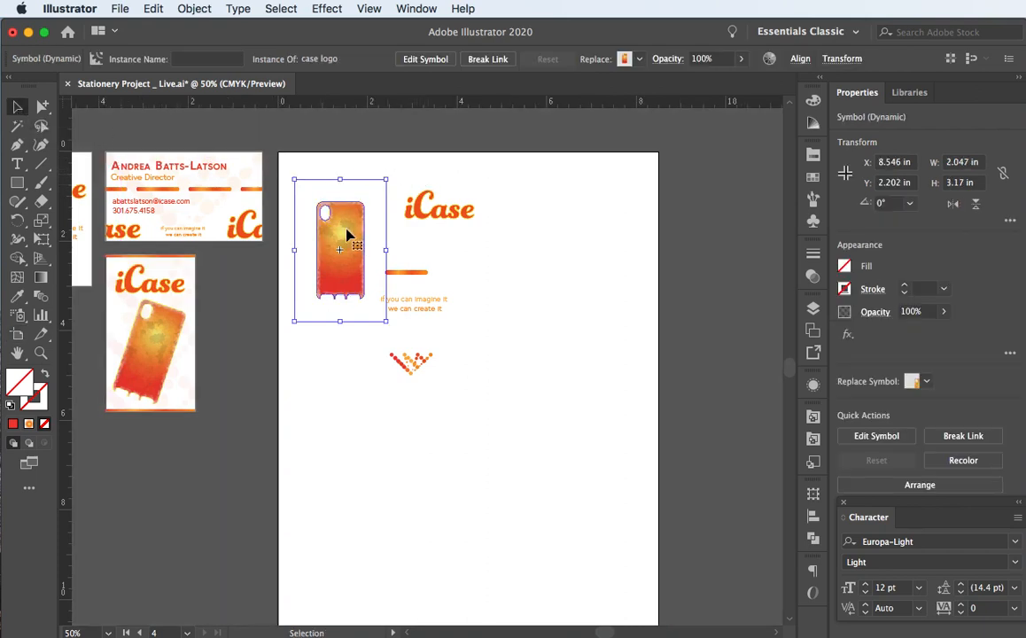
pyautogui.moveTo(348, 235); pyautogui.dragTo(581, 238)
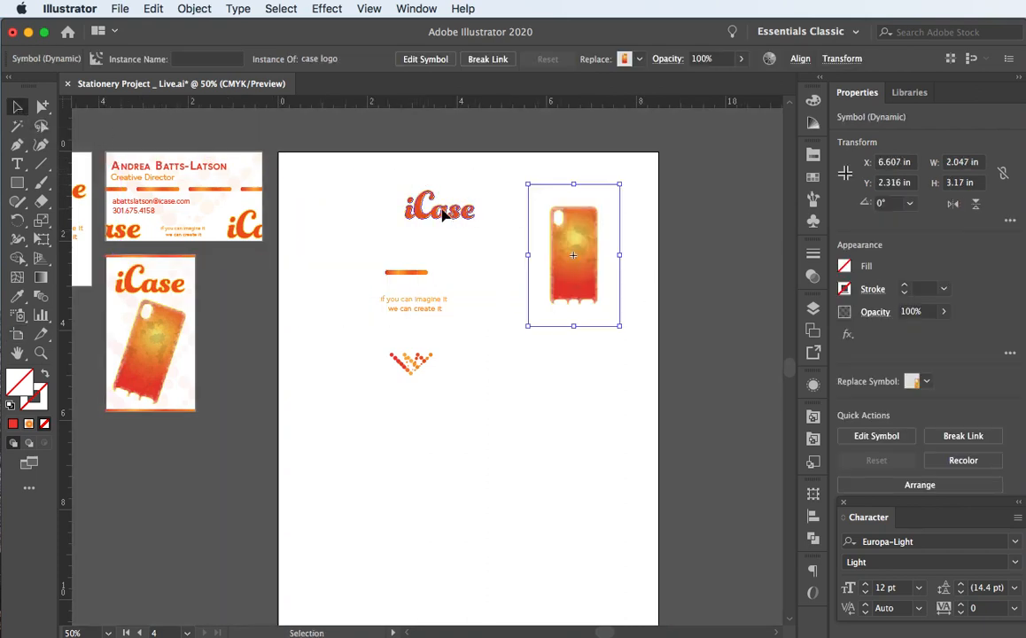
# - Move the iCase name into the letterhead's upper left corner and deselect it
pyautogui.click(425, 215)
pyautogui.moveTo(424, 216); pyautogui.dragTo(315, 195)
pyautogui.moveTo(314, 189); pyautogui.dragTo(312, 188)
pyautogui.click(385, 263)
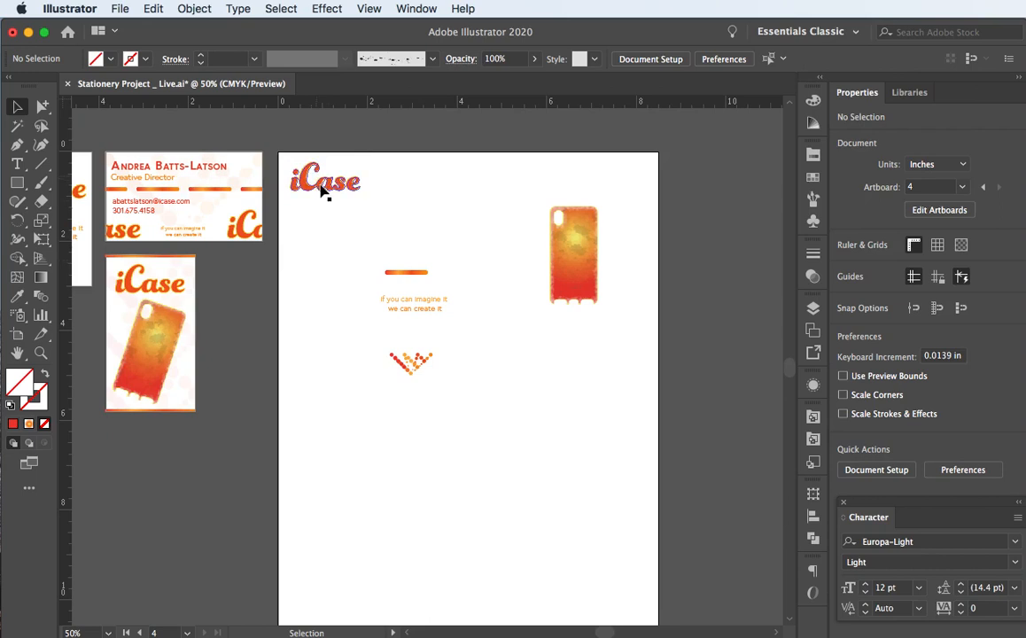
# - Move the gradient bar to the letterhead's lower left and place the slogan directly beneath the iCase name
pyautogui.moveTo(406, 273); pyautogui.dragTo(325, 577)
pyautogui.click(386, 298)
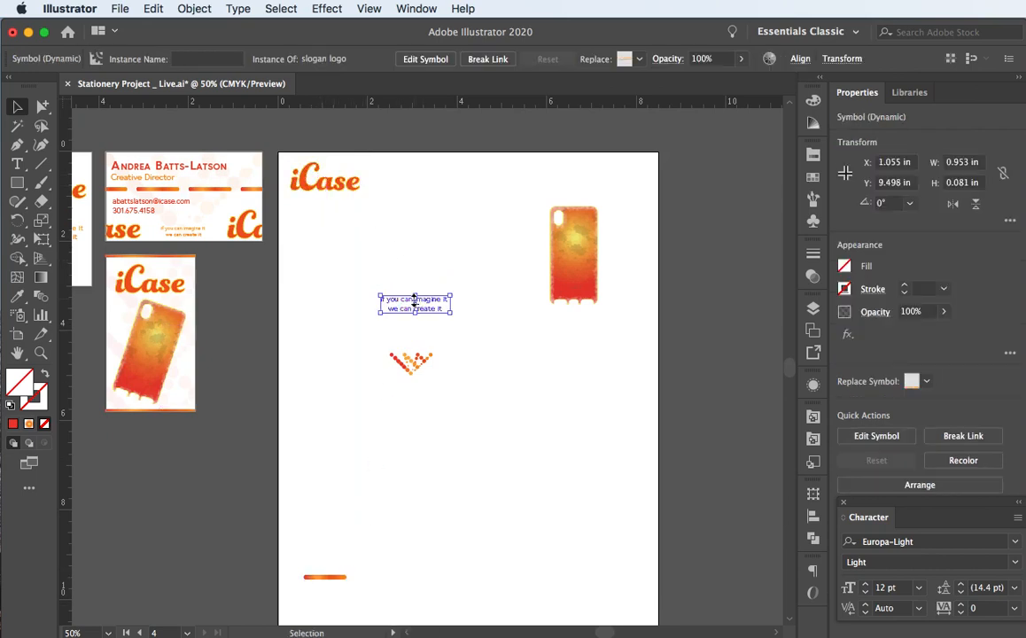
pyautogui.moveTo(394, 291); pyautogui.dragTo(319, 205)
pyautogui.click(449, 222)
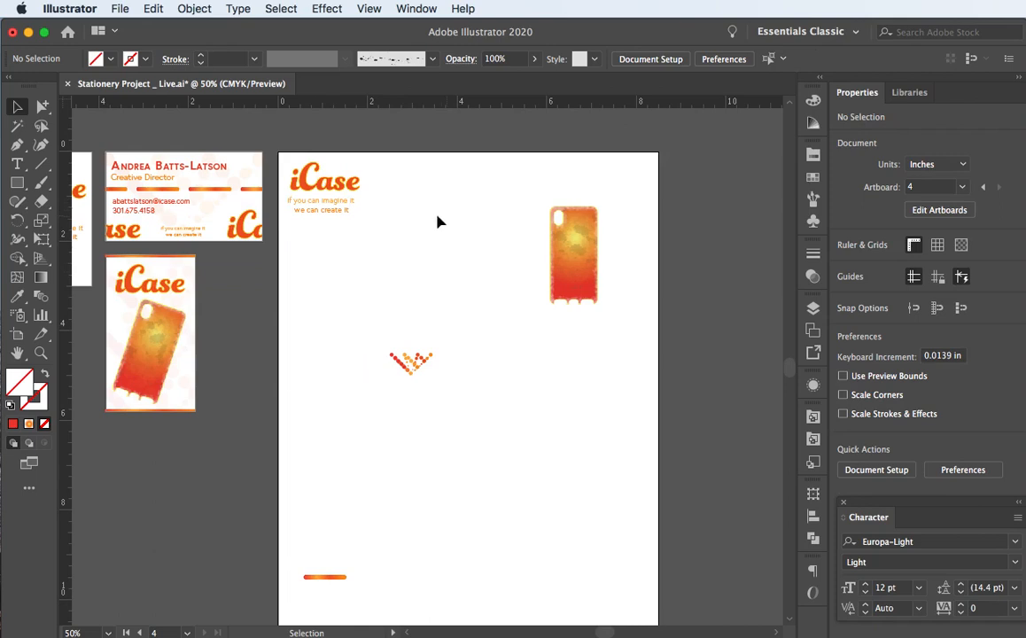
# - Scale the case symbol down to about 1.48 by 2 in and place it below the slogan
pyautogui.click(572, 252)
pyautogui.moveTo(569, 256); pyautogui.dragTo(393, 207)
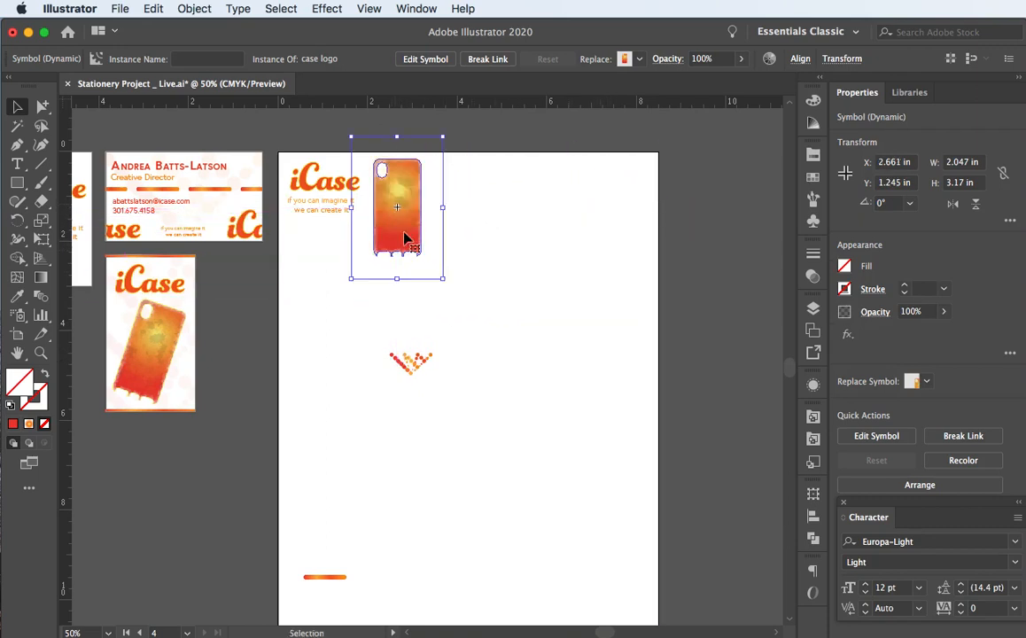
pyautogui.moveTo(444, 277); pyautogui.dragTo(310, 257)
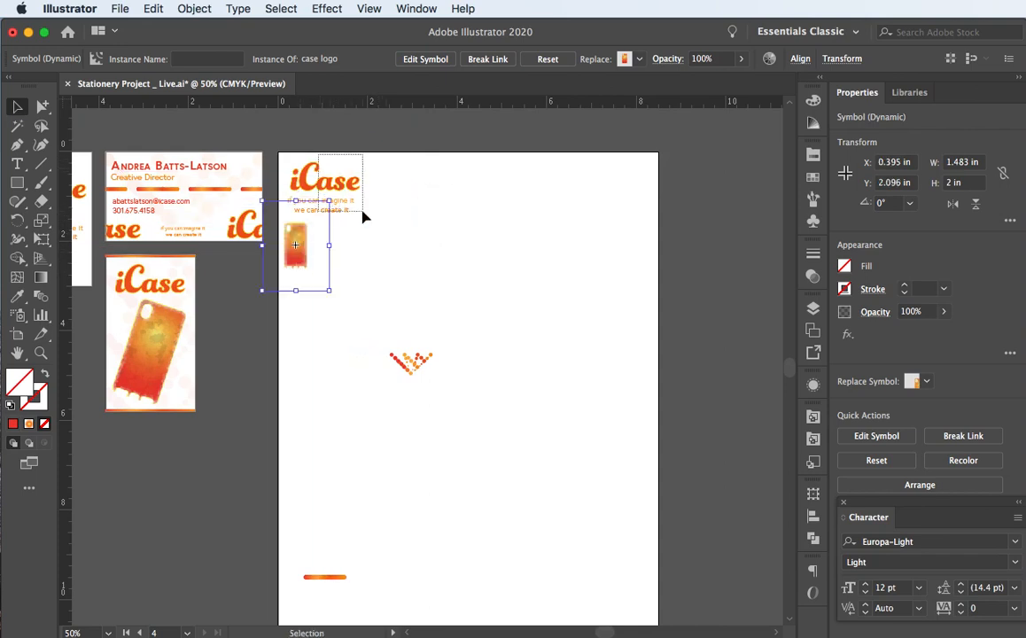
# - Shift the iCase name and slogan together to the right, clearing the letterhead's upper left corner
pyautogui.click(358, 188)
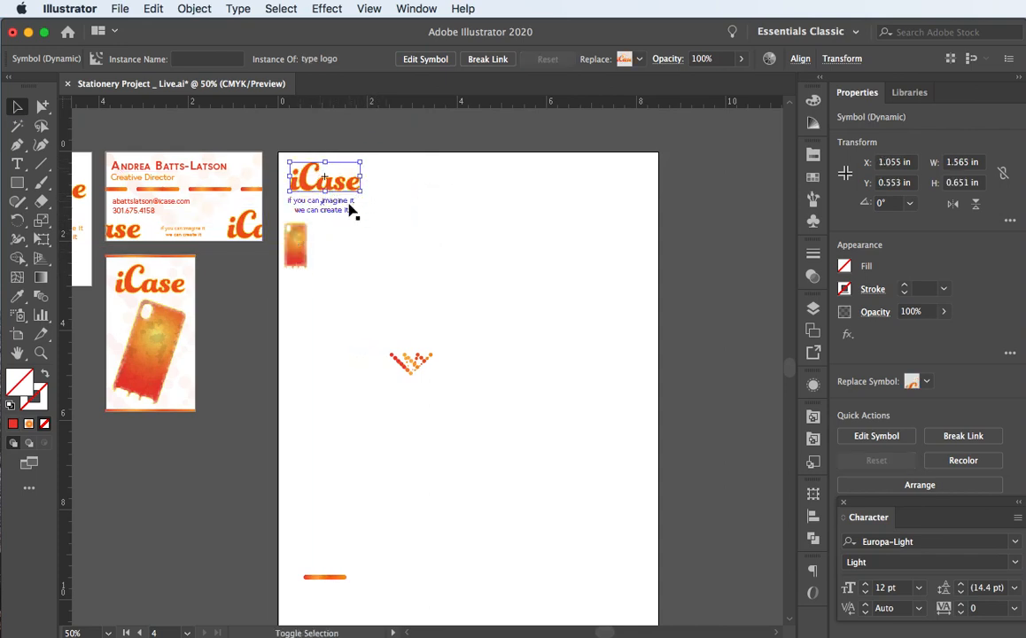
pyautogui.keyDown('shift'); pyautogui.click(351, 210); pyautogui.keyUp('shift')
pyautogui.moveTo(350, 209); pyautogui.dragTo(421, 209)
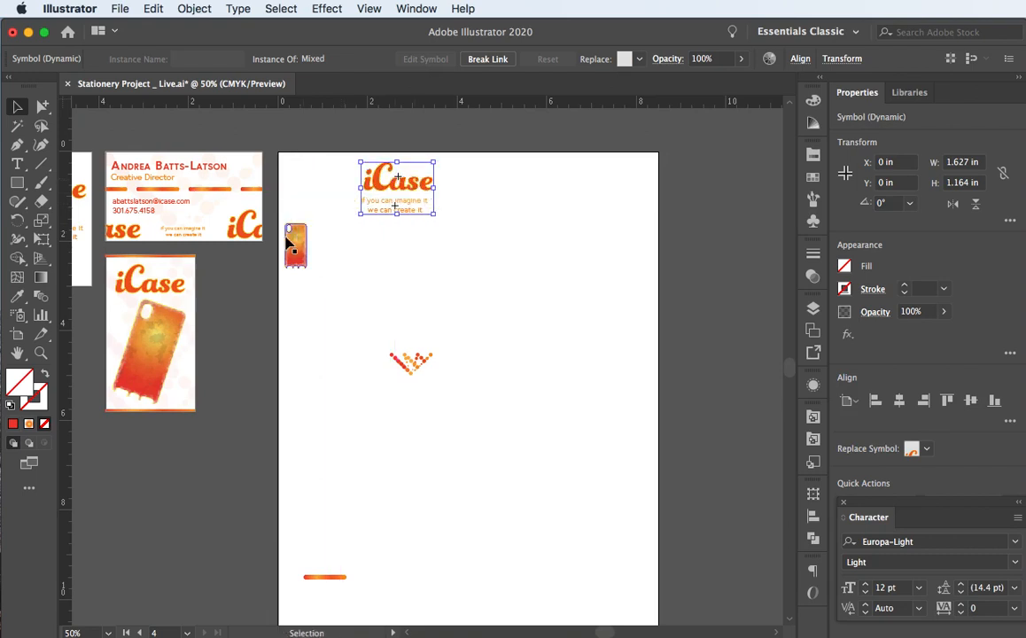
# - Place the small case in the letterhead's upper left corner and bring the iCase name and slogan close beside it
pyautogui.moveTo(291, 245); pyautogui.dragTo(300, 182)
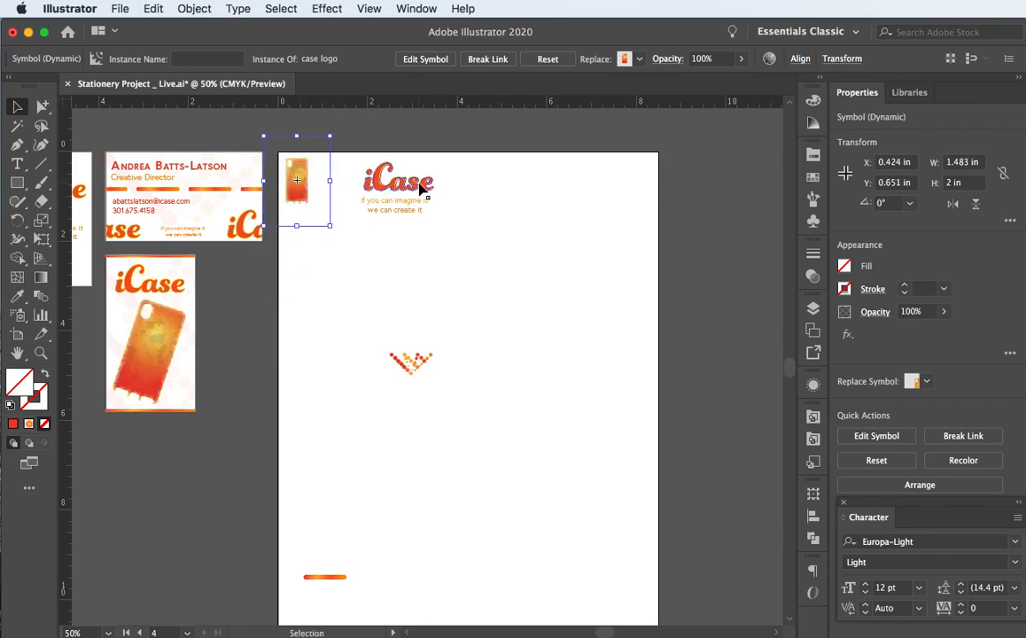
pyautogui.press('Down')
pyautogui.press('Down')
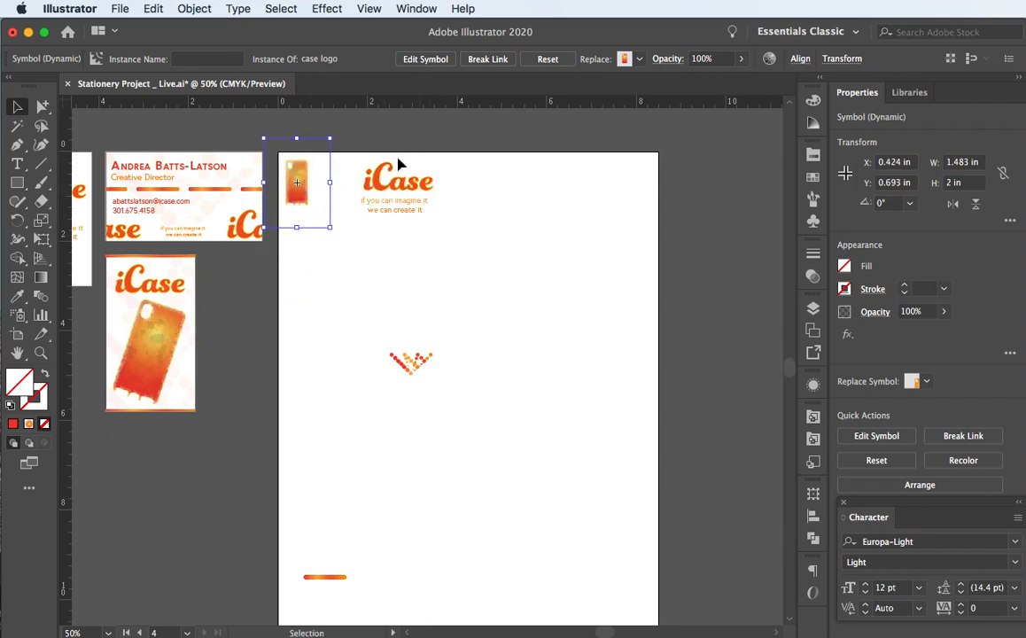
pyautogui.moveTo(346, 159); pyautogui.dragTo(337, 190)
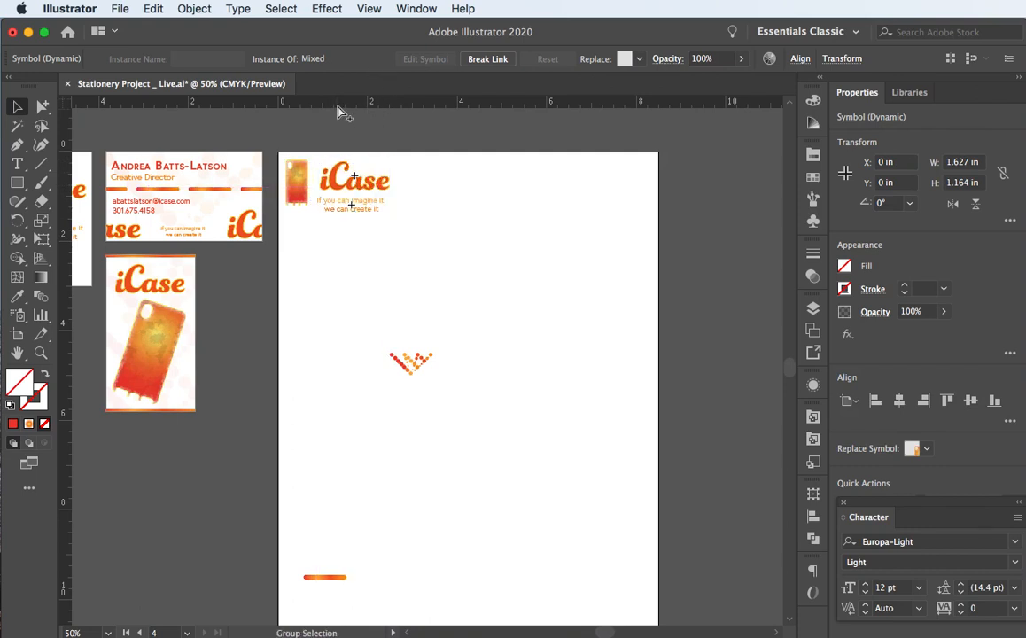
# - Add a horizontal guide about 0.17 in below the letterhead's top edge, just above the case
pyautogui.press('super+equal')
pyautogui.press('super+equal')
pyautogui.press('super+equal')
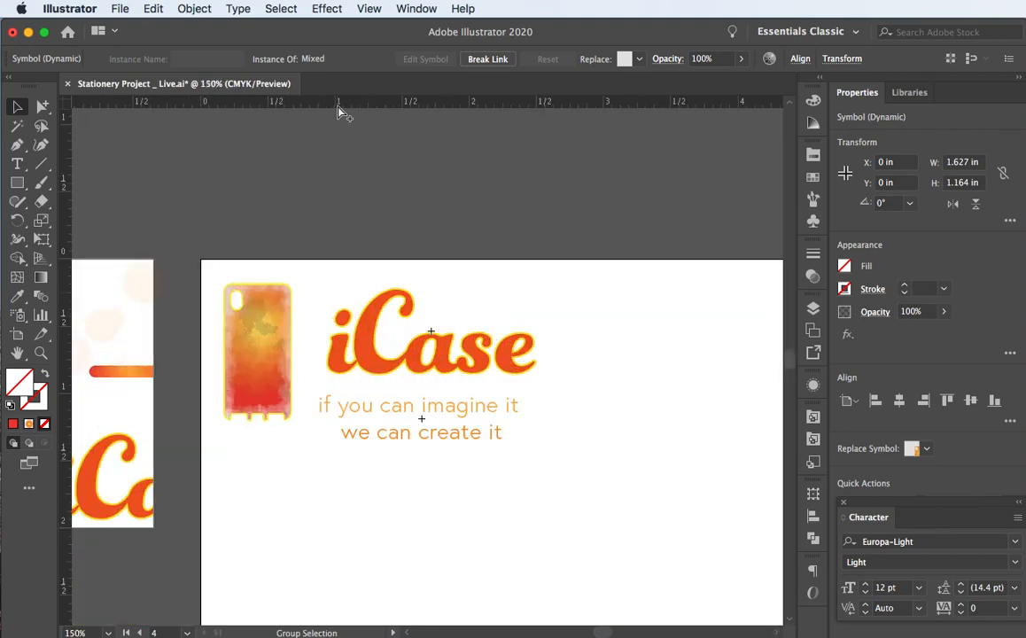
pyautogui.moveTo(335, 107); pyautogui.dragTo(355, 286)
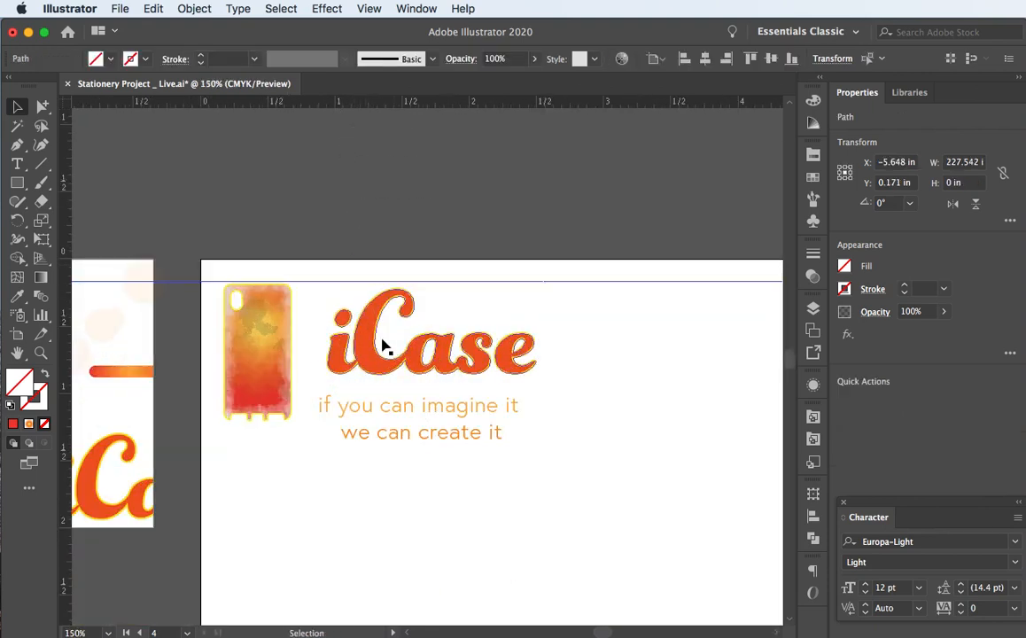
# - Move the iCase name and slogan together up against the top guide and slightly closer to the case
pyautogui.click(412, 390)
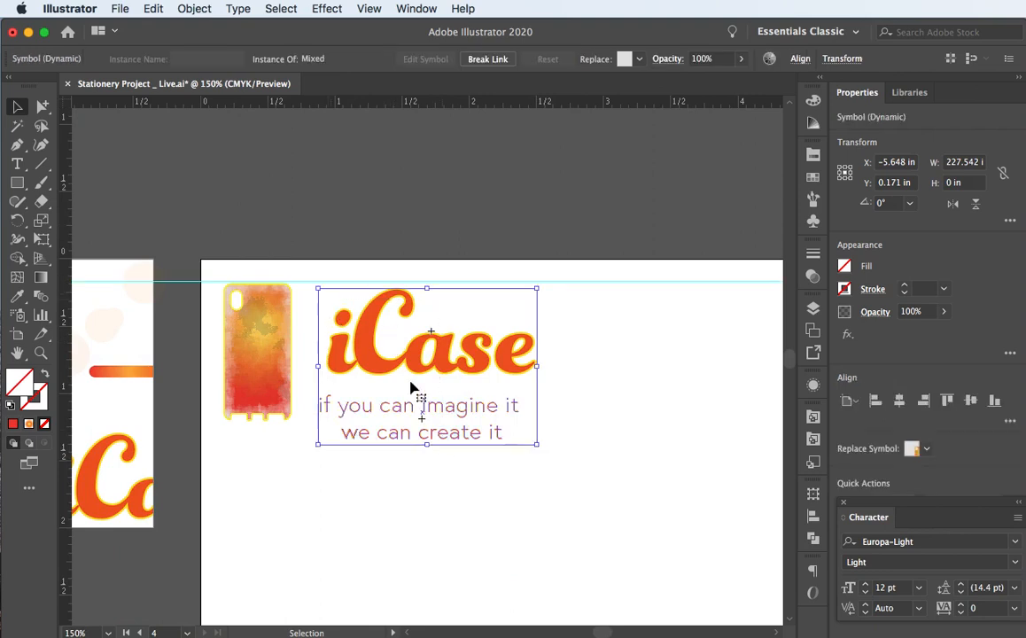
pyautogui.moveTo(398, 373); pyautogui.dragTo(400, 373)
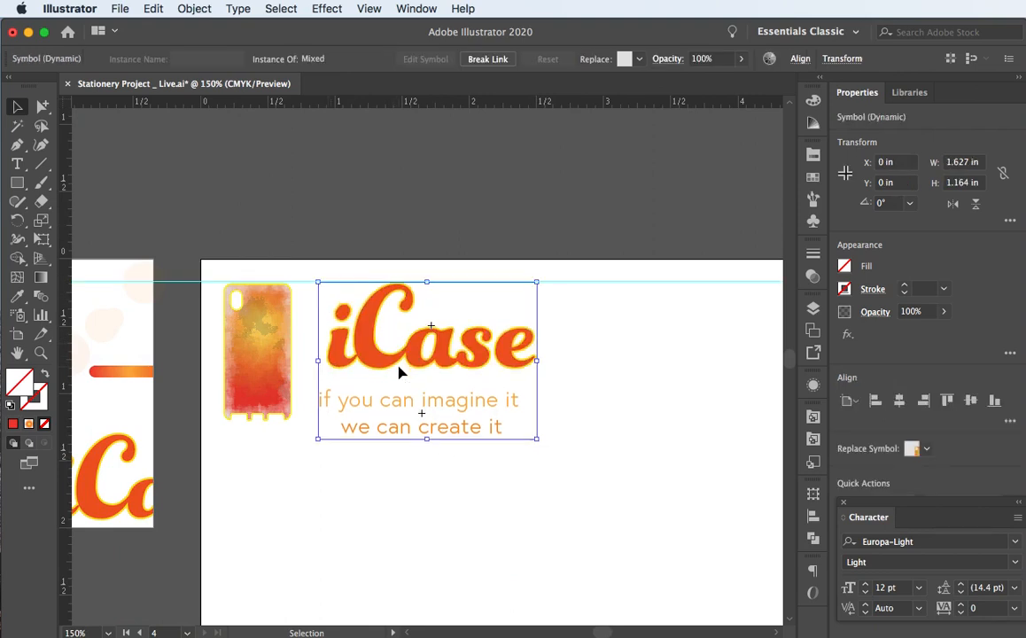
pyautogui.press('Left')
pyautogui.press('Left')
pyautogui.press('Left')
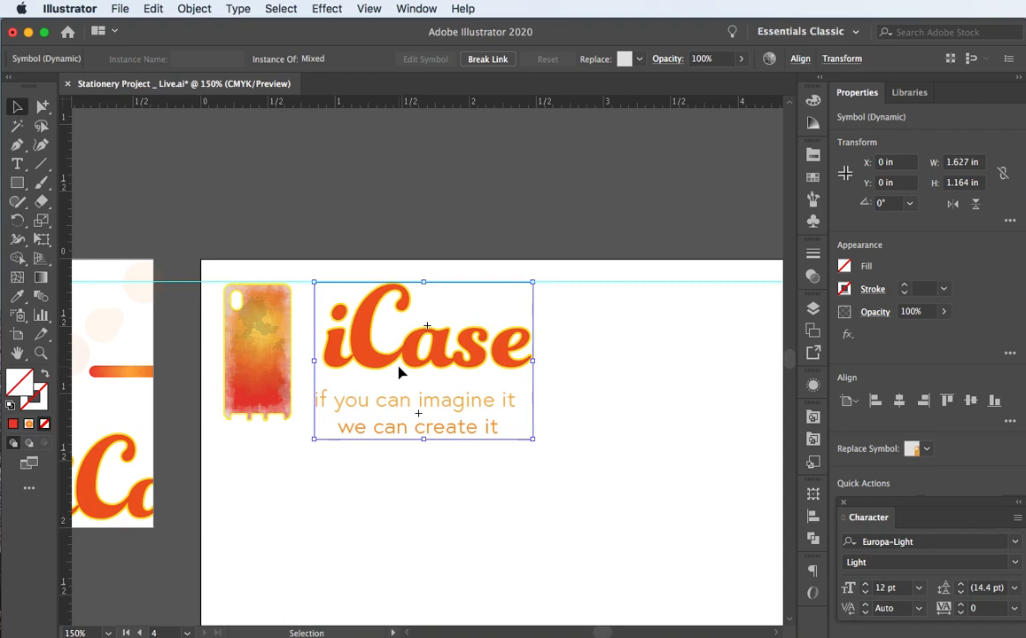
pyautogui.press('Left')
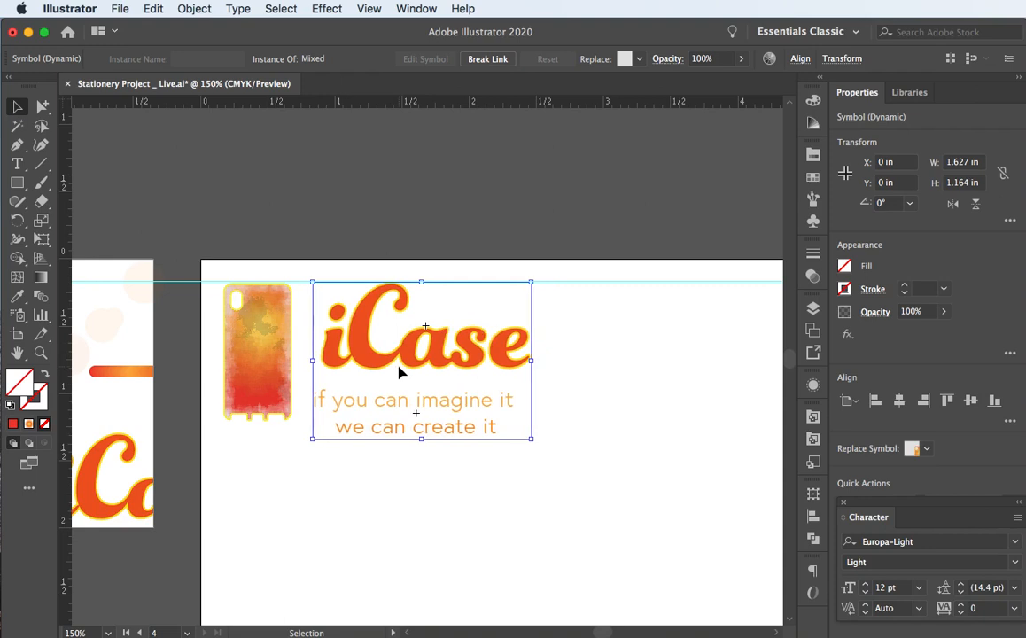
pyautogui.click(448, 467)
# - Enlarge the case symbol to about 1.53 by 2.09 in
pyautogui.click(443, 402)
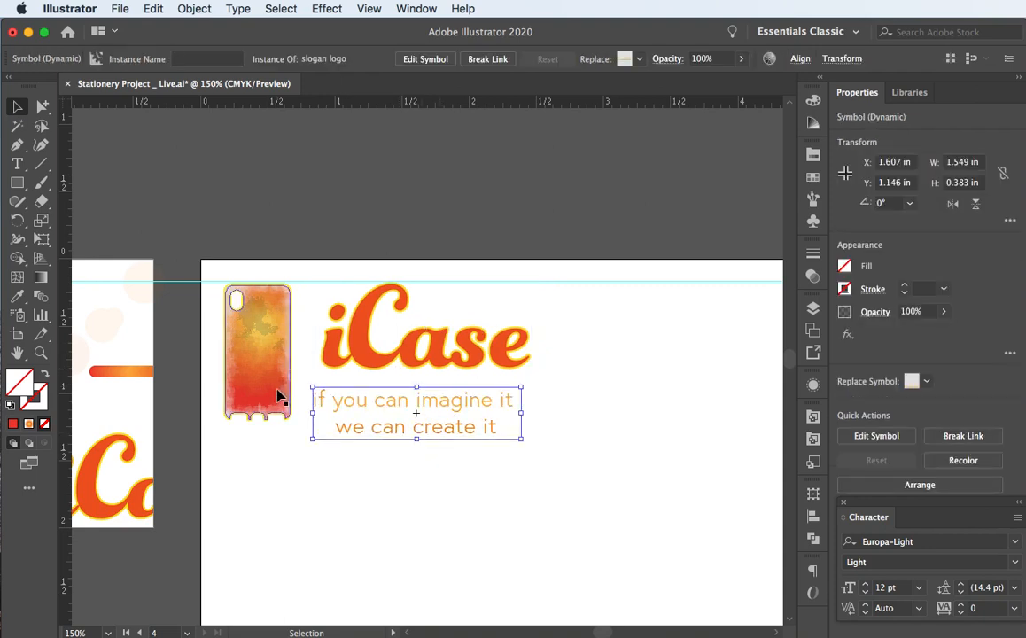
pyautogui.click(282, 406)
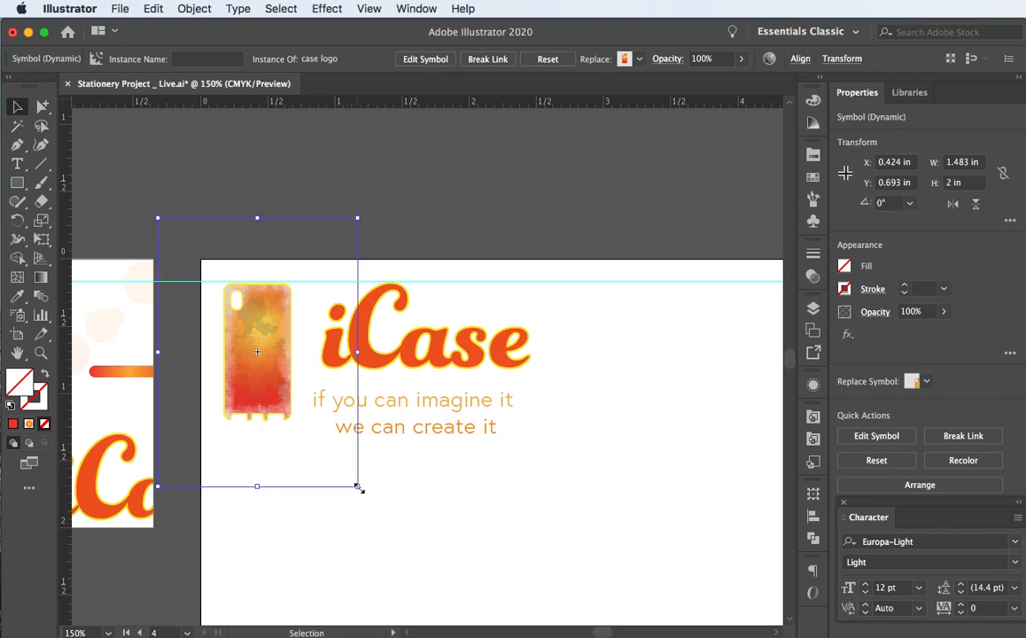
pyautogui.moveTo(357, 487); pyautogui.dragTo(378, 515)
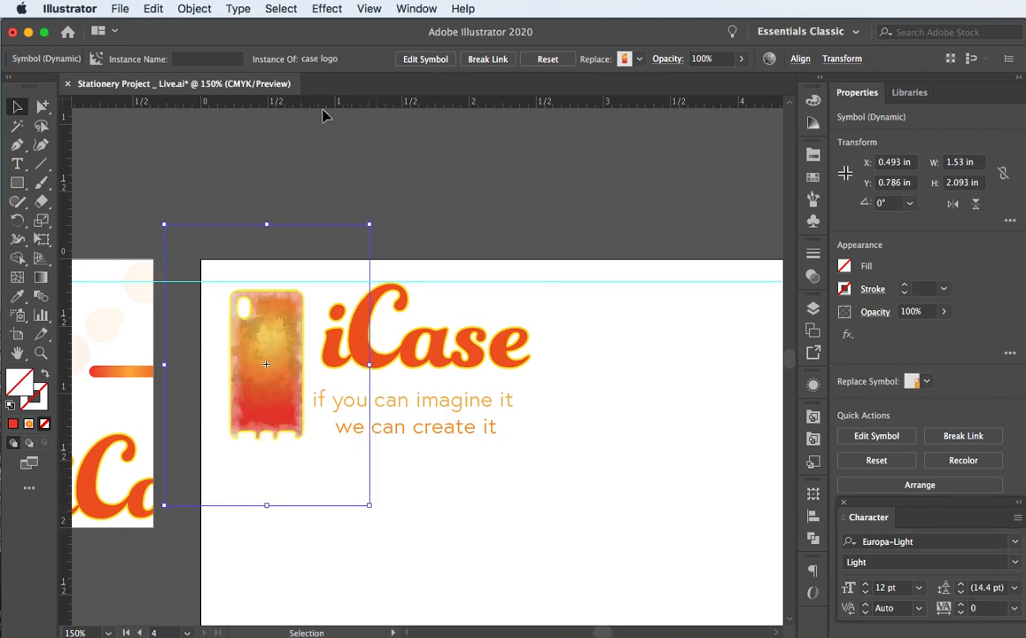
# - Add a horizontal guide about 1.3 in below the letterhead's top edge and scale the case to about 1.52 by 2.06 in, ending on it
pyautogui.moveTo(323, 106); pyautogui.dragTo(323, 434)
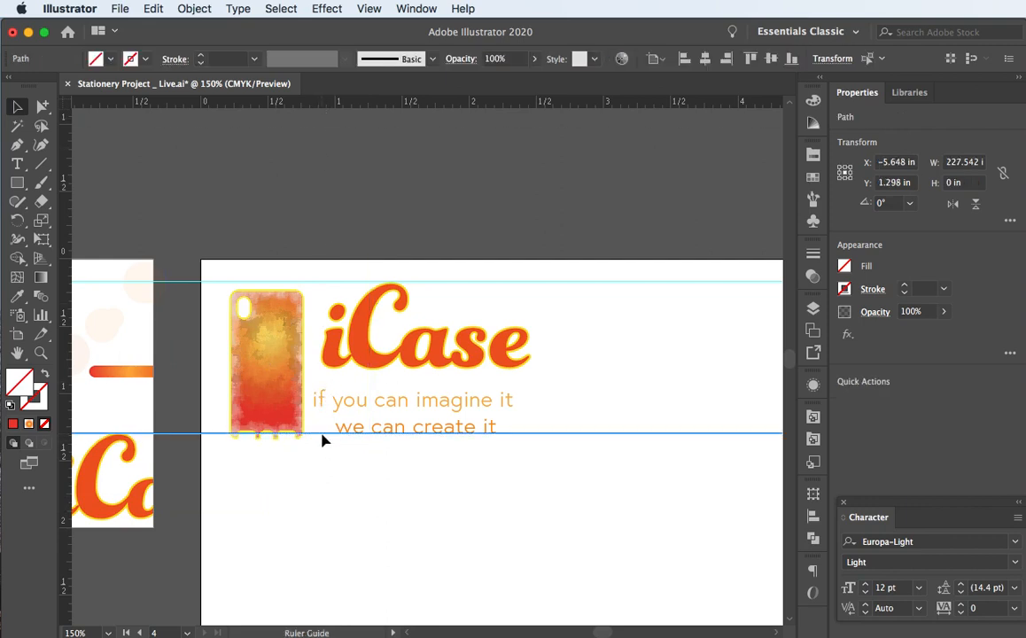
pyautogui.click(305, 416)
pyautogui.moveTo(370, 503); pyautogui.dragTo(366, 502)
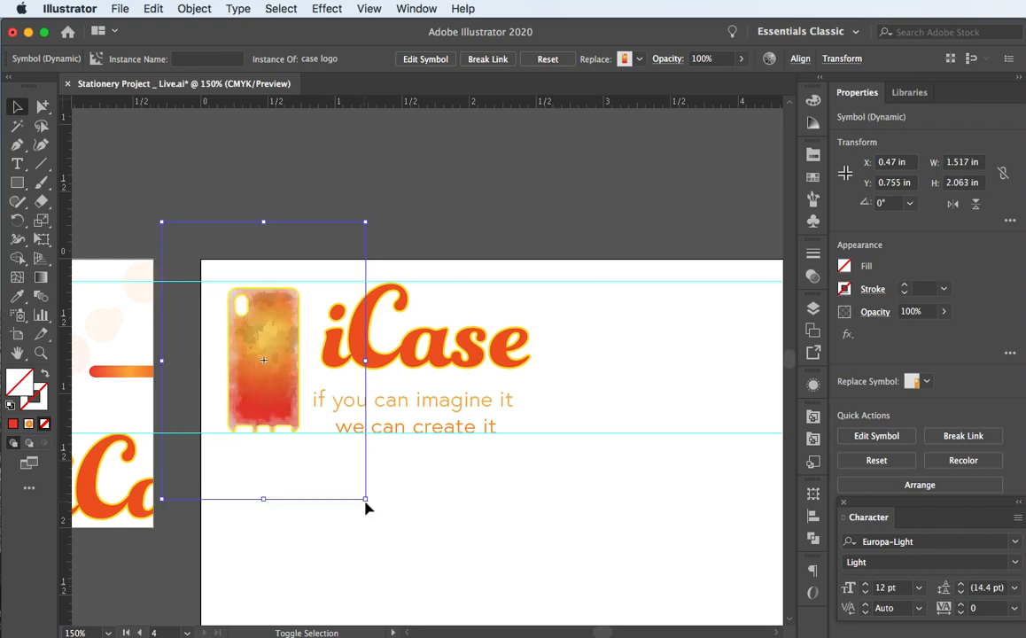
pyautogui.click(389, 269)
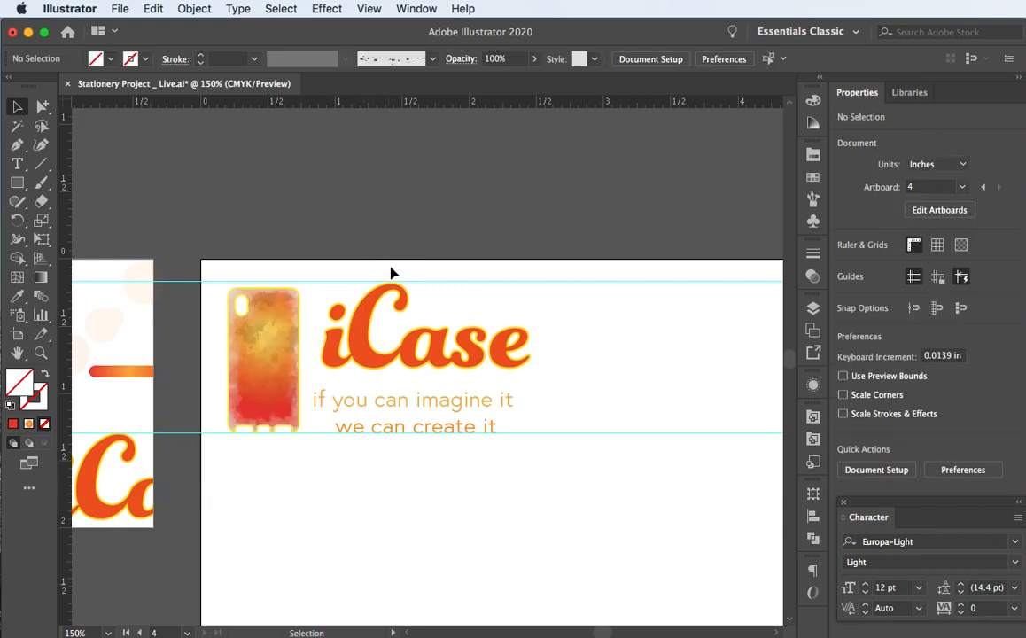
pyautogui.click(372, 329)
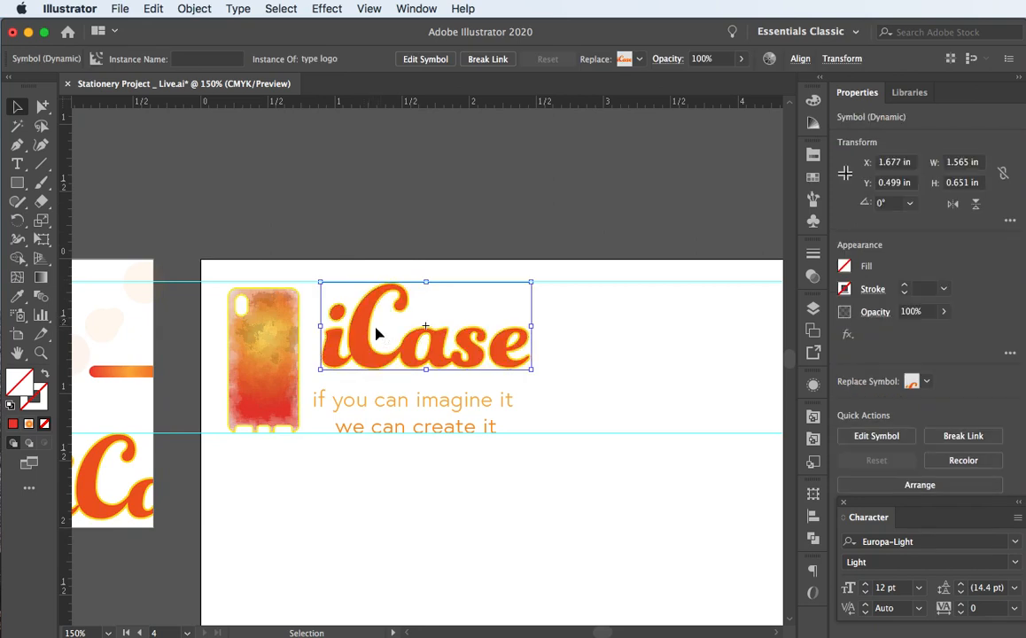
pyautogui.click(367, 409)
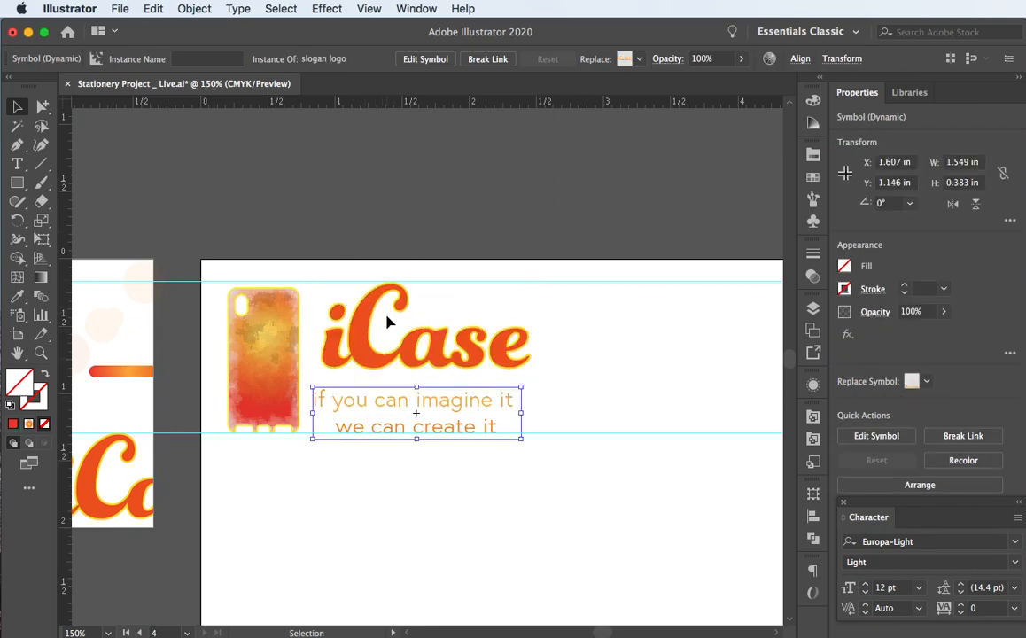
pyautogui.click(388, 224)
# - Move the bar symbol from the bottom of the letterhead to just below the header, centred on the page's left edge at about Y 1.517 in
pyautogui.press('super+0')
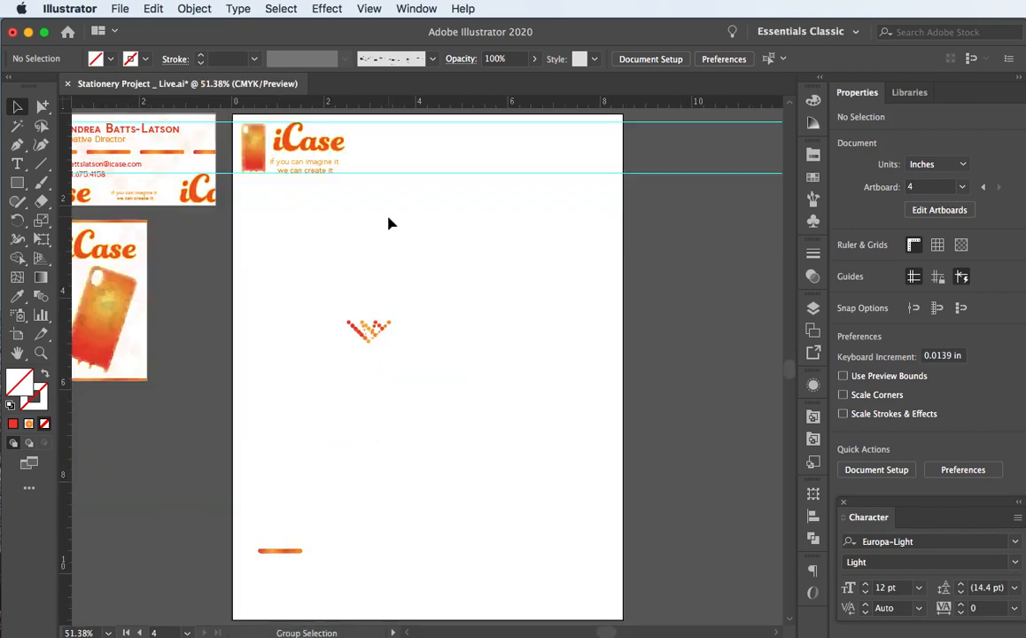
pyautogui.scroll(1, 392, 277)
pyautogui.hscroll(-1, 392, 276)
pyautogui.scroll(1, 393, 283)
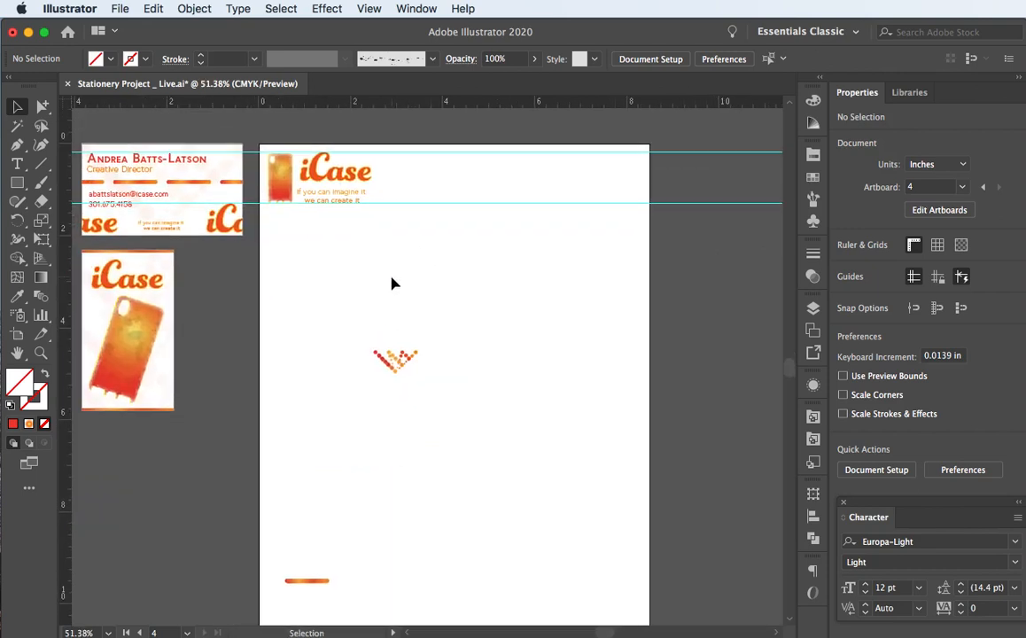
pyautogui.moveTo(313, 577); pyautogui.dragTo(461, 296)
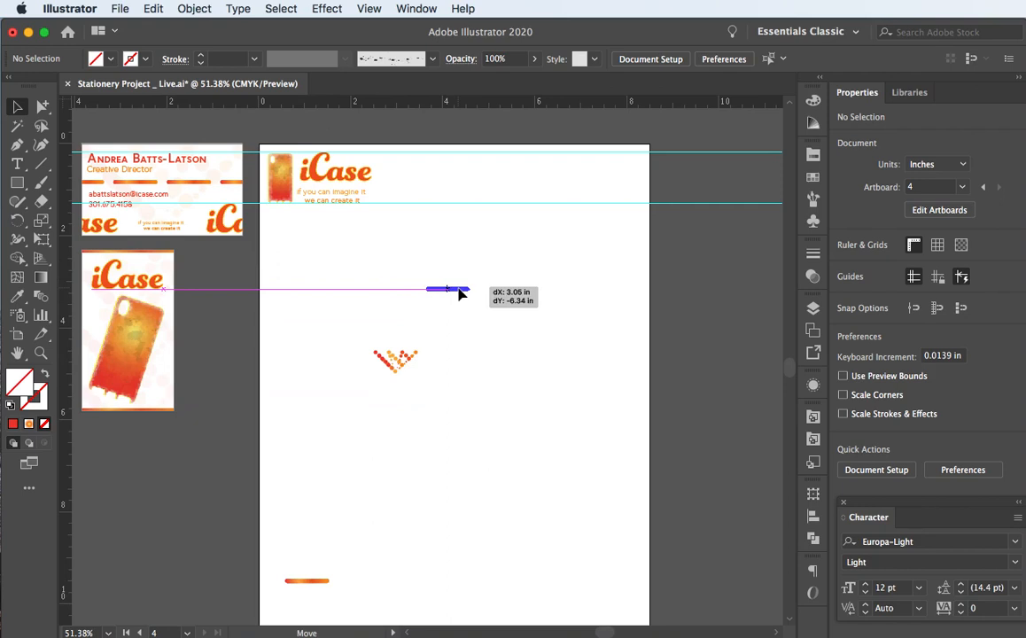
pyautogui.moveTo(460, 294); pyautogui.dragTo(271, 216)
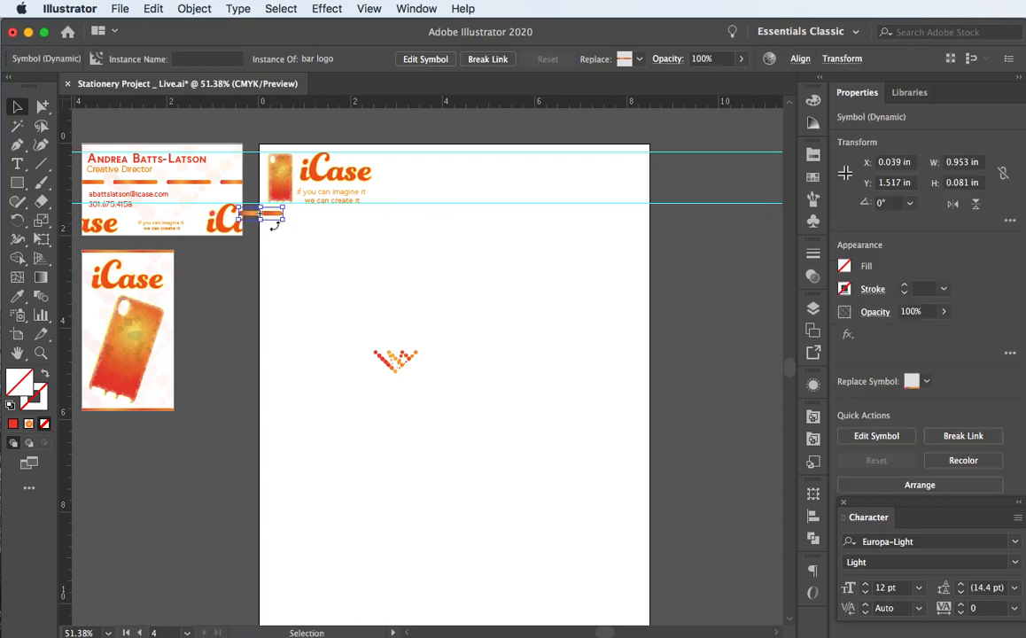
pyautogui.press('Left')
# - Copy the bar to the letterhead's right edge and fill the gap with more copies, making a row of eight bars
pyautogui.moveTo(273, 218); pyautogui.dragTo(669, 218)
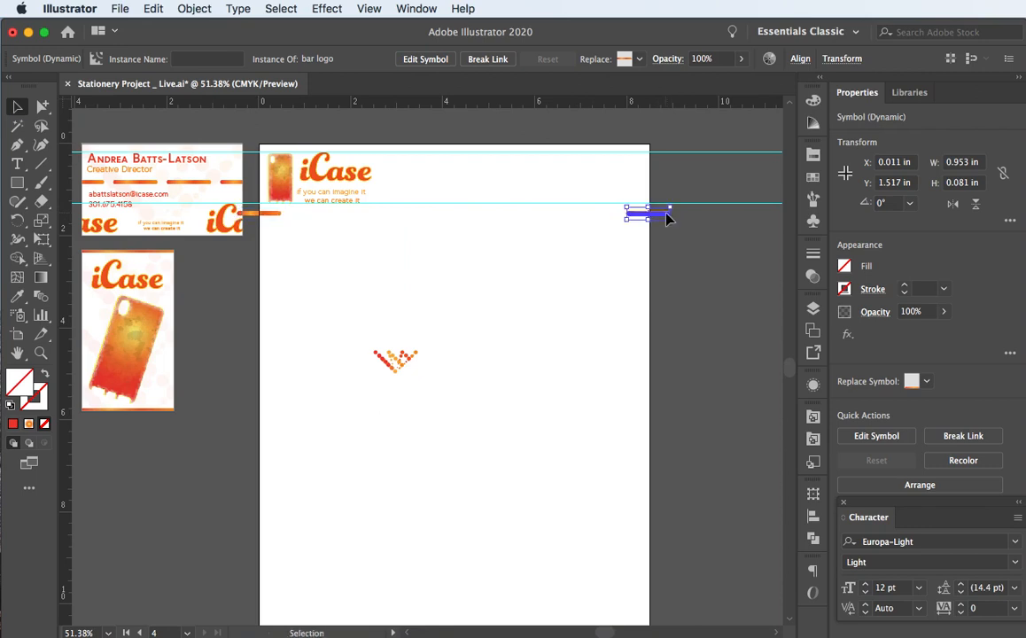
pyautogui.click(278, 214)
pyautogui.moveTo(276, 219)
pyautogui.mouseDown()
pyautogui.moveTo(623, 220)
pyautogui.moveTo(353, 226)
pyautogui.moveTo(257, 215)
pyautogui.mouseUp()
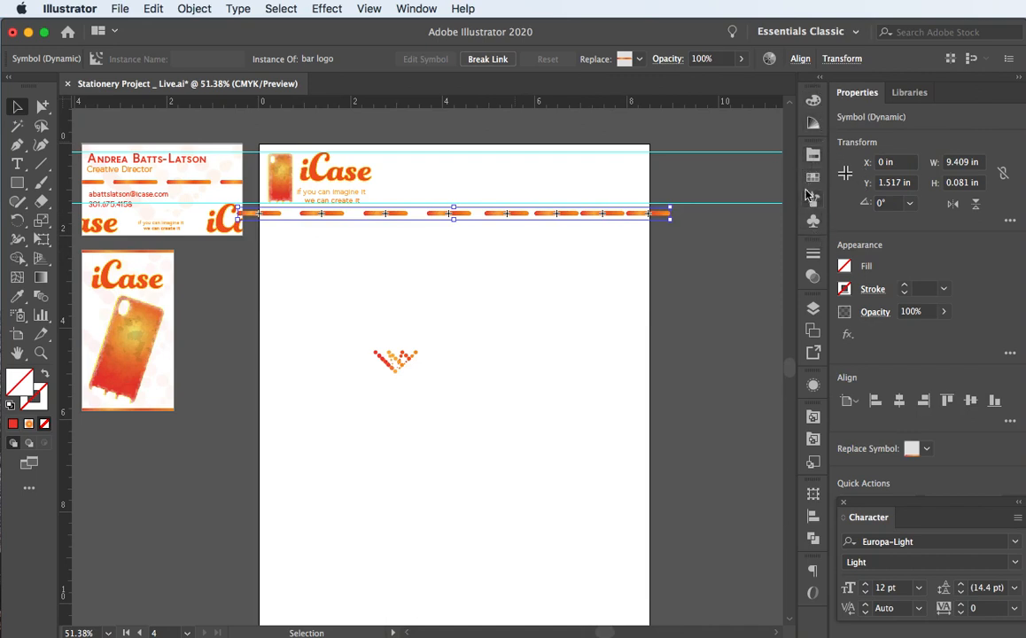
# - Distribute the eight bars evenly by their horizontal centres, aligned to the selection instead of the artboard
pyautogui.click(813, 515)
pyautogui.click(753, 571)
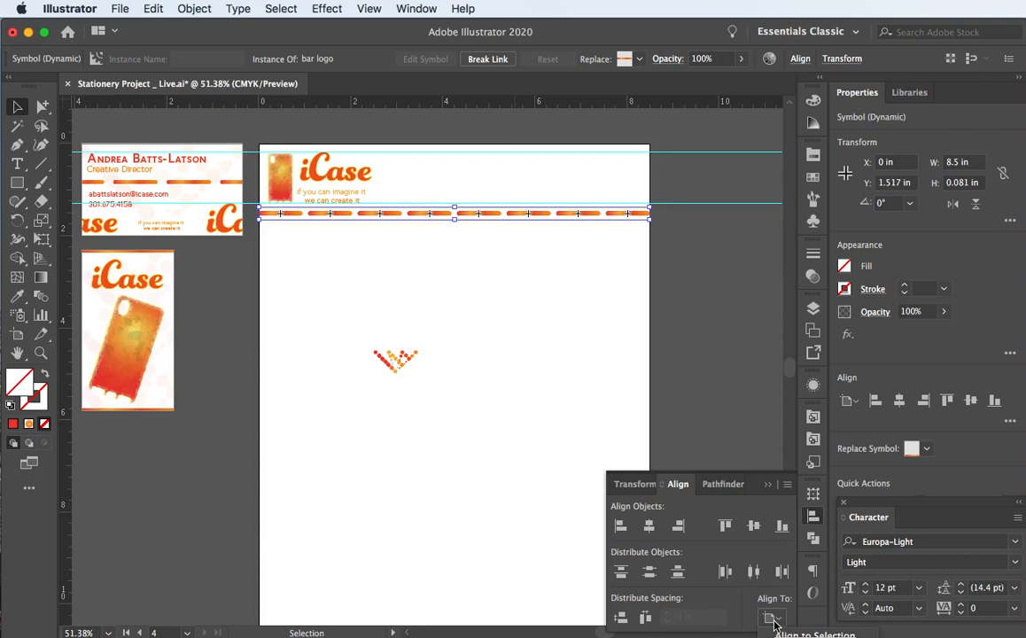
pyautogui.press('super+z')
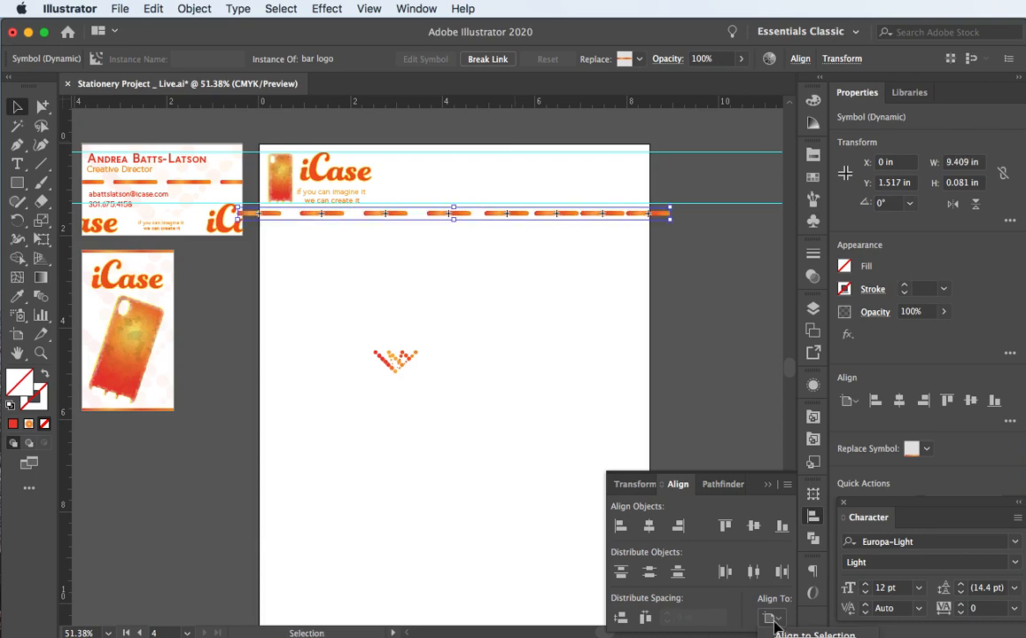
pyautogui.click(813, 634)
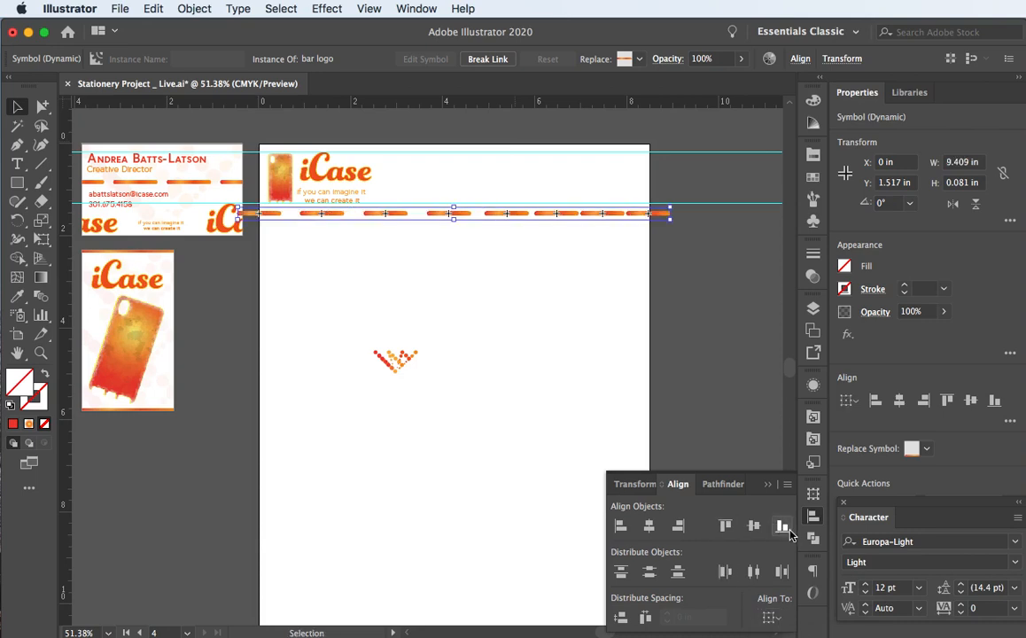
pyautogui.click(753, 572)
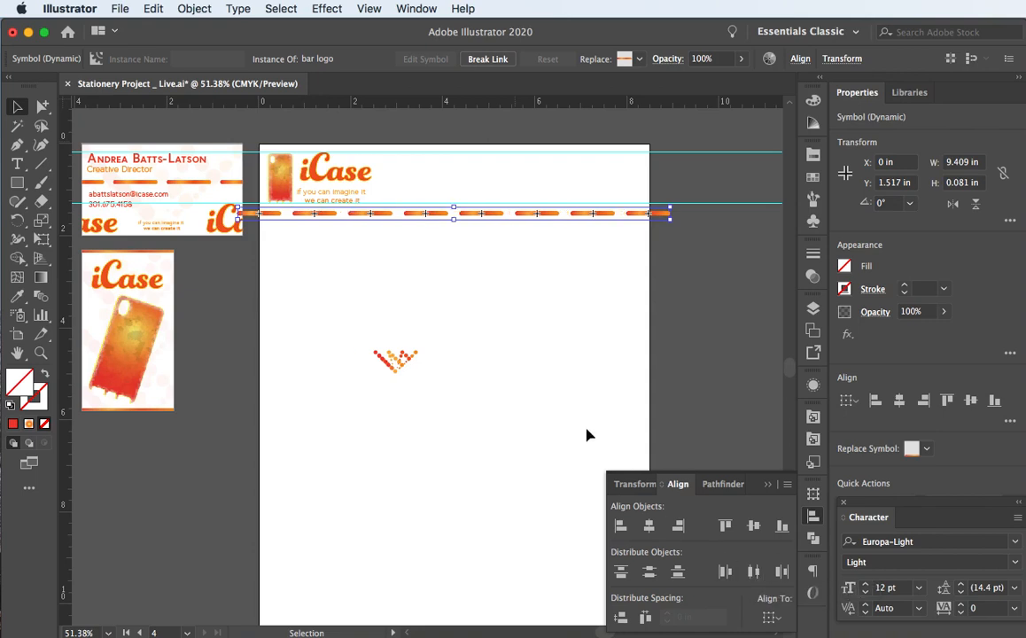
pyautogui.click(564, 406)
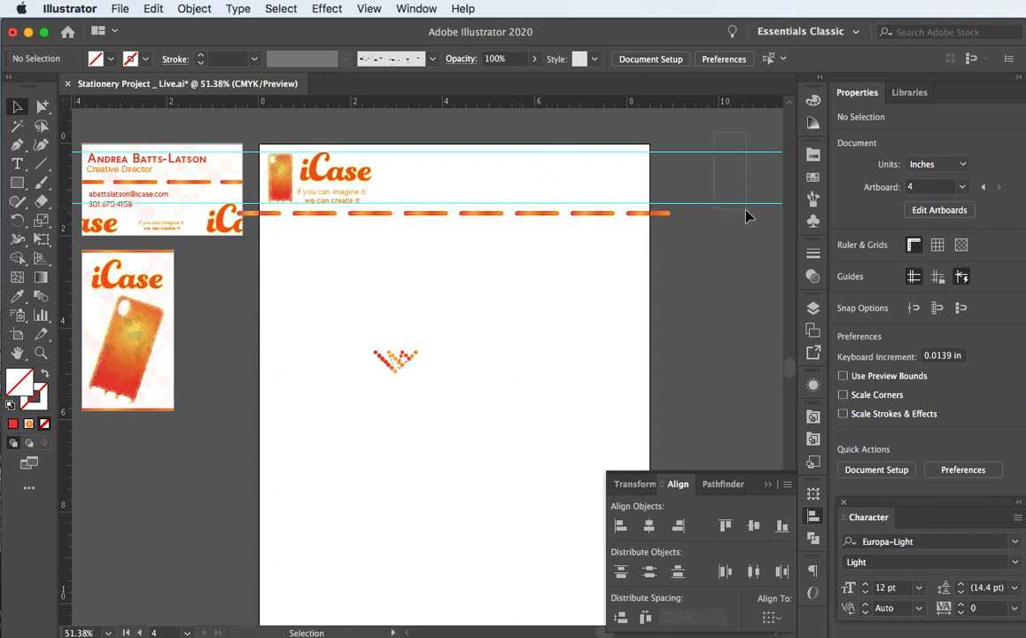
pyautogui.moveTo(746, 215); pyautogui.dragTo(744, 216)
pyautogui.press('Delete')
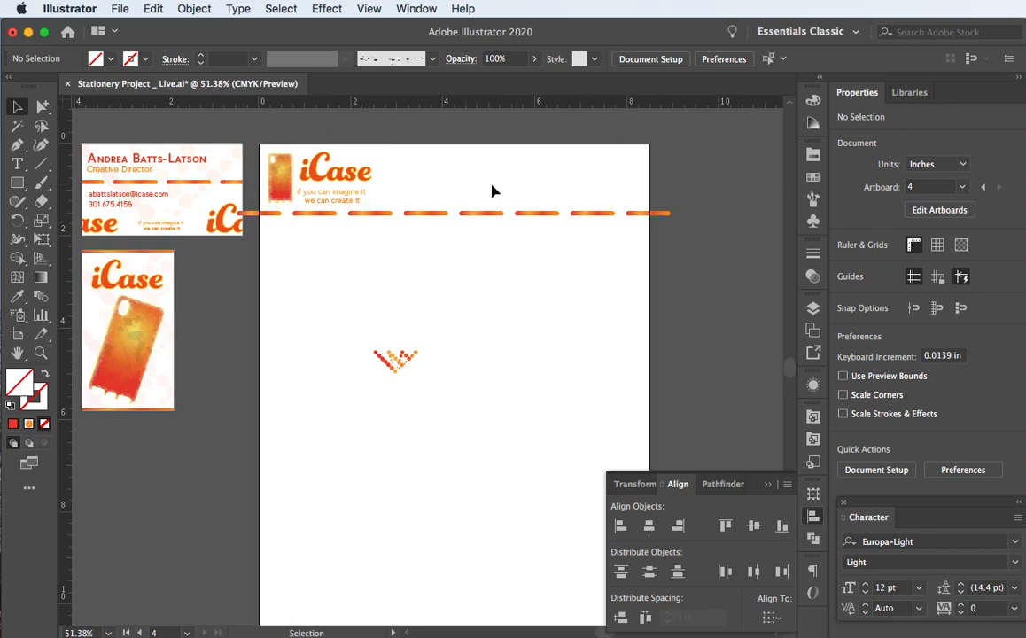
pyautogui.click(391, 363)
pyautogui.moveTo(387, 370); pyautogui.dragTo(606, 168)
pyautogui.click(605, 175)
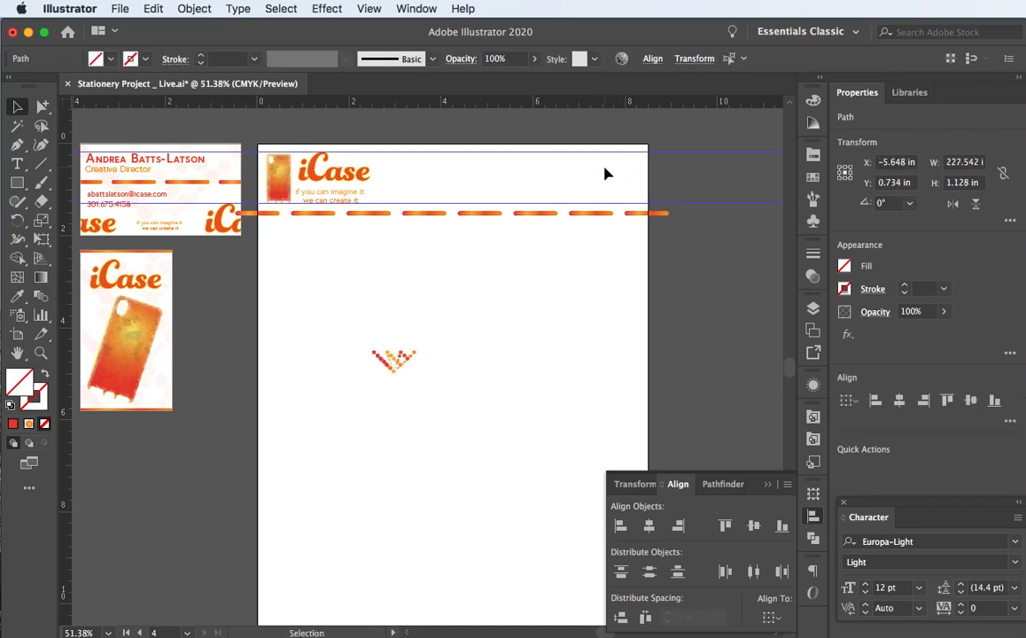
# - Place the dotted accent in the letterhead's upper right corner, enlarged to fit between the two guides, and delete both guides
pyautogui.moveTo(395, 369); pyautogui.dragTo(547, 222)
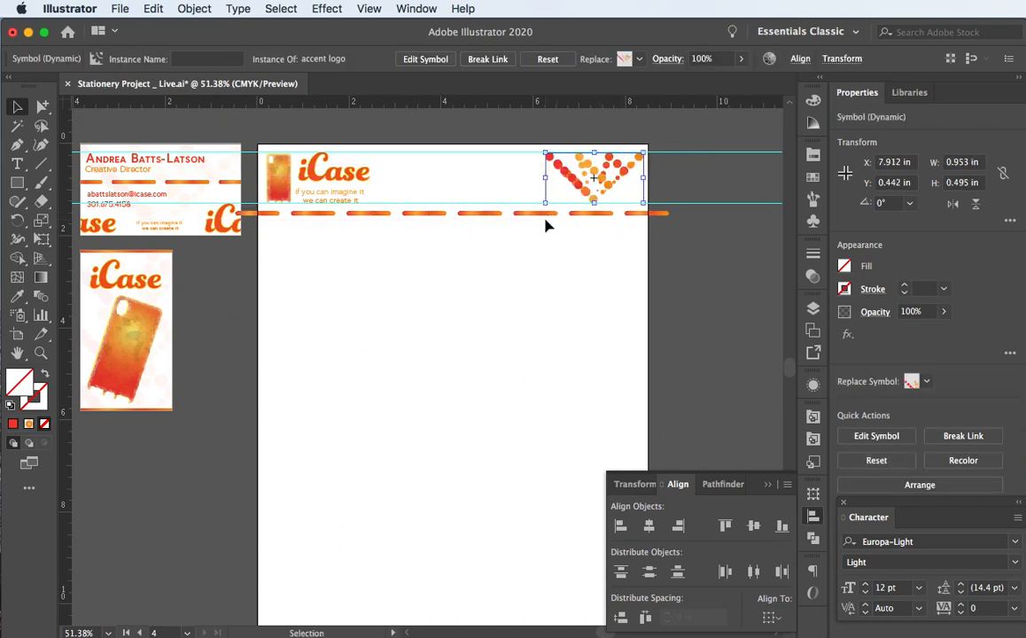
pyautogui.click(499, 266)
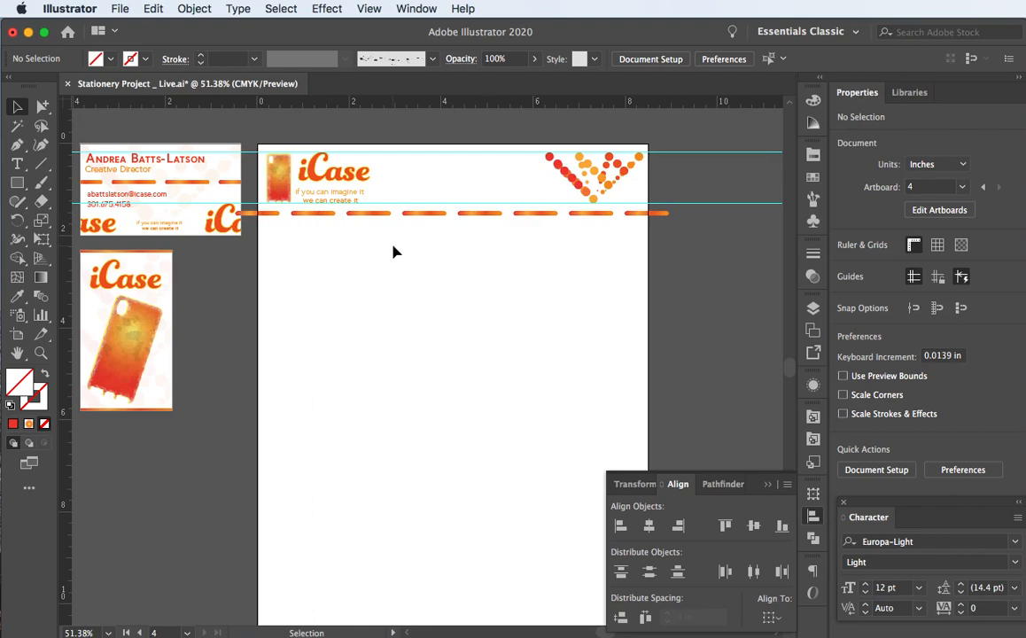
pyautogui.moveTo(754, 209); pyautogui.dragTo(755, 215)
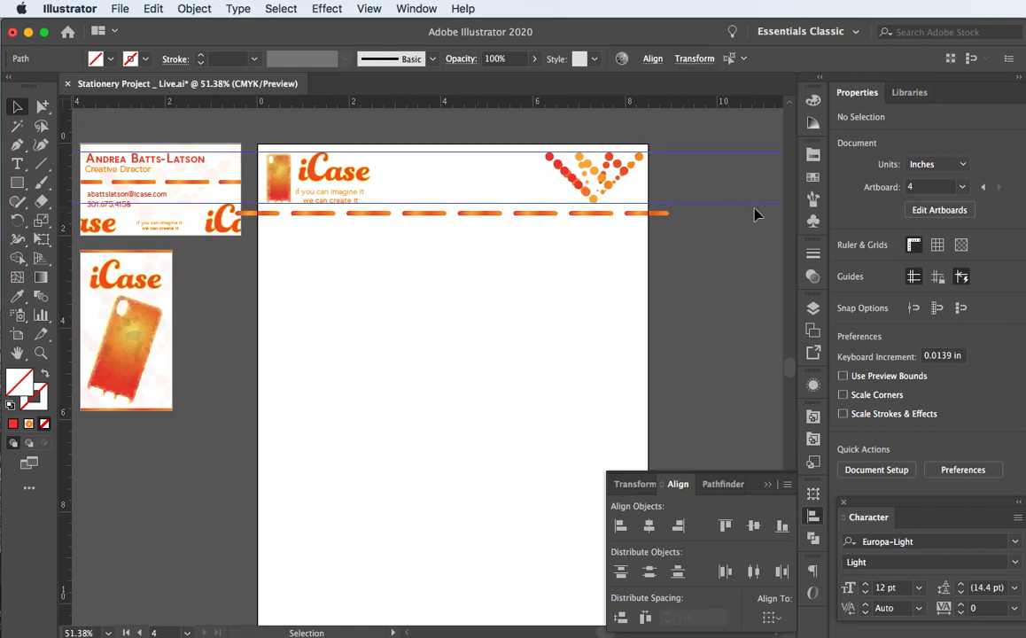
pyautogui.press('Delete')
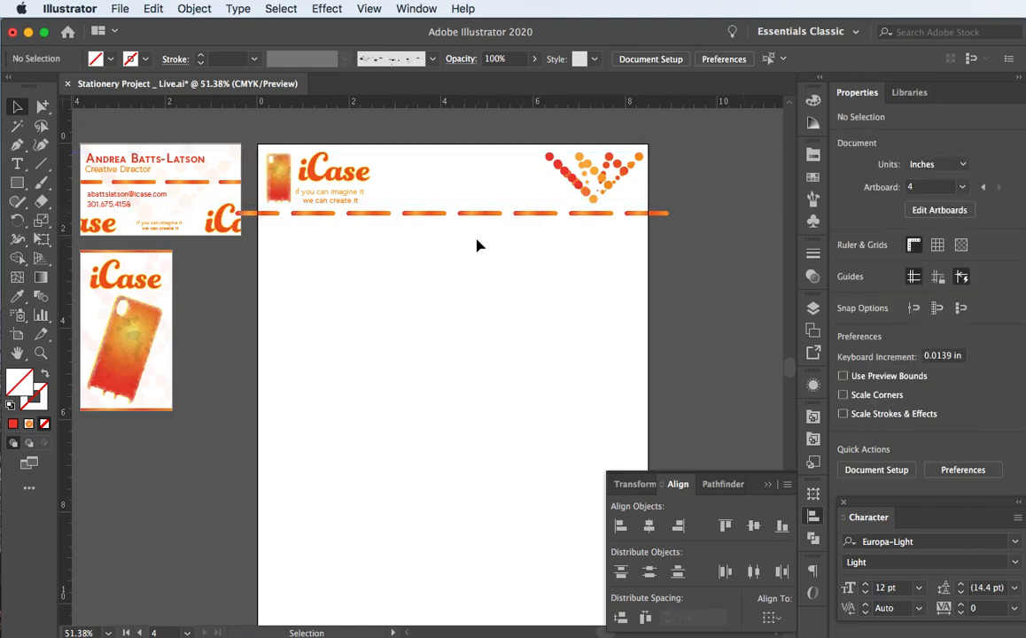
# - Group the eight bars below the header into one object
pyautogui.hscroll(-5, 470, 237)
pyautogui.hscroll(6, 476, 246)
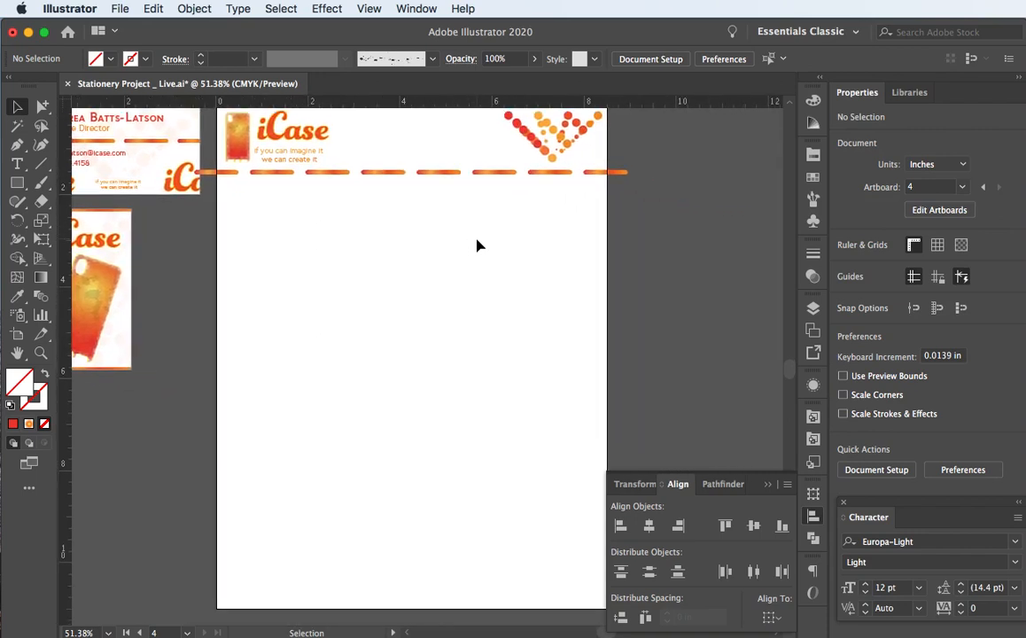
pyautogui.hscroll(-2, 477, 245)
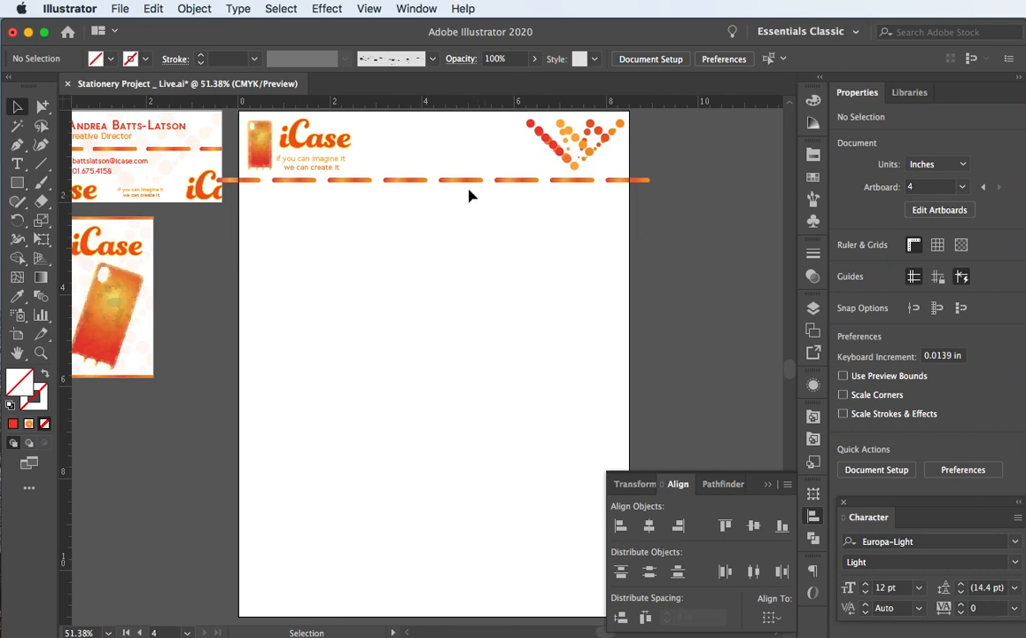
pyautogui.moveTo(635, 199); pyautogui.dragTo(232, 179)
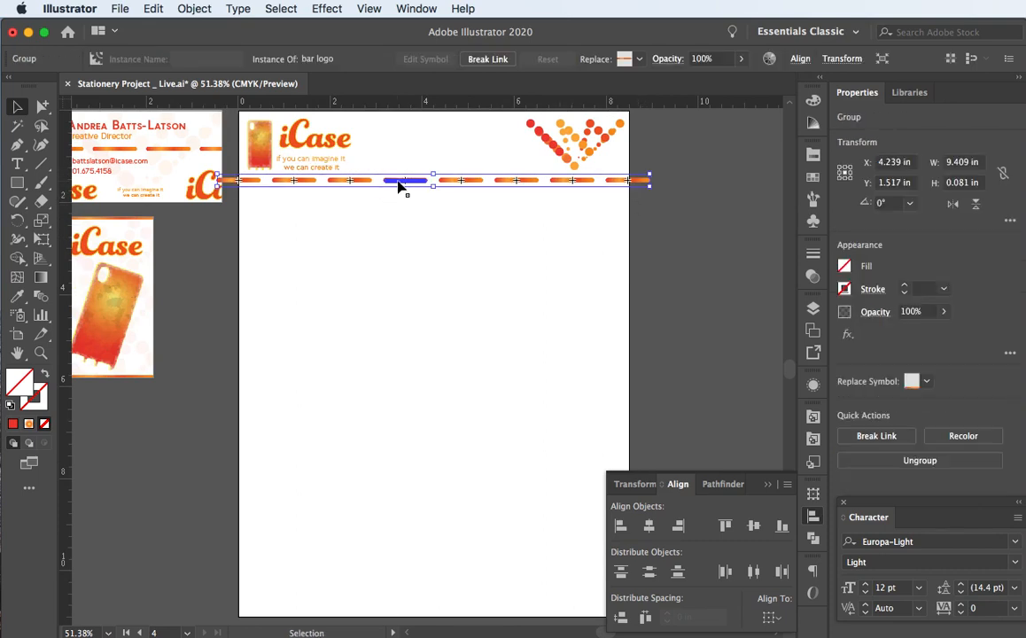
# - Copy the bar group straight down onto the letterhead's bottom edge, at Y 11 in
pyautogui.moveTo(398, 184); pyautogui.dragTo(380, 618)
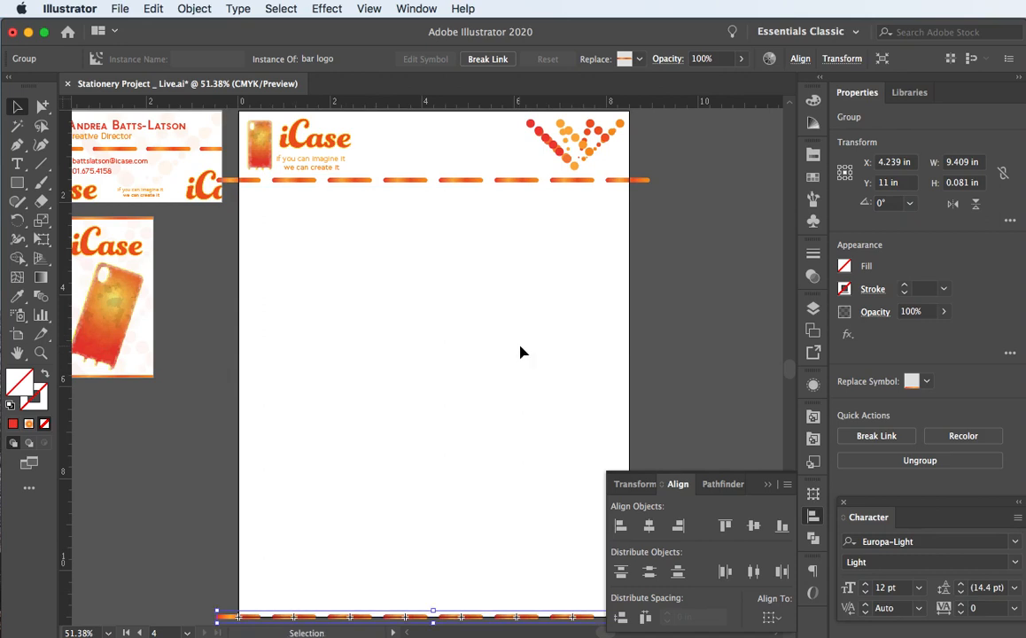
pyautogui.click(514, 308)
pyautogui.click(765, 485)
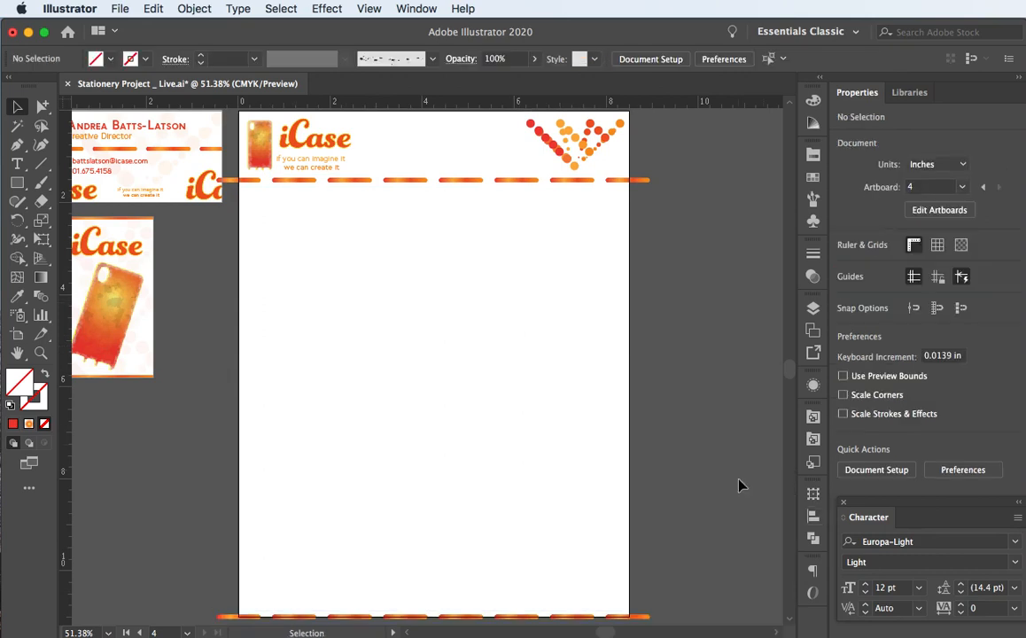
pyautogui.scroll(-3, 589, 326)
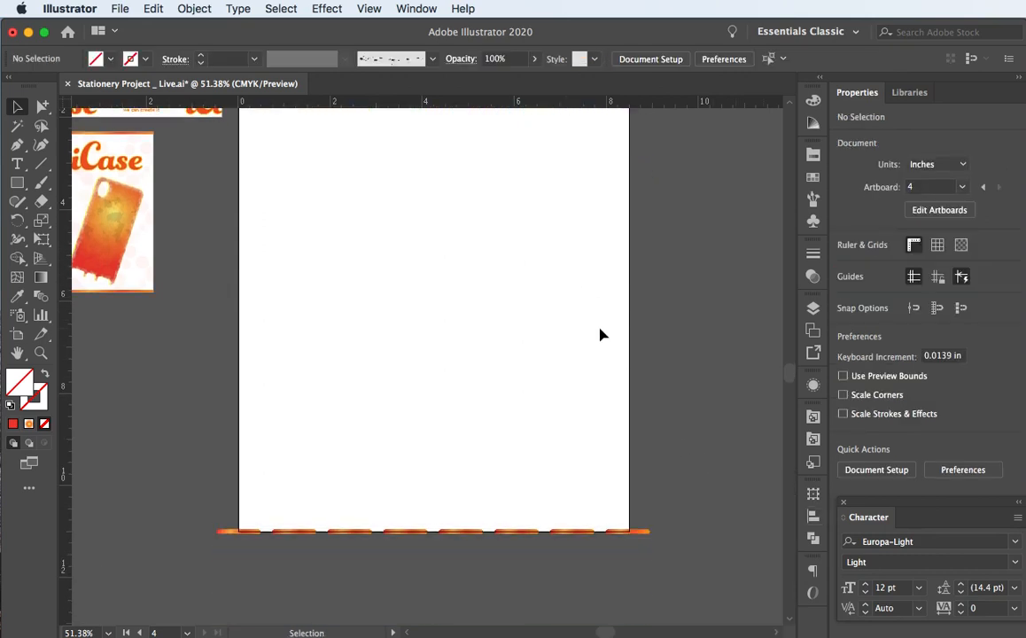
# - Draw an 8.5 by 9.634 in rectangle across the letterhead, from just above the header's bar row to the bottom edge
pyautogui.scroll(1, 611, 340)
pyautogui.keyDown('alt'); pyautogui.scroll(-2, 614, 339); pyautogui.keyUp('alt')
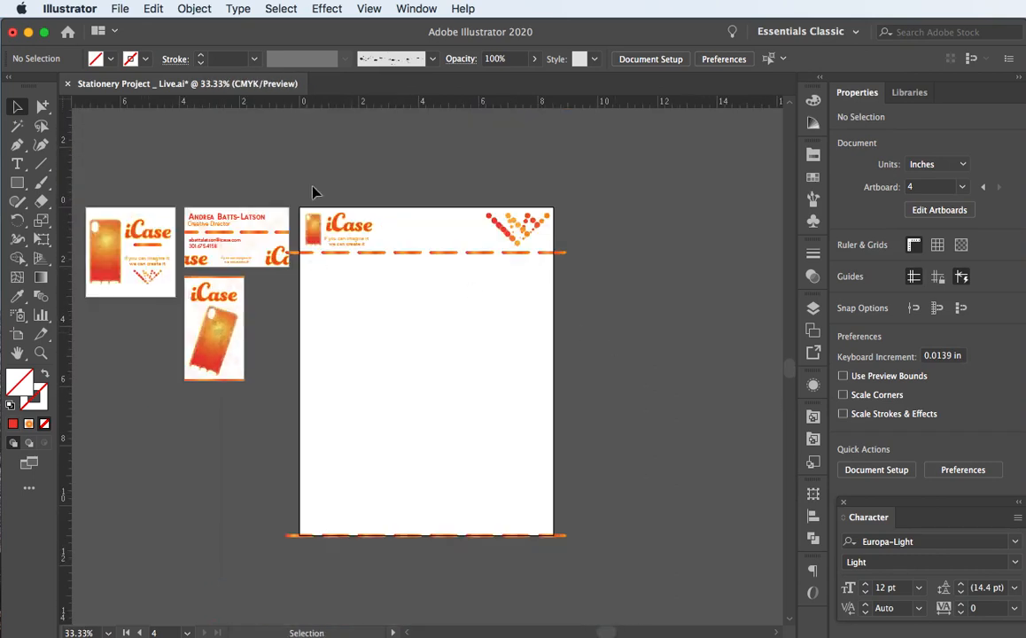
pyautogui.click(17, 183)
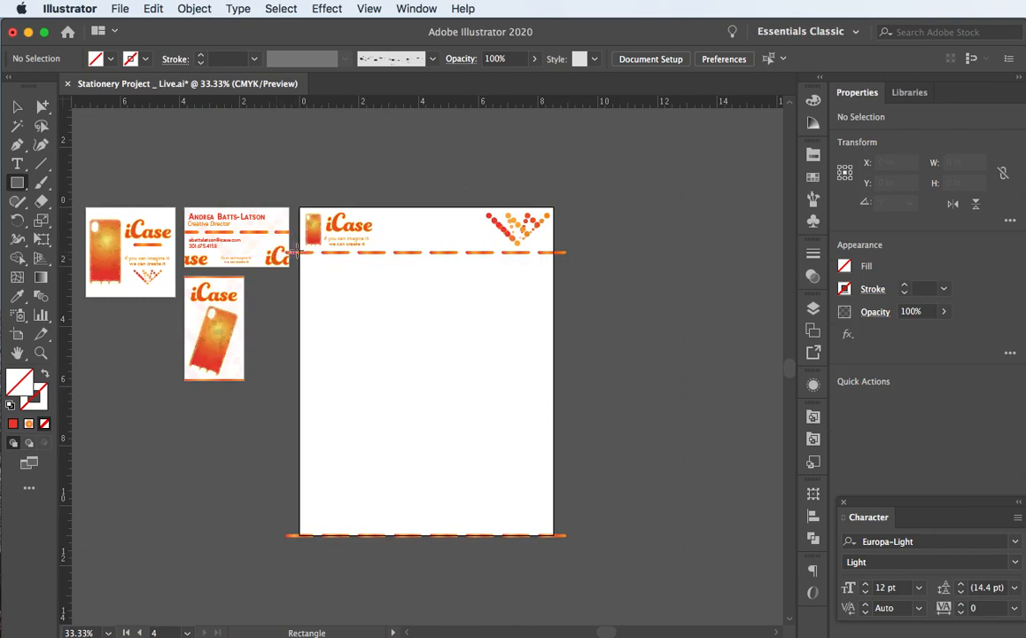
pyautogui.moveTo(298, 250); pyautogui.dragTo(555, 536)
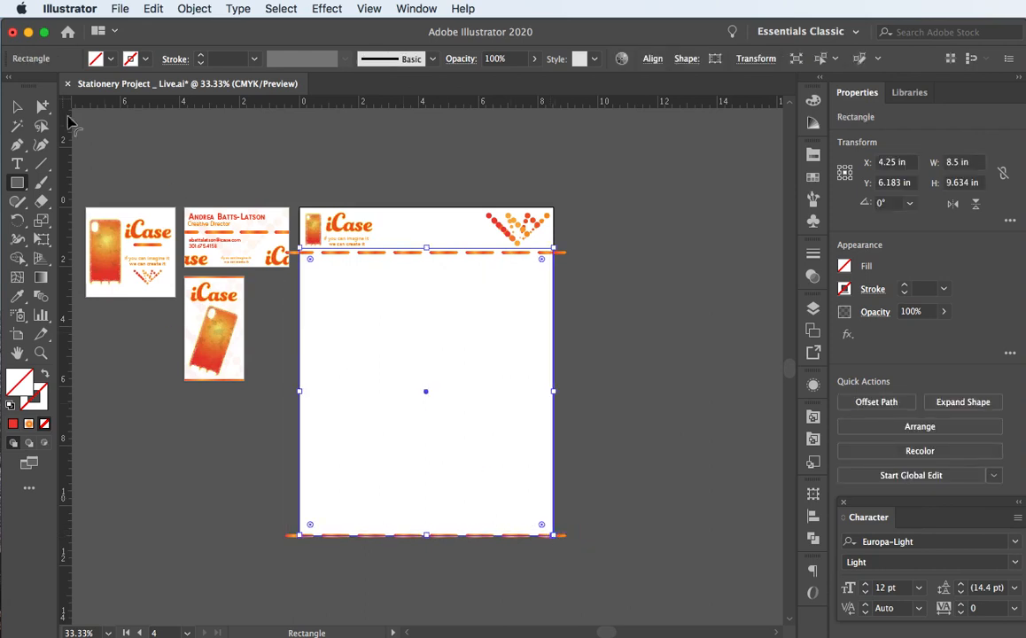
pyautogui.click(15, 107)
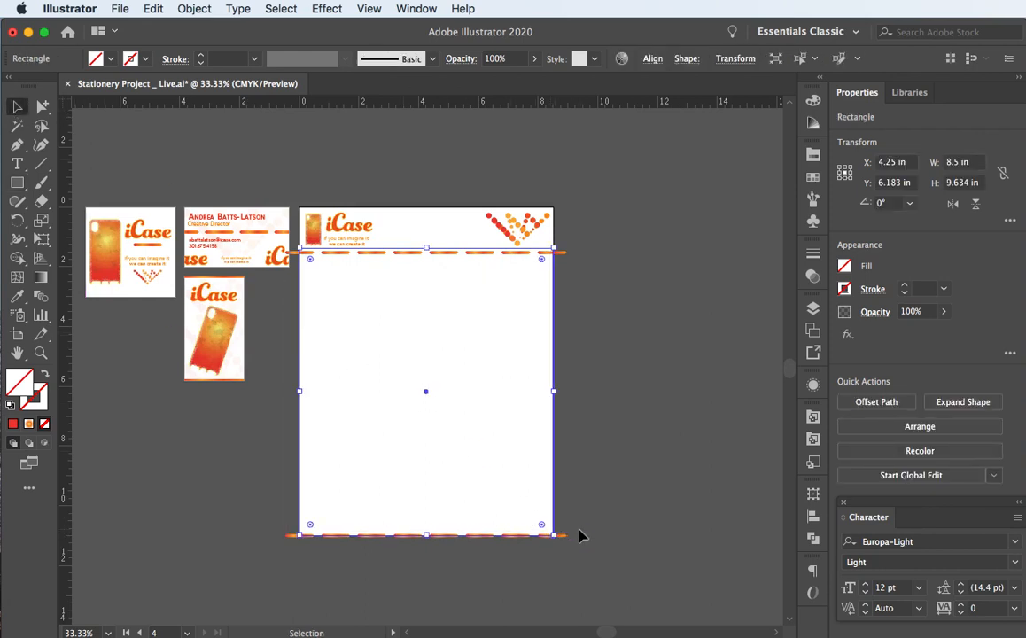
pyautogui.moveTo(580, 547); pyautogui.dragTo(299, 254)
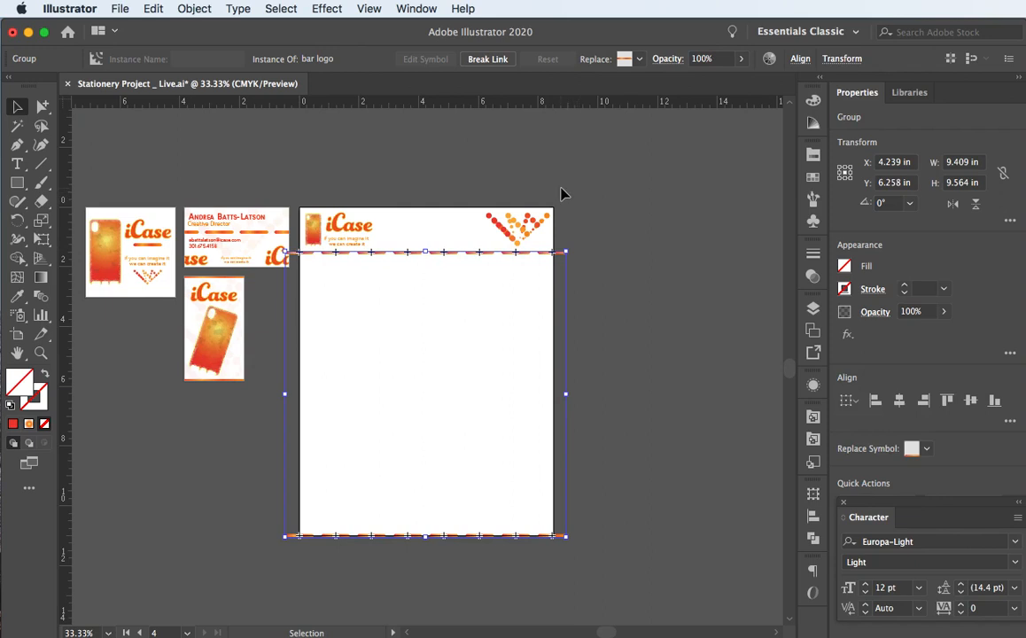
pyautogui.press('a')
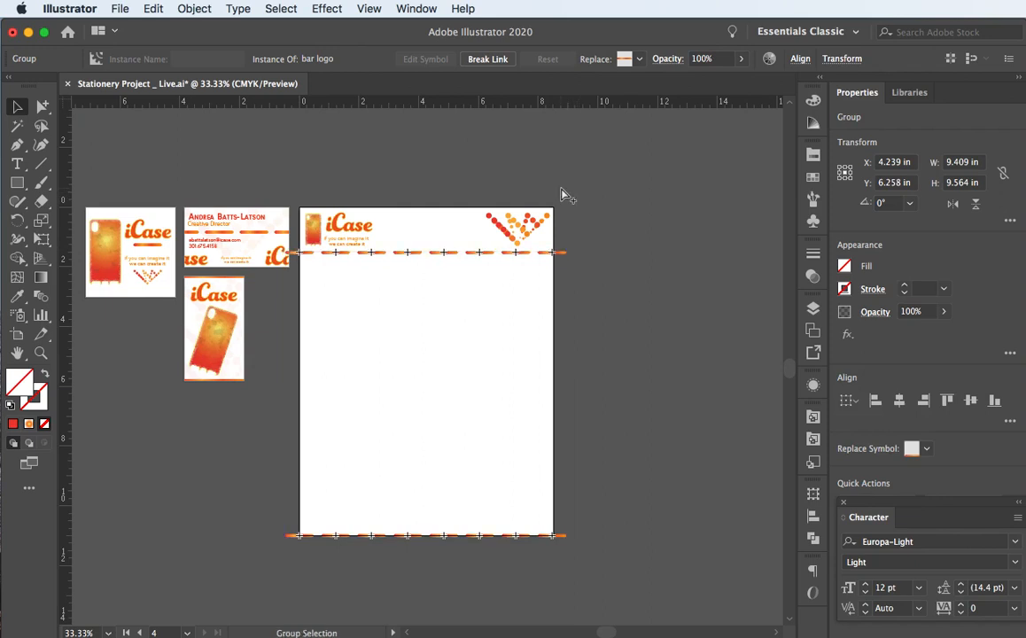
pyautogui.press('v')
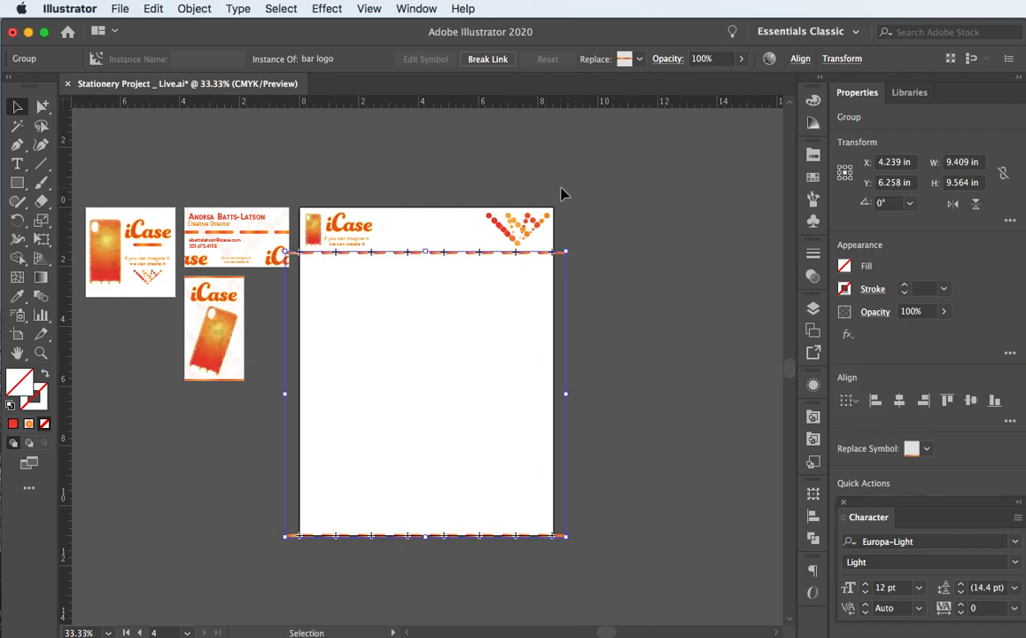
pyautogui.press('a')
pyautogui.press('v')
pyautogui.click(673, 243)
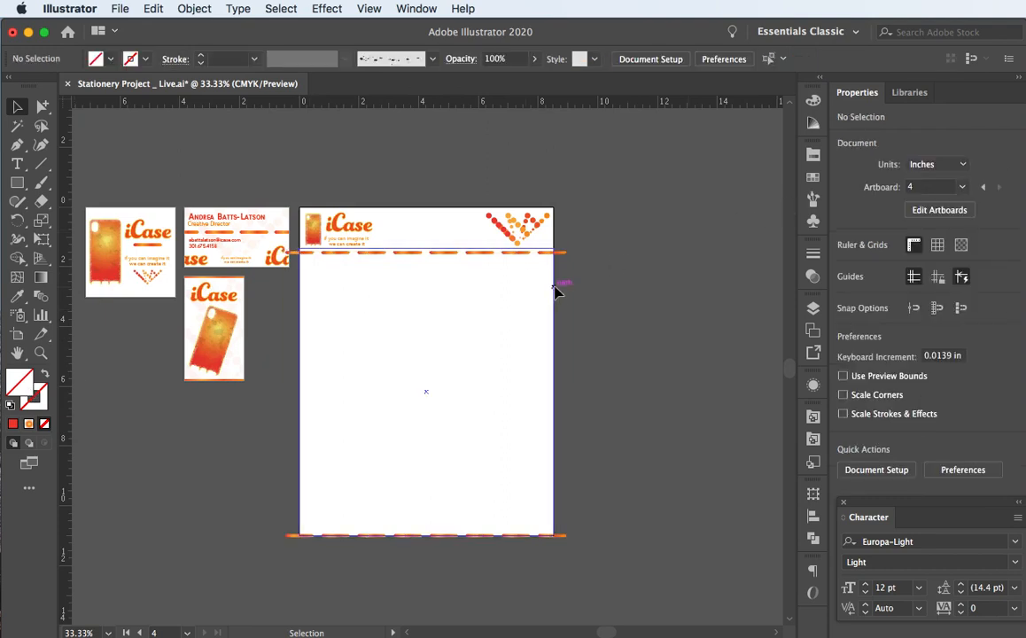
# - Give the body rectangle the default fill and stroke, and use it as a clipping mask for both bar rows
pyautogui.click(553, 291)
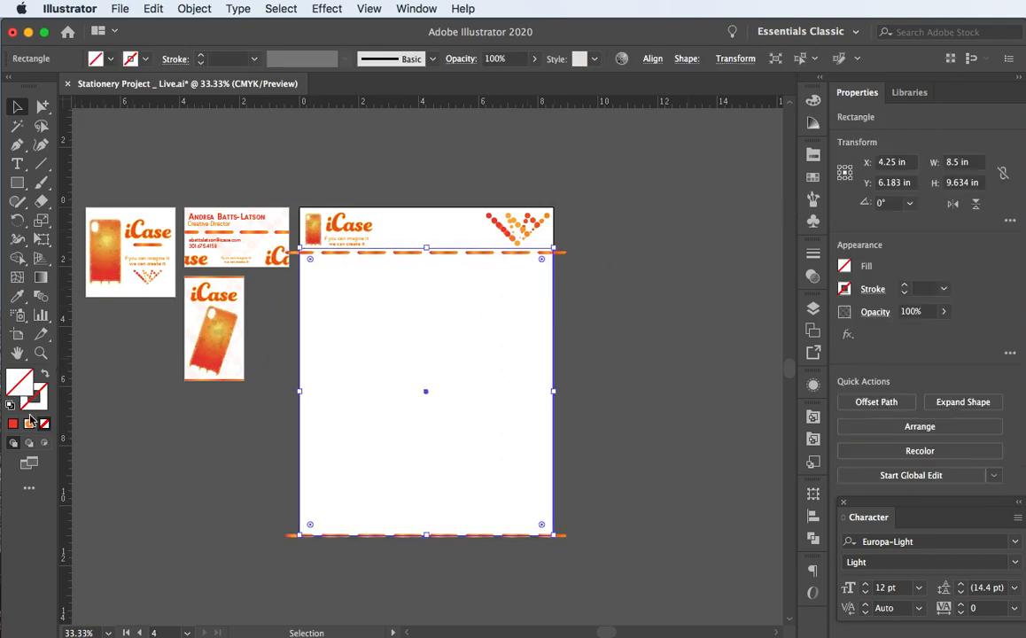
pyautogui.press('d')
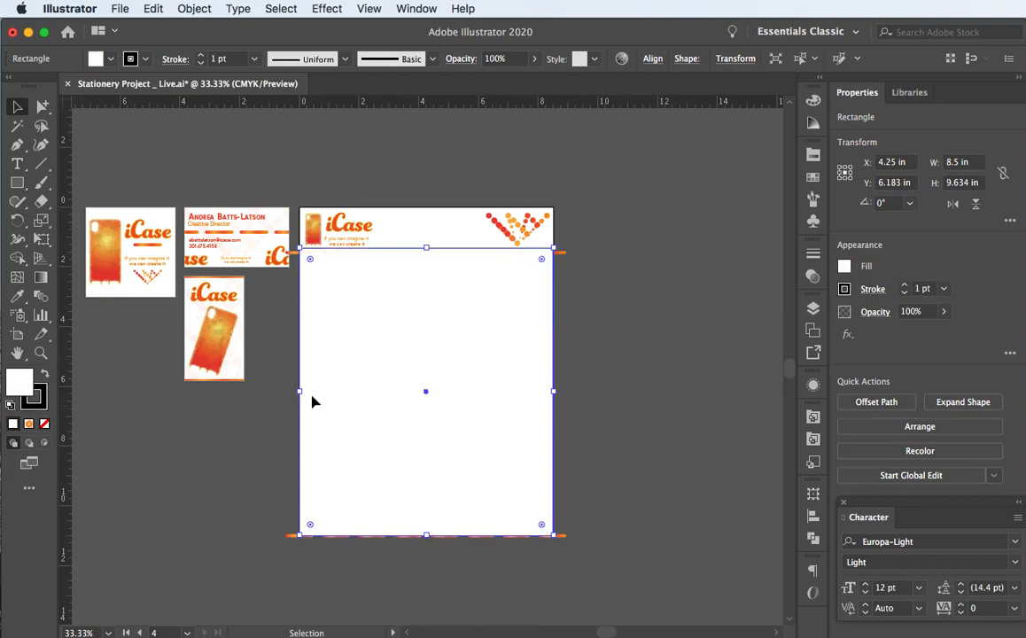
pyautogui.moveTo(559, 559); pyautogui.dragTo(297, 254)
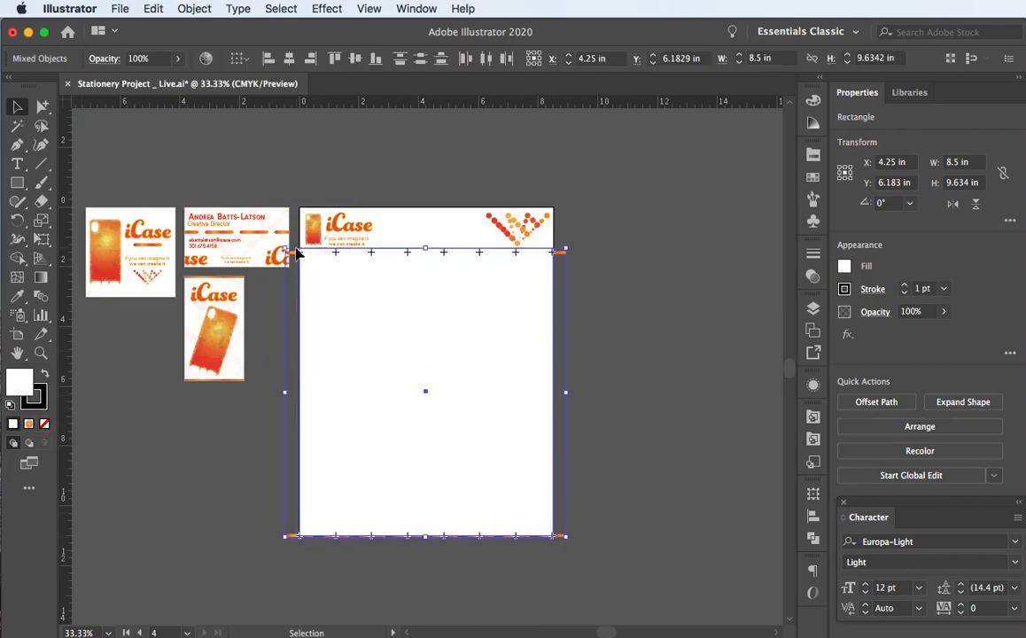
pyautogui.press('super+7')
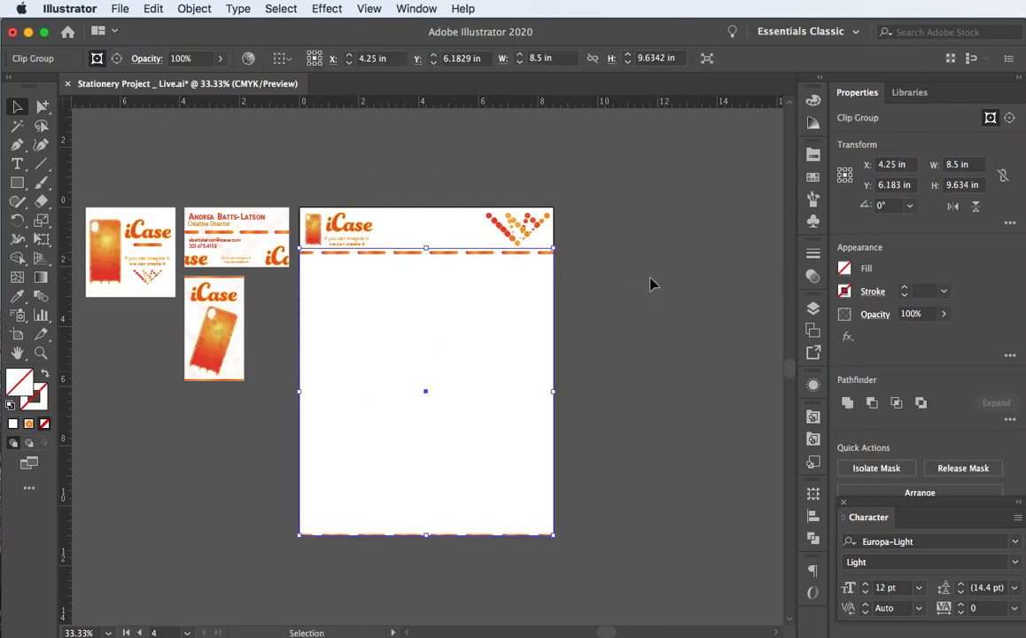
pyautogui.click(588, 255)
# - Expand the Letterhead layer, its clip group and the second bar group to examine the objects inside
pyautogui.hscroll(-4, 428, 346)
pyautogui.scroll(-3, 428, 345)
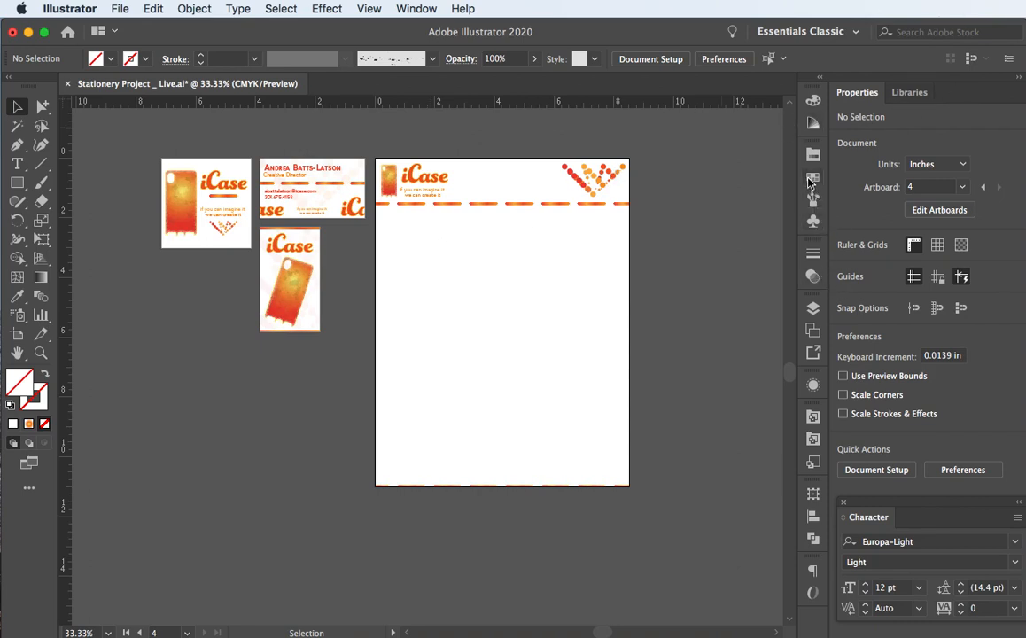
pyautogui.click(813, 308)
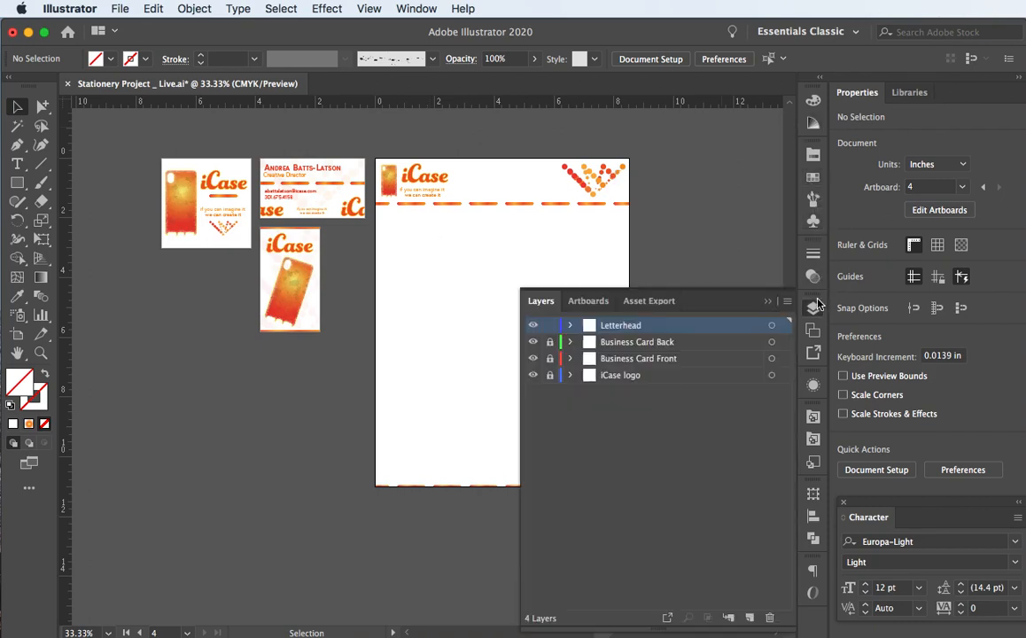
pyautogui.click(570, 325)
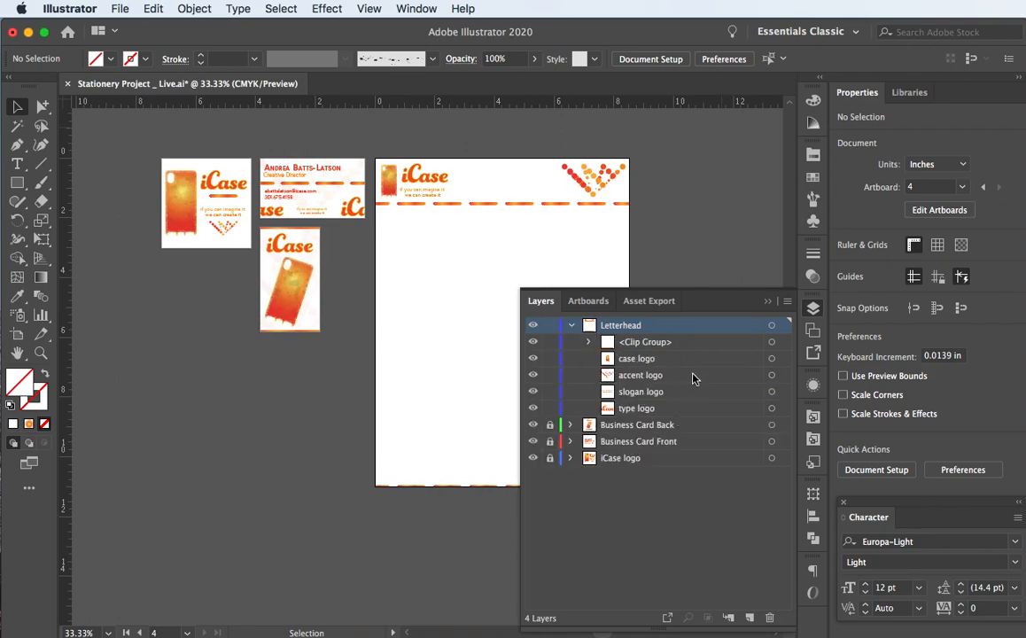
pyautogui.click(588, 342)
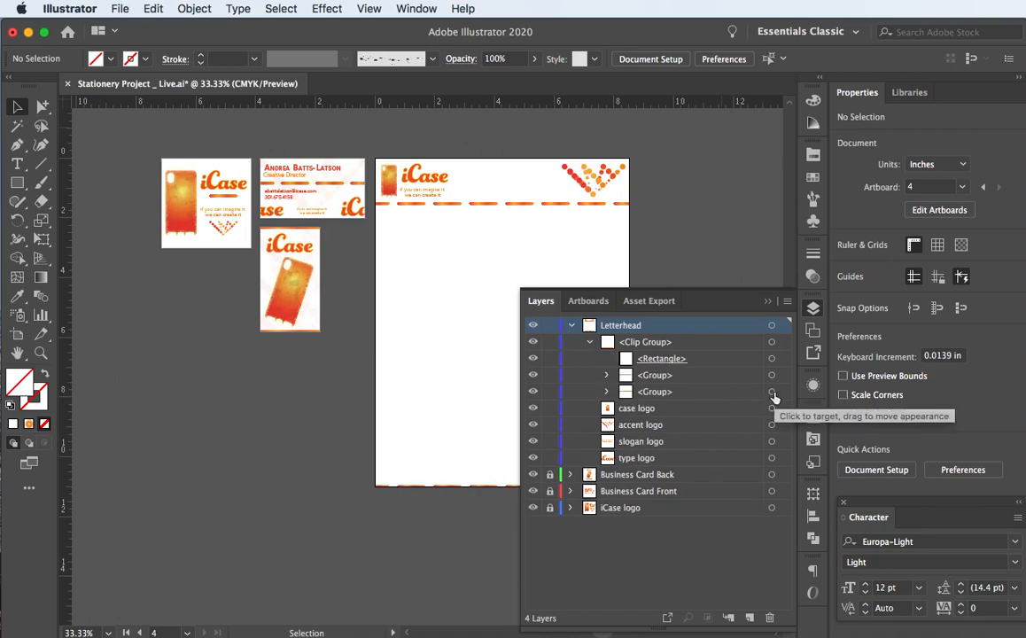
pyautogui.click(607, 393)
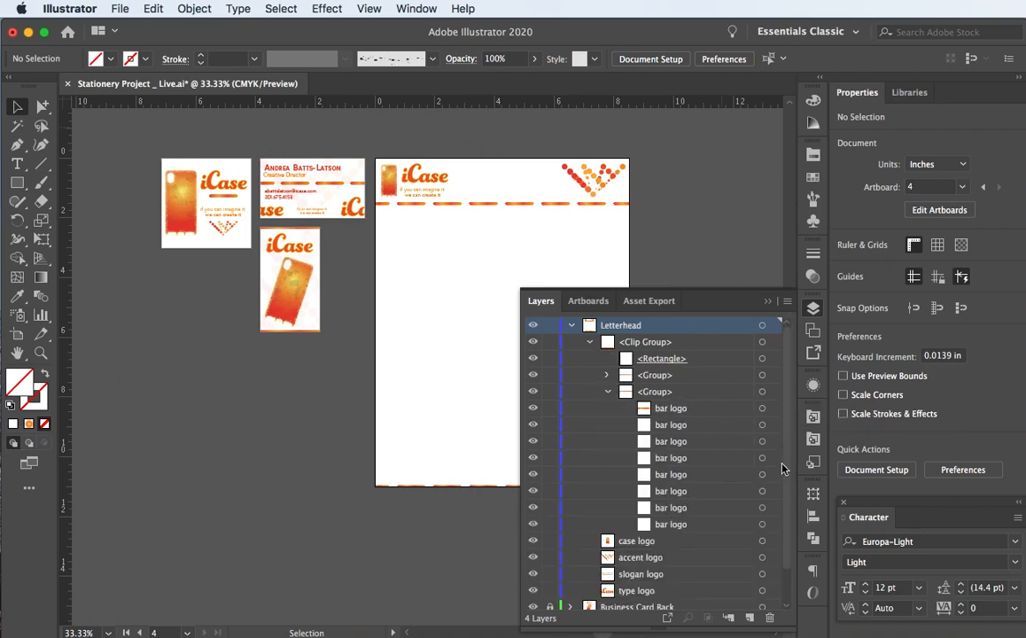
# - Target several bar logo symbols in the expanded group one by one to see which bar each entry represents
pyautogui.click(762, 524)
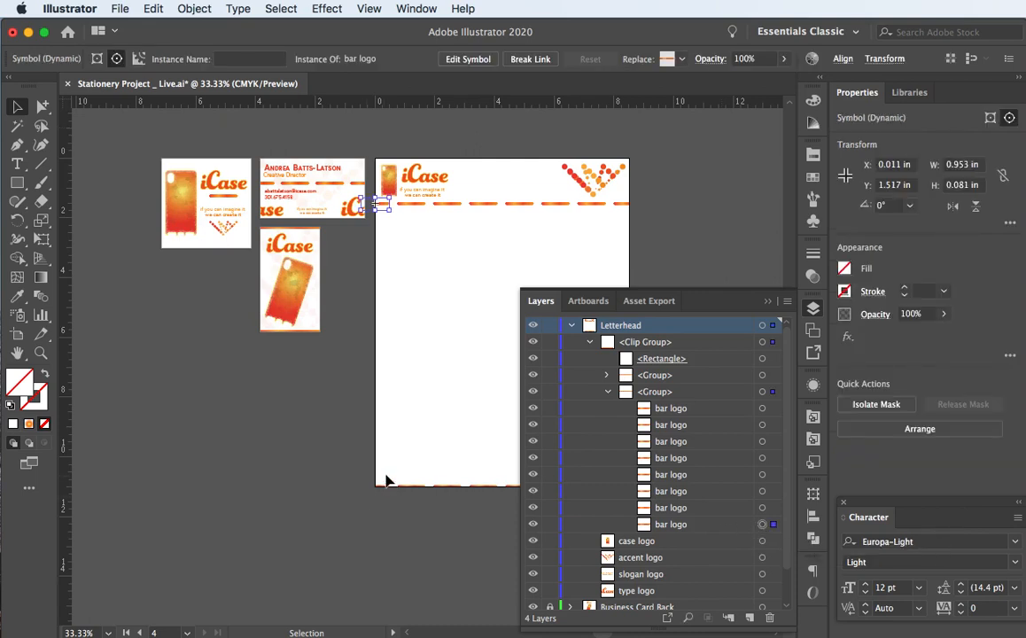
pyautogui.click(762, 424)
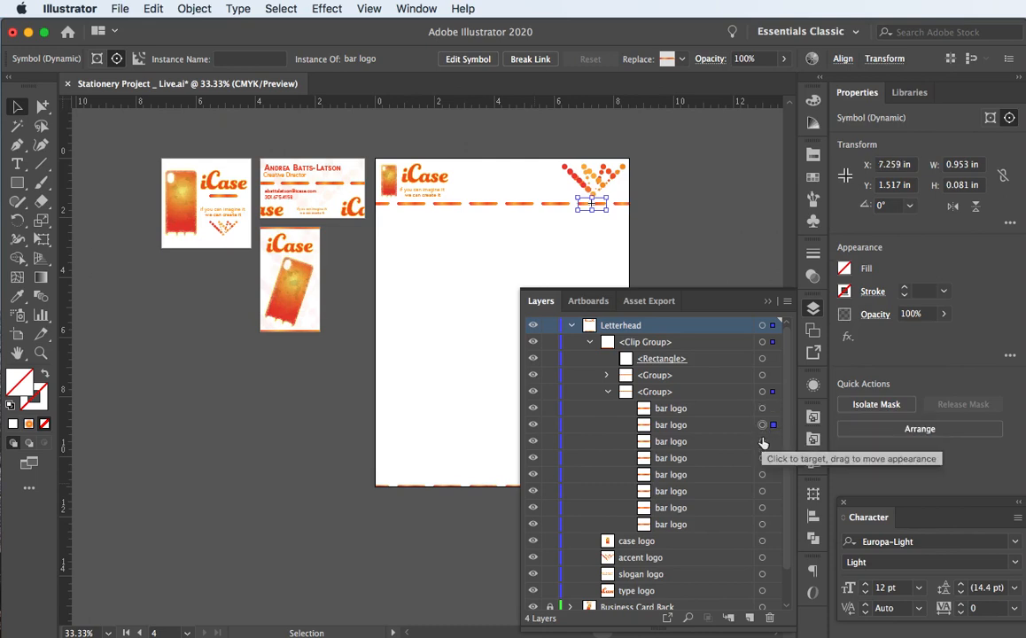
pyautogui.click(762, 457)
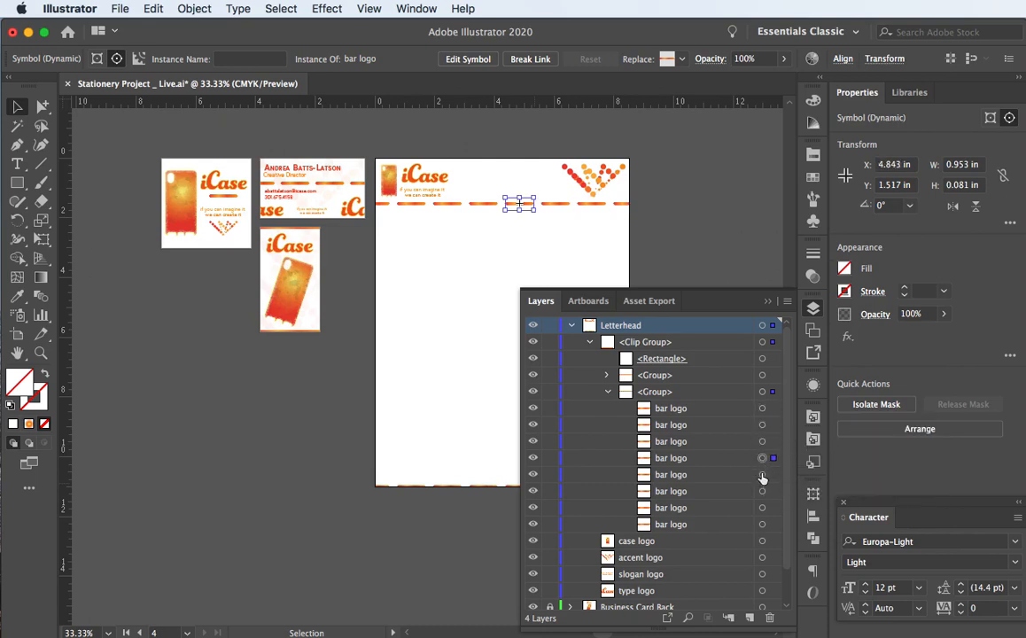
pyautogui.click(762, 491)
pyautogui.click(761, 508)
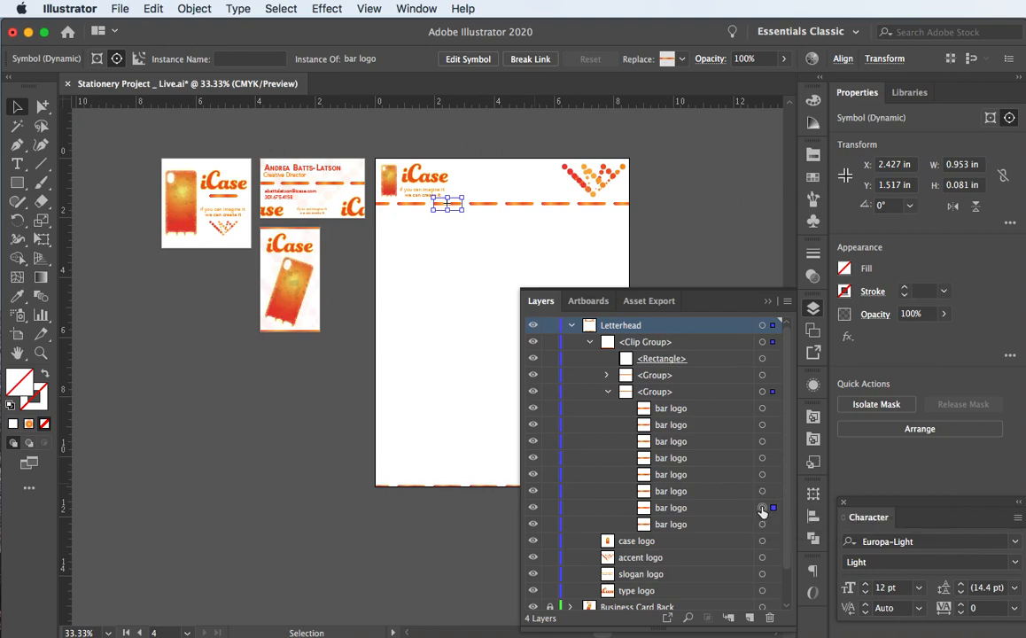
pyautogui.click(762, 525)
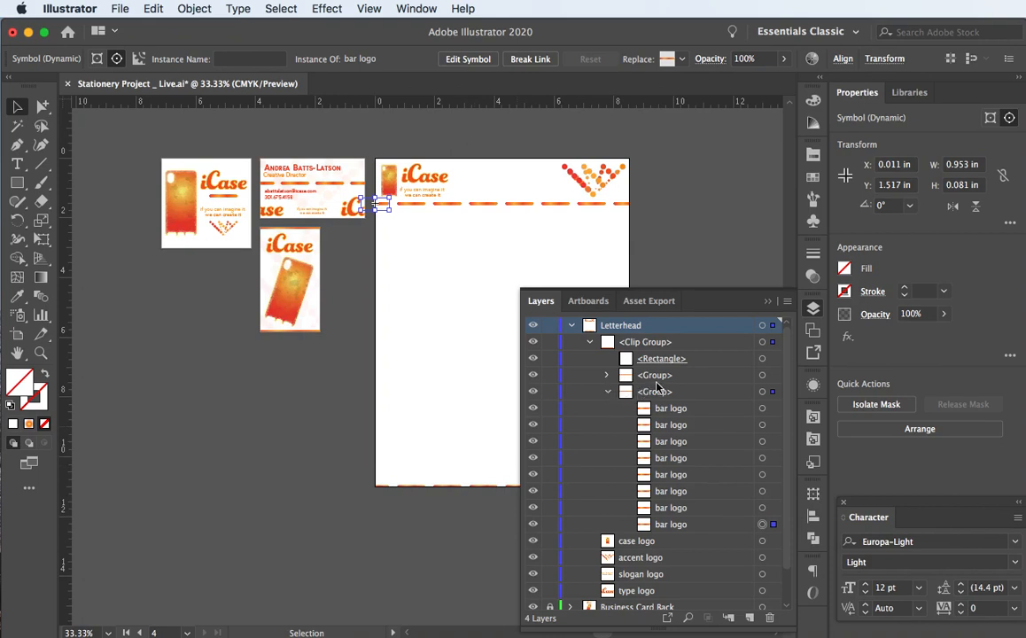
# - Move the bottom bar group out of the clip group to the top of the Letterhead layer
pyautogui.click(762, 375)
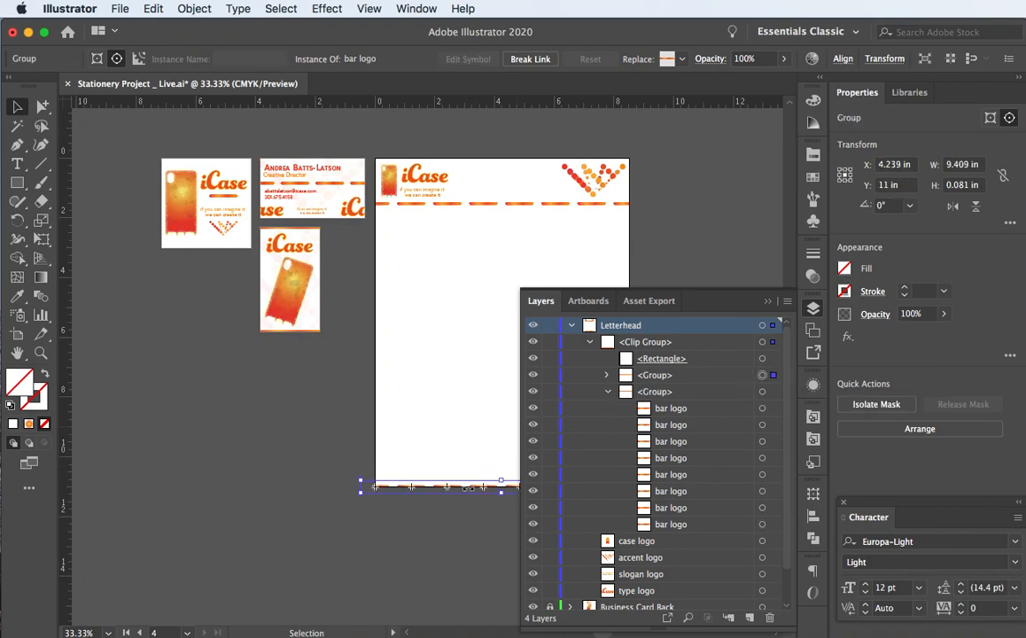
pyautogui.click(767, 300)
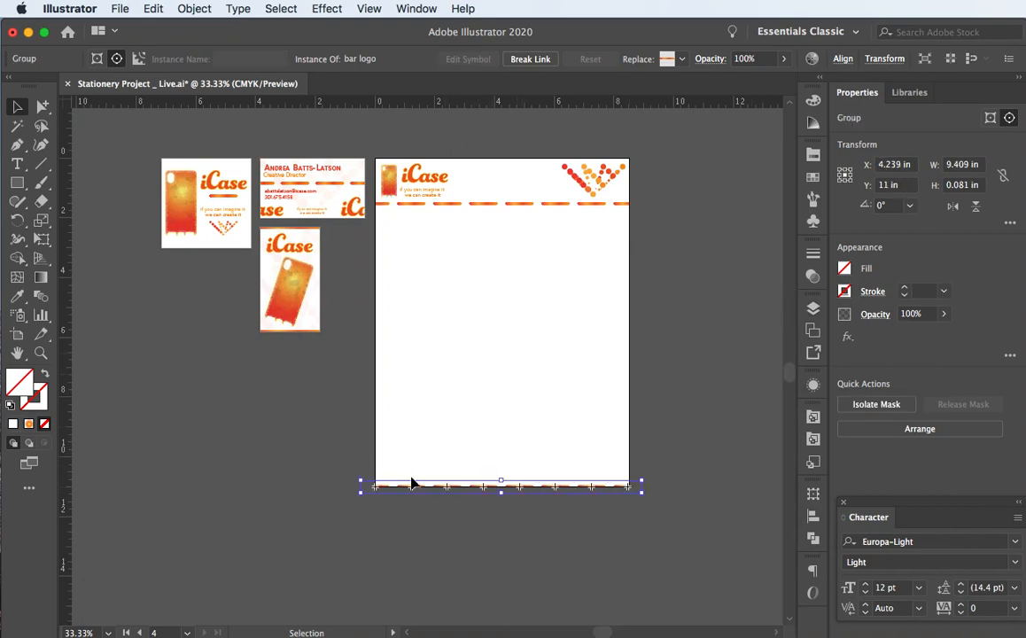
pyautogui.click(811, 311)
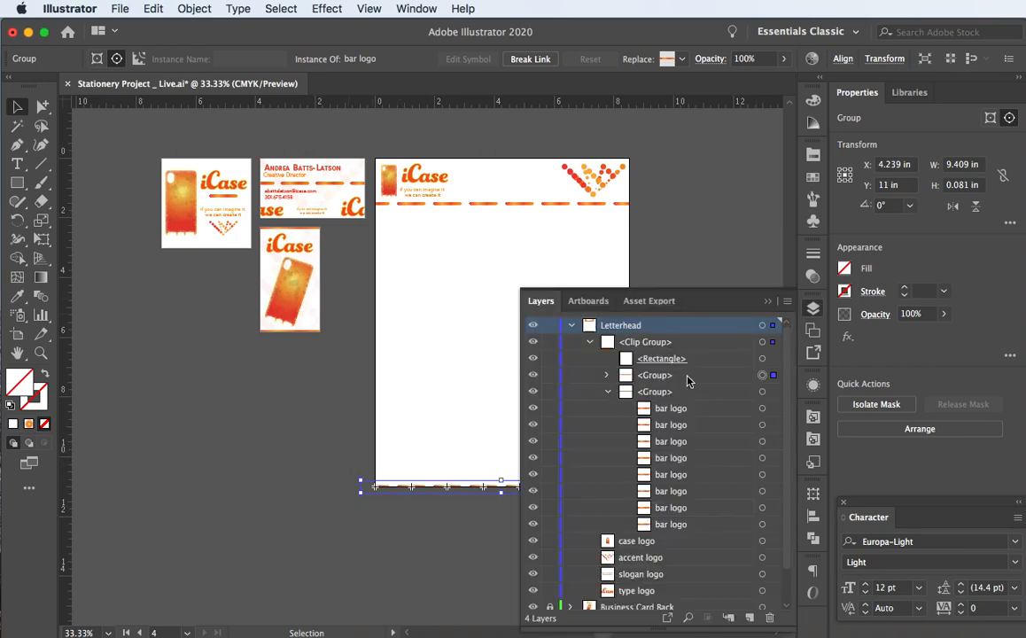
pyautogui.moveTo(688, 380); pyautogui.dragTo(690, 334)
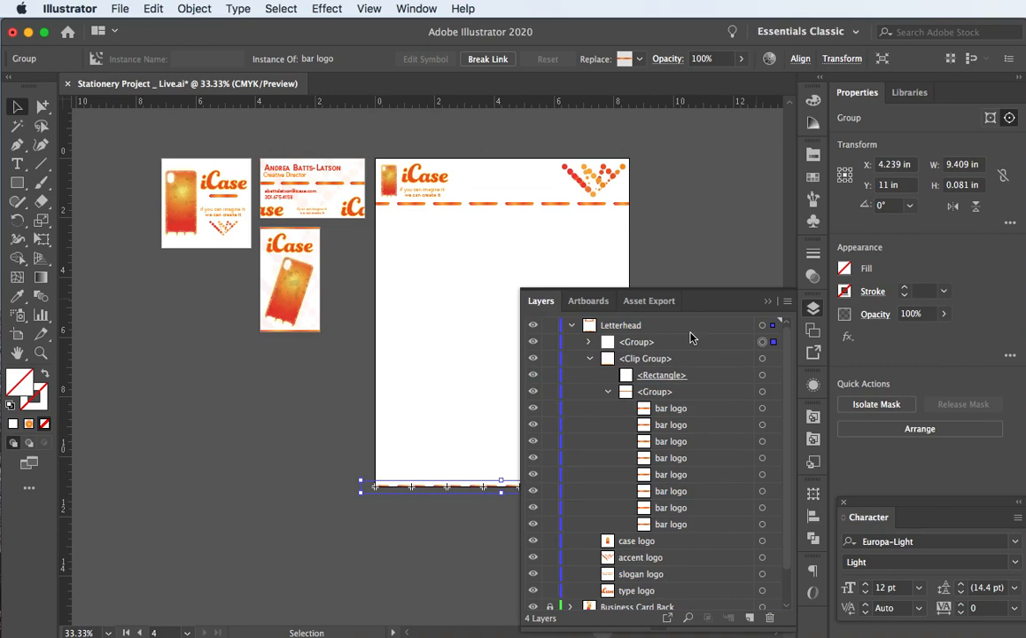
pyautogui.click(767, 301)
pyautogui.click(266, 454)
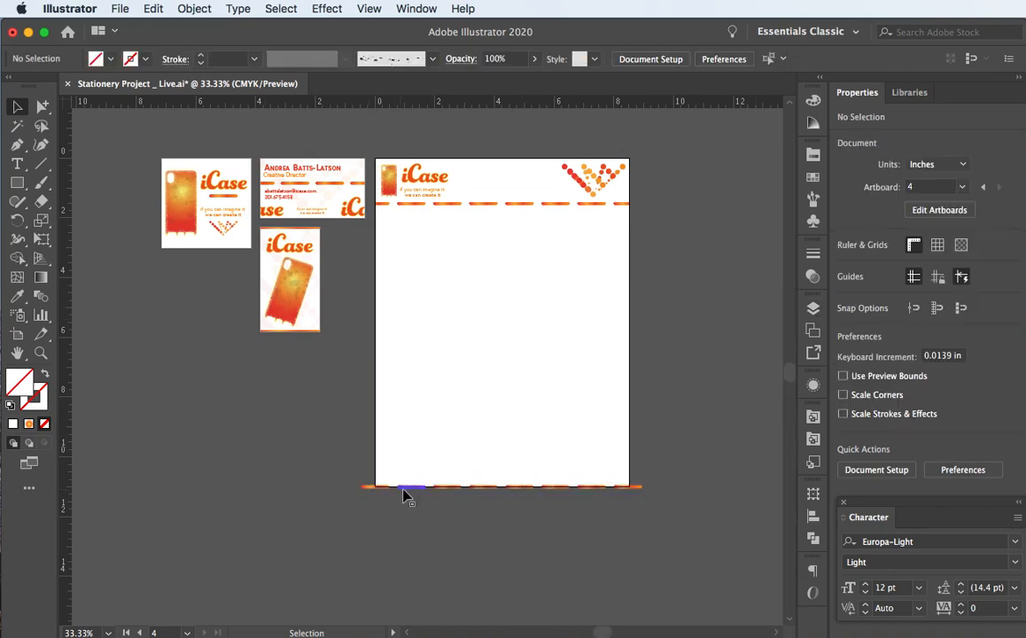
# - Ungroup the bar row on the letterhead's bottom edge into separate bar symbols
pyautogui.click(411, 489)
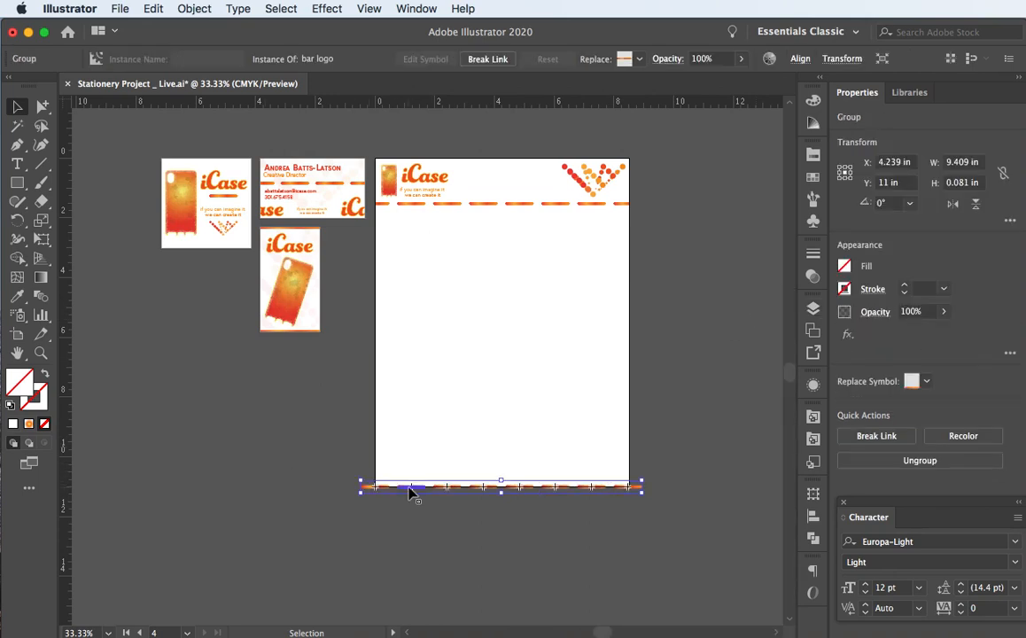
pyautogui.press('super')
pyautogui.click(153, 9)
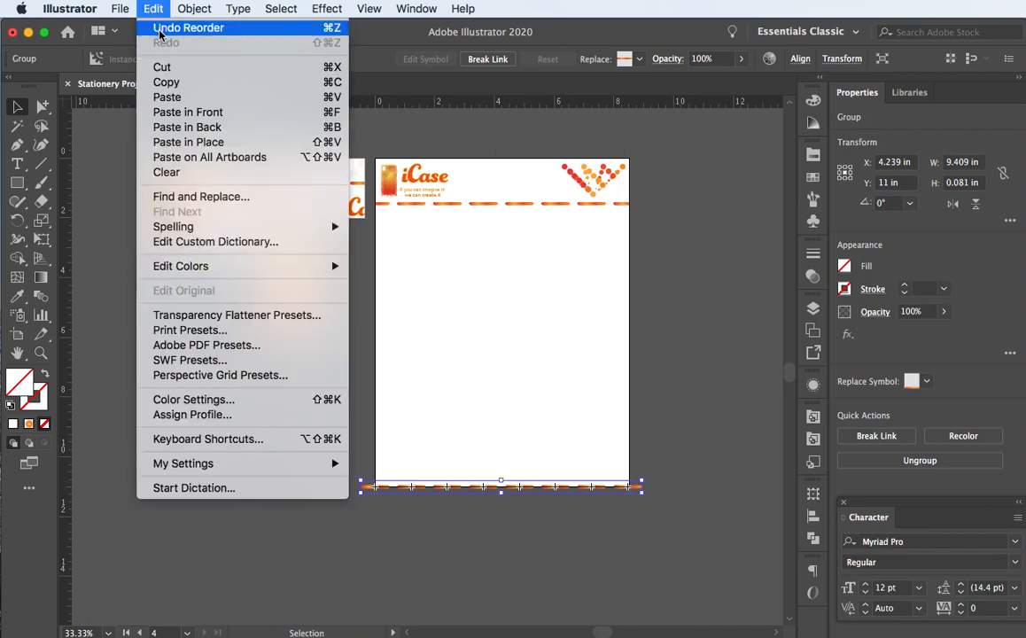
pyautogui.moveTo(190, 227)
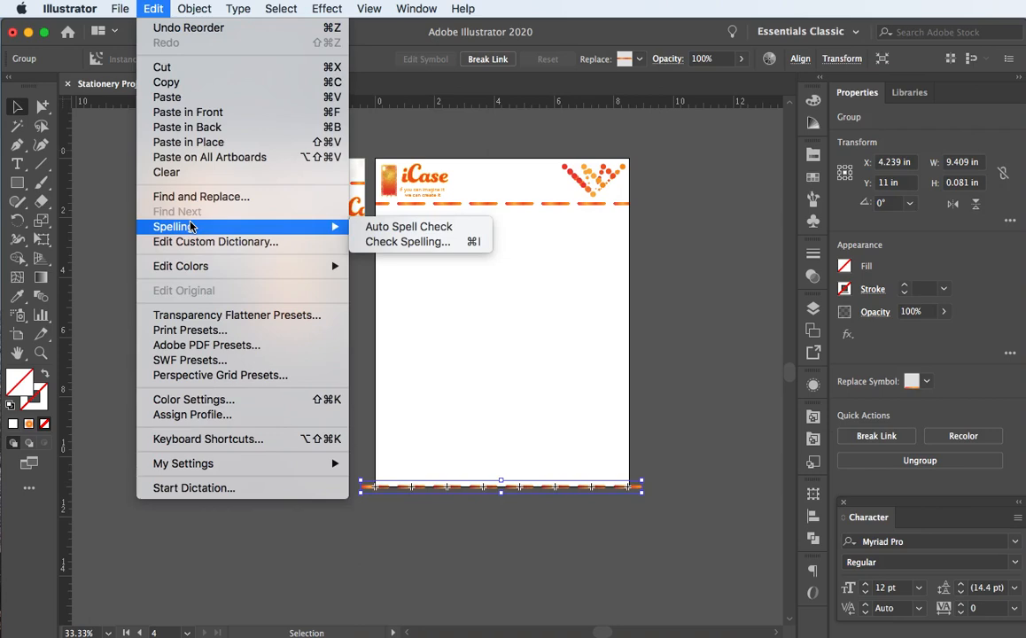
pyautogui.moveTo(194, 8)
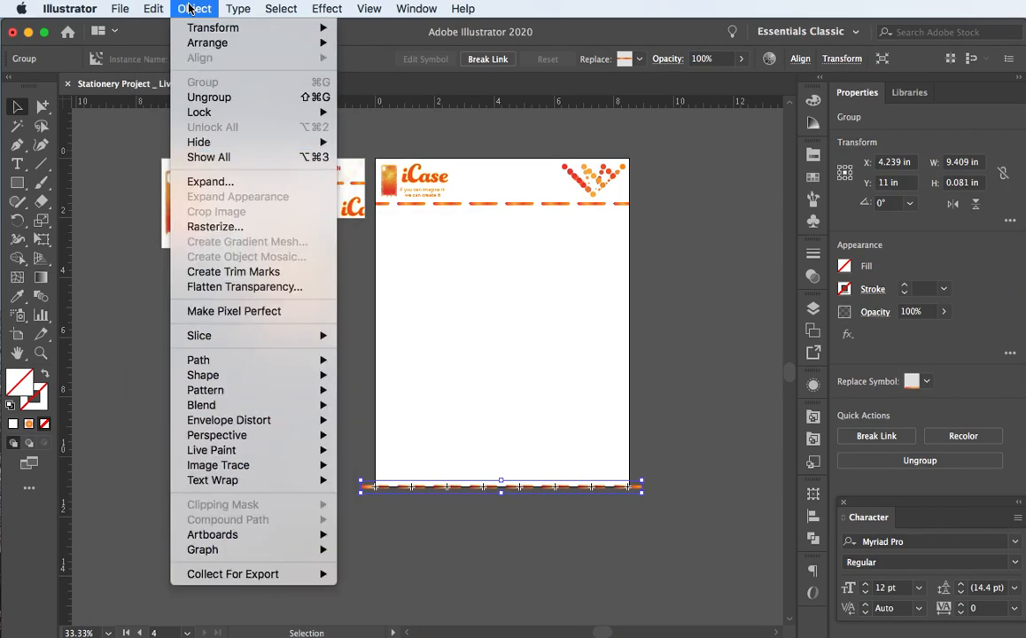
pyautogui.click(208, 97)
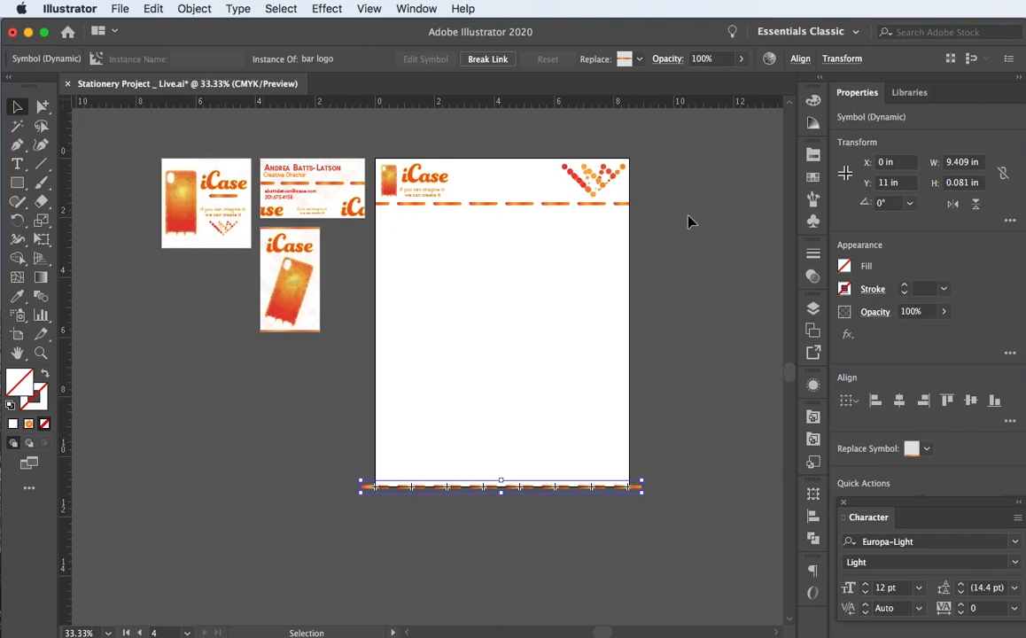
pyautogui.click(689, 222)
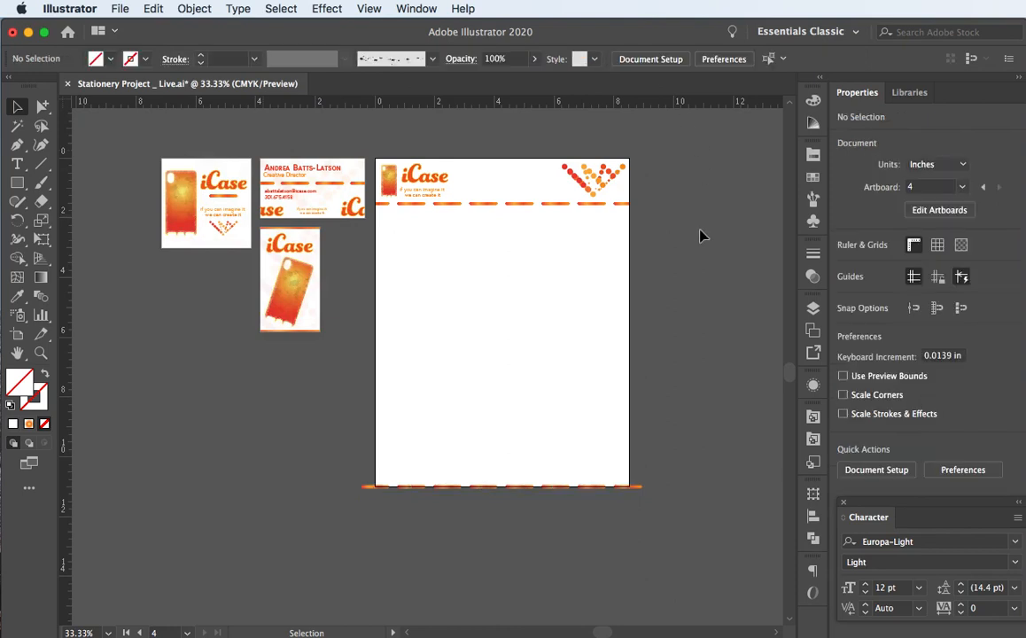
# - Try deleting bars from the ungrouped bottom row, and undo the deletion
pyautogui.click(435, 485)
pyautogui.press('Delete')
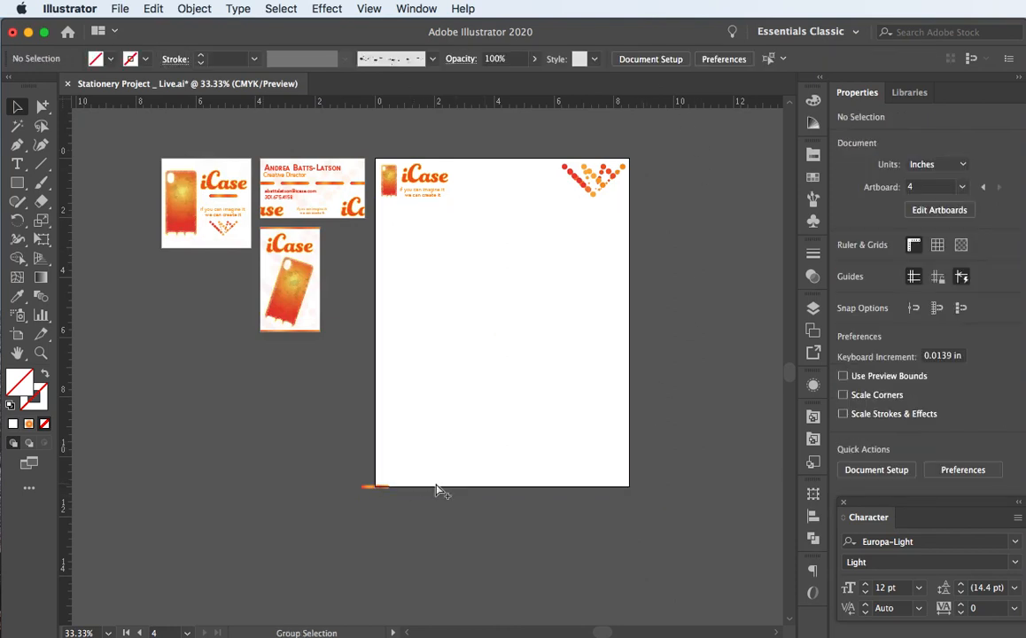
pyautogui.press('super+z')
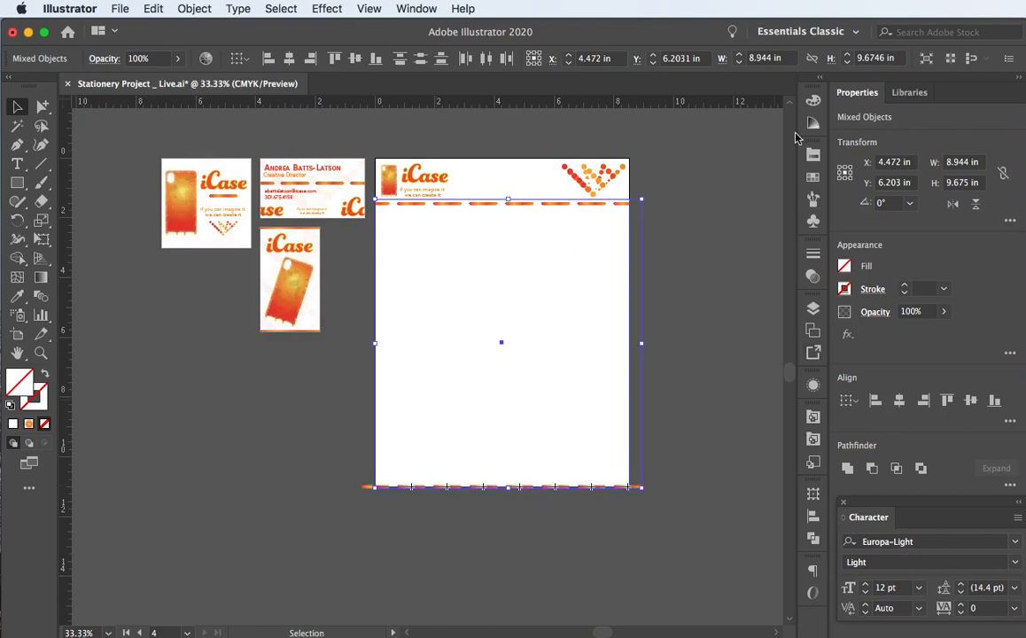
# - Select individual bars on the letterhead's bottom edge to see which bar logo entry in the Letterhead layer each one matches
pyautogui.click(812, 310)
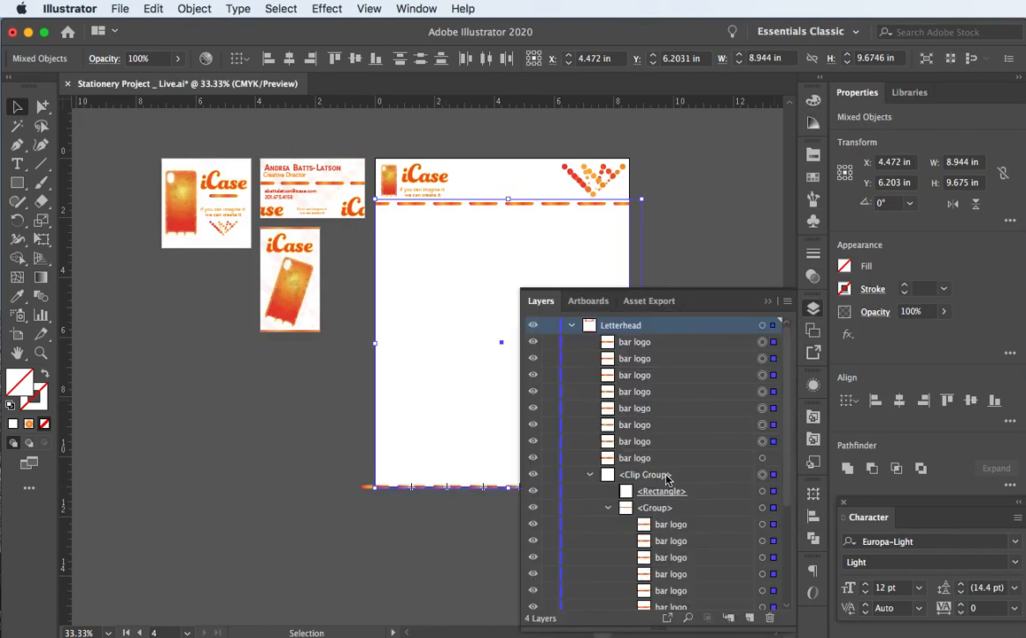
pyautogui.click(450, 507)
pyautogui.click(445, 489)
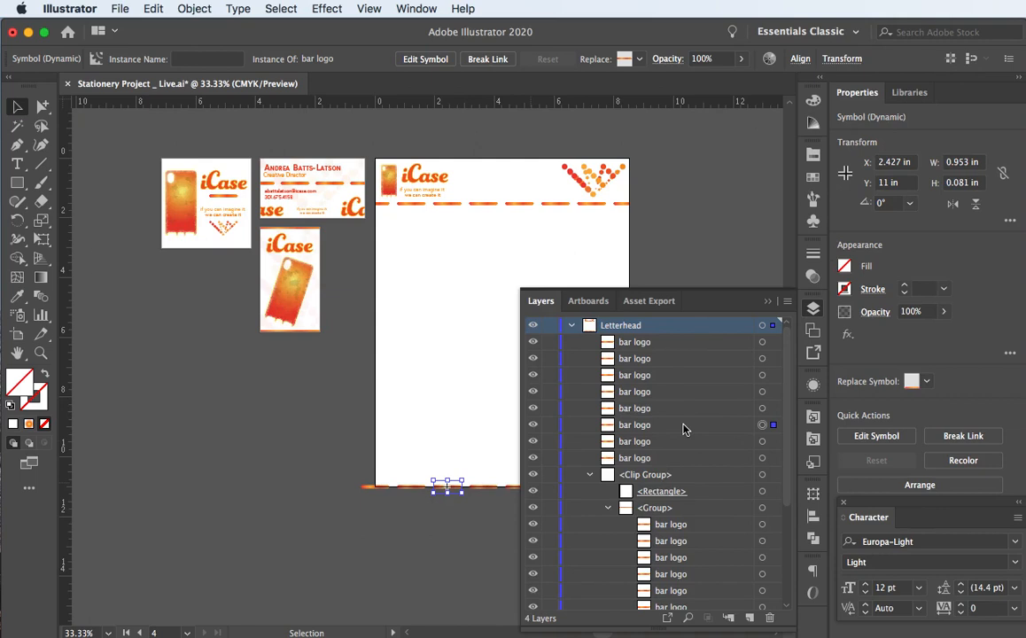
pyautogui.click(372, 488)
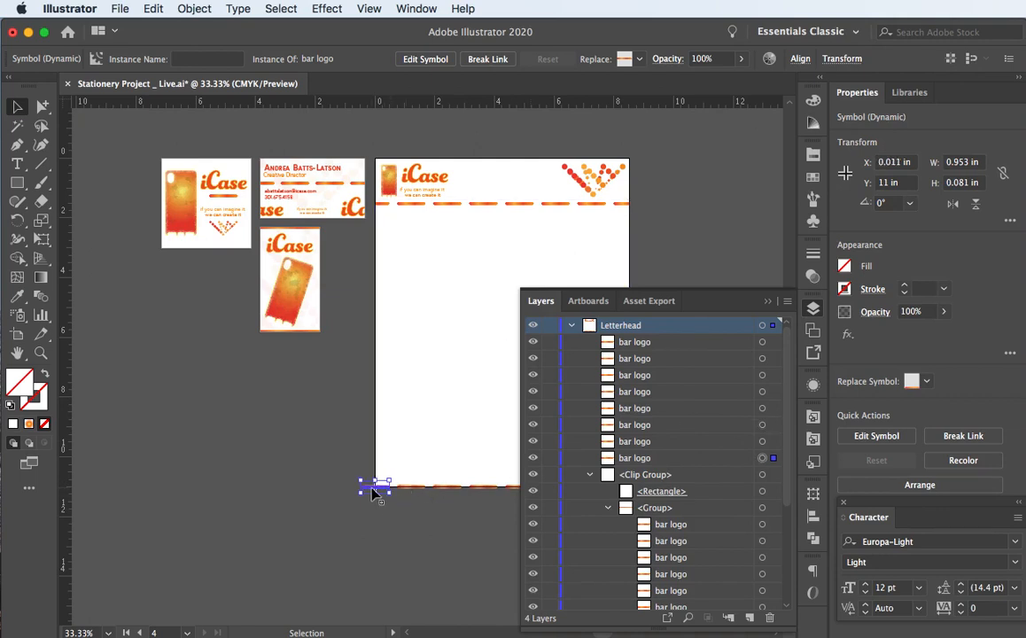
pyautogui.click(767, 302)
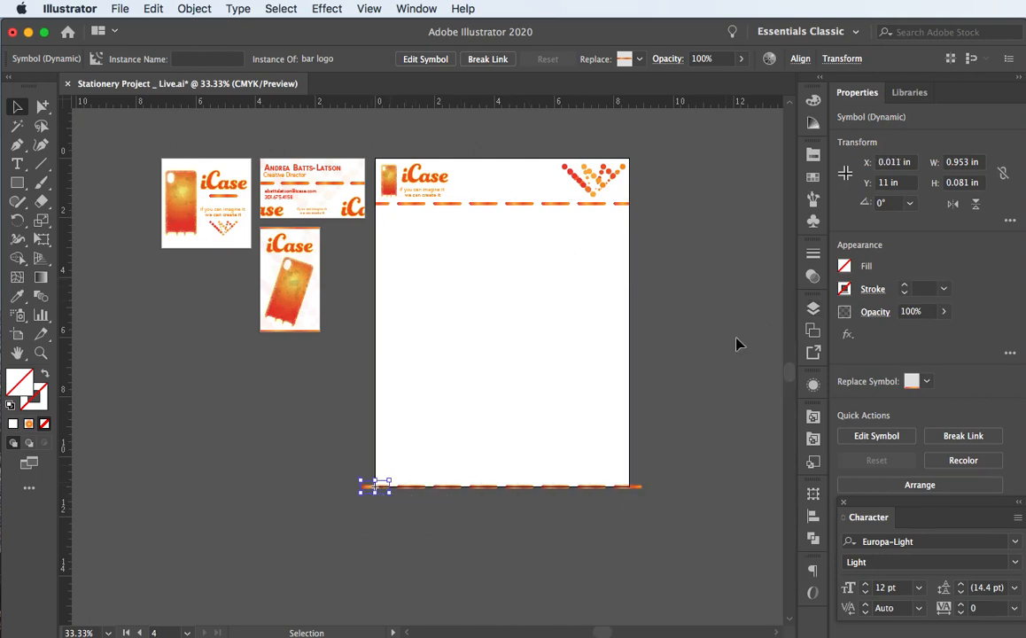
# - Delete every bar in the letterhead's bottom row except the leftmost one
pyautogui.click(408, 488)
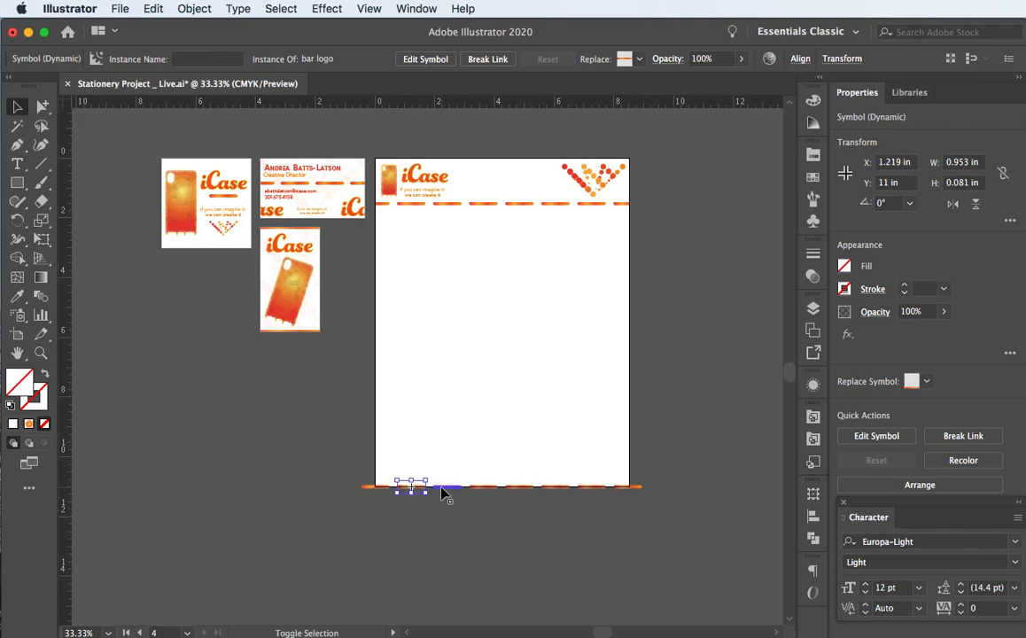
pyautogui.keyDown('shift'); pyautogui.click(447, 488); pyautogui.keyUp('shift')
pyautogui.keyDown('shift'); pyautogui.click(484, 489); pyautogui.keyUp('shift')
pyautogui.keyDown('shift'); pyautogui.click(520, 488); pyautogui.keyUp('shift')
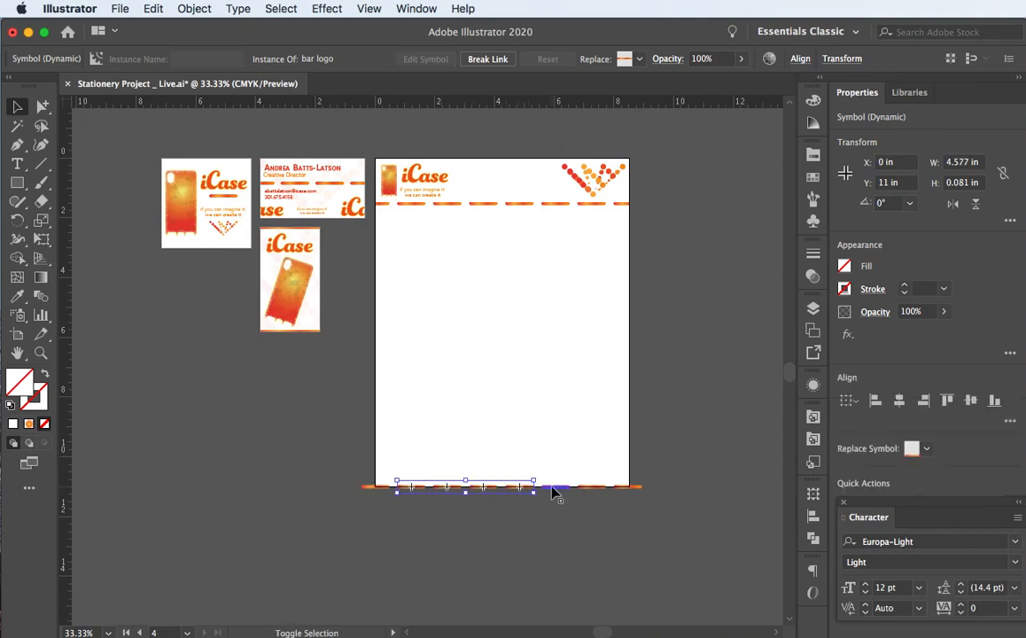
pyautogui.keyDown('shift'); pyautogui.click(555, 489); pyautogui.keyUp('shift')
pyautogui.keyDown('shift'); pyautogui.click(590, 488); pyautogui.keyUp('shift')
pyautogui.keyDown('shift'); pyautogui.click(627, 493); pyautogui.keyUp('shift')
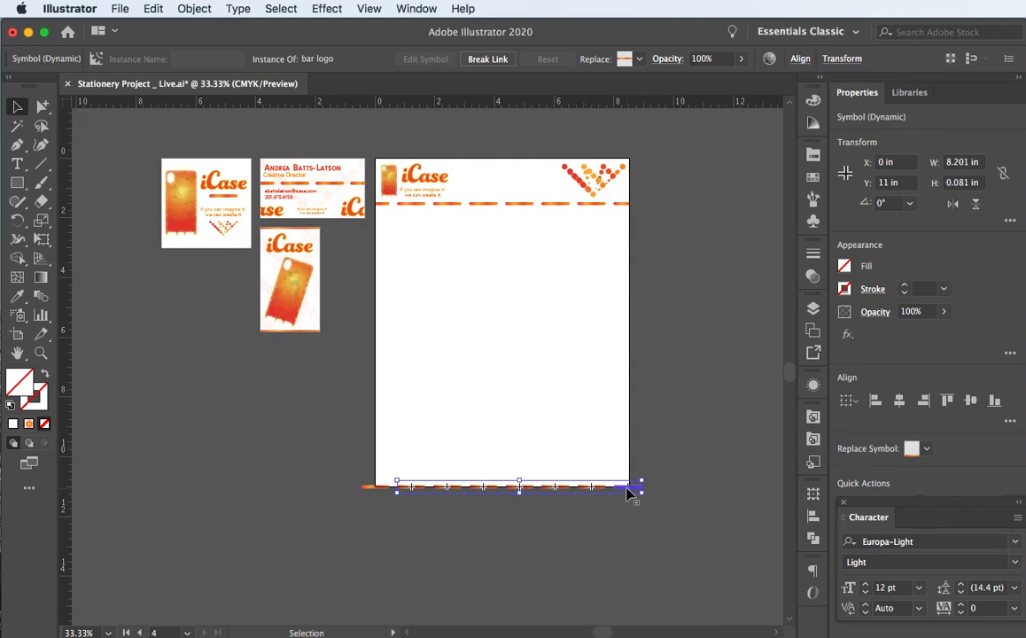
pyautogui.press('Delete')
# - Stretch the remaining bottom bar to about 9.6 in wide so it extends past both side edges of the letterhead
pyautogui.click(376, 487)
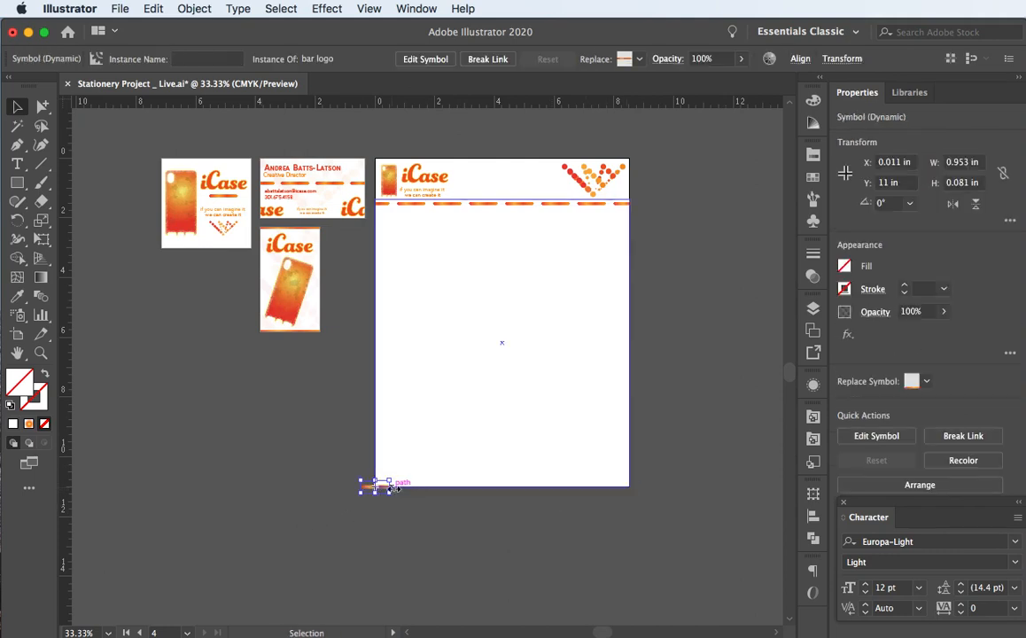
pyautogui.moveTo(388, 486); pyautogui.dragTo(649, 480)
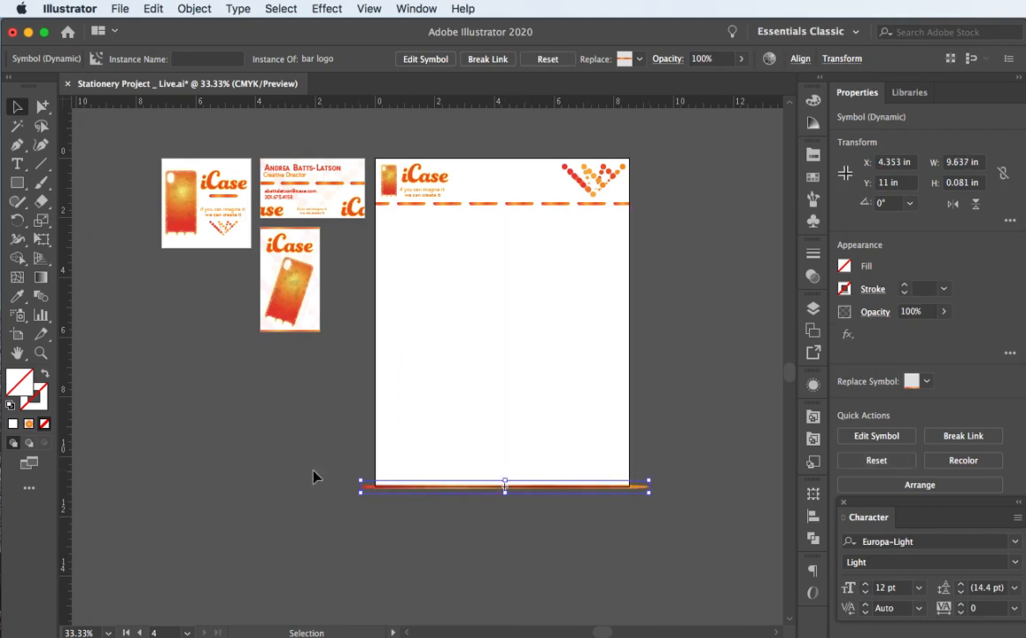
pyautogui.click(277, 479)
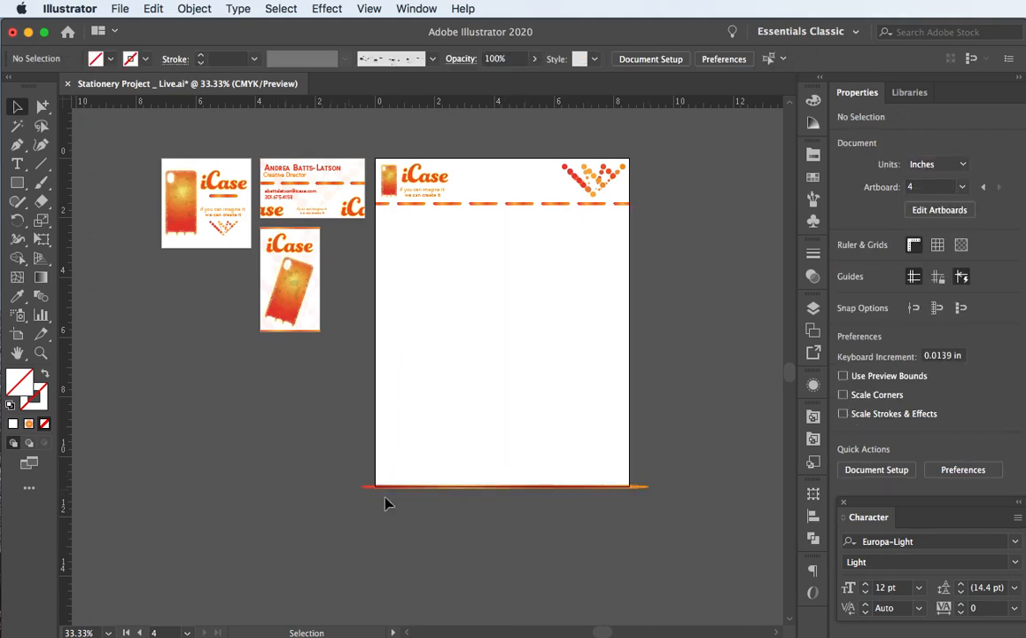
# - Move the stretched bottom bar into the clip group's inner group so it is trimmed to the page edges
pyautogui.click(488, 486)
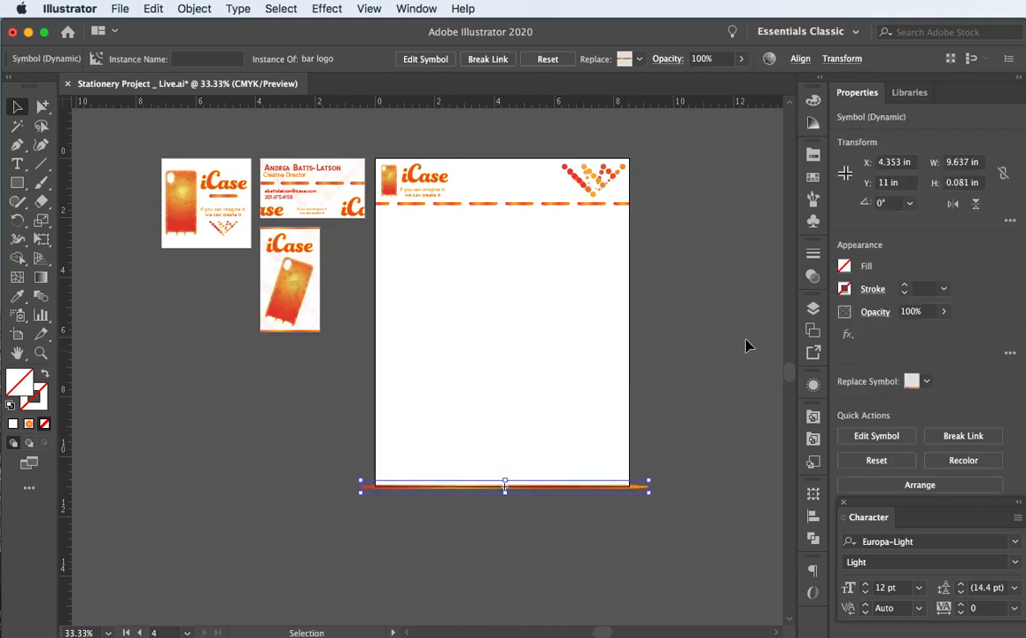
pyautogui.click(814, 310)
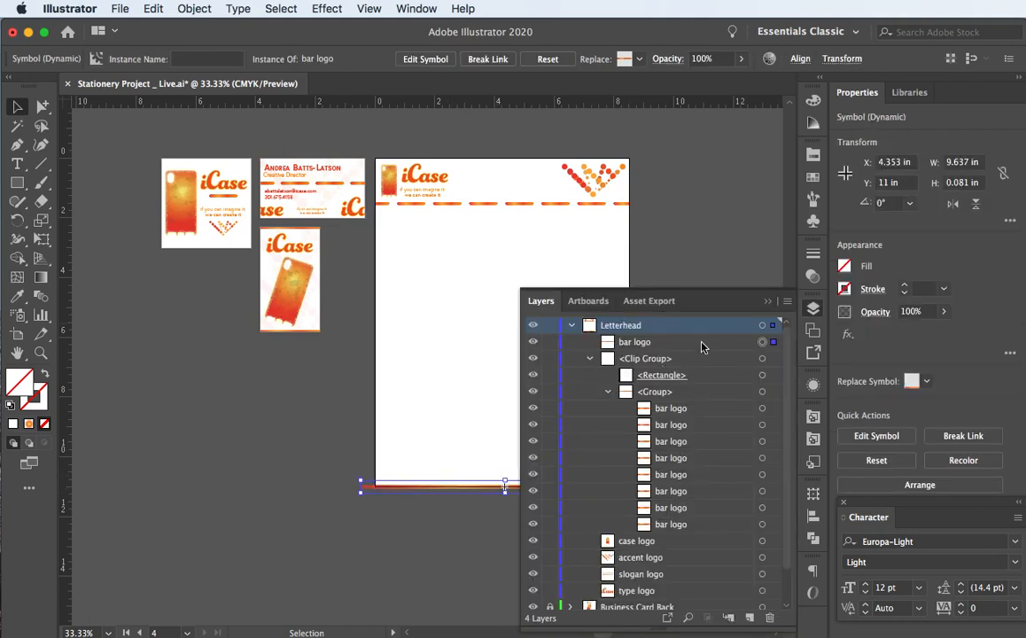
pyautogui.moveTo(703, 342); pyautogui.dragTo(698, 533)
pyautogui.click(165, 480)
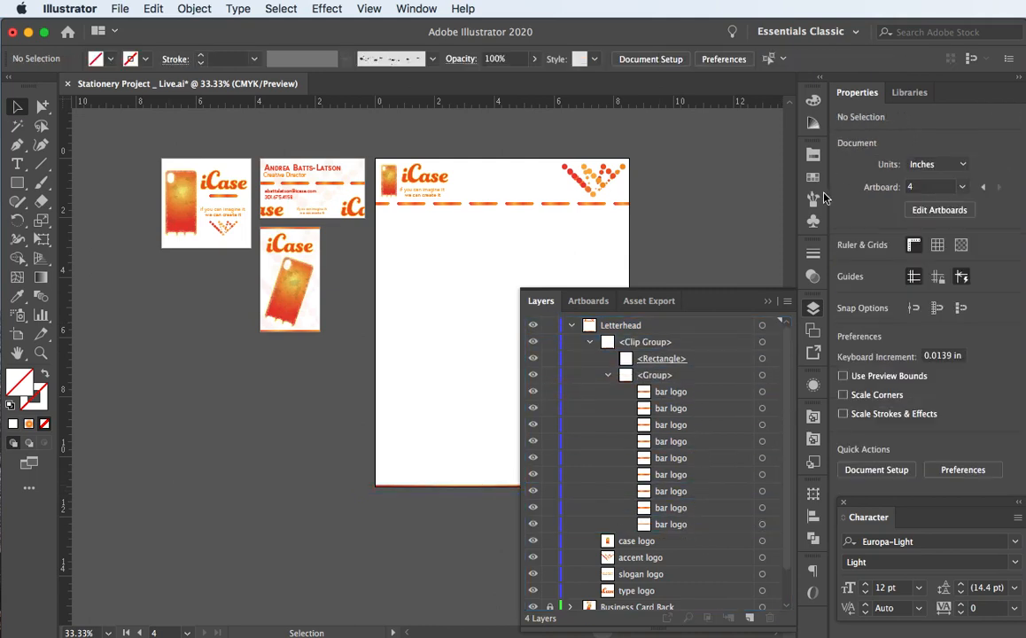
pyautogui.click(767, 301)
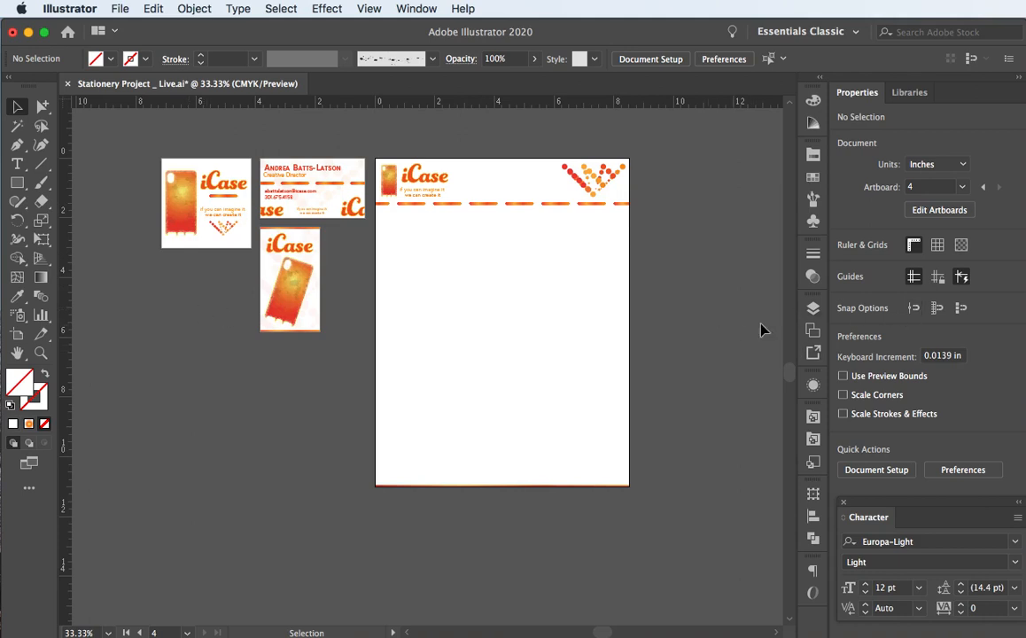
# - Make the clipped bar along the letterhead's bottom edge slightly taller
pyautogui.click(812, 307)
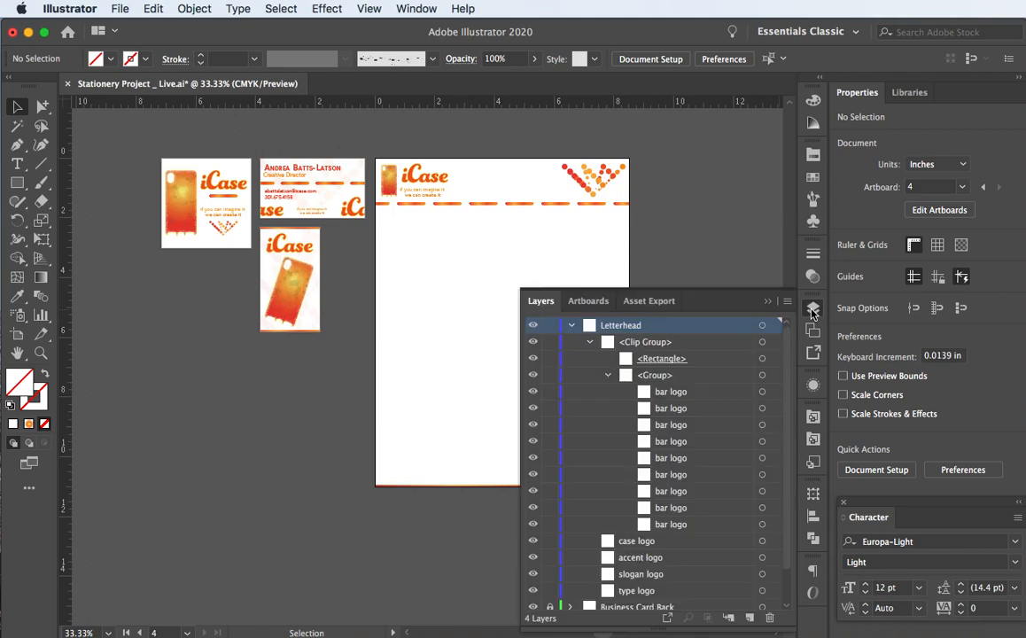
pyautogui.click(762, 525)
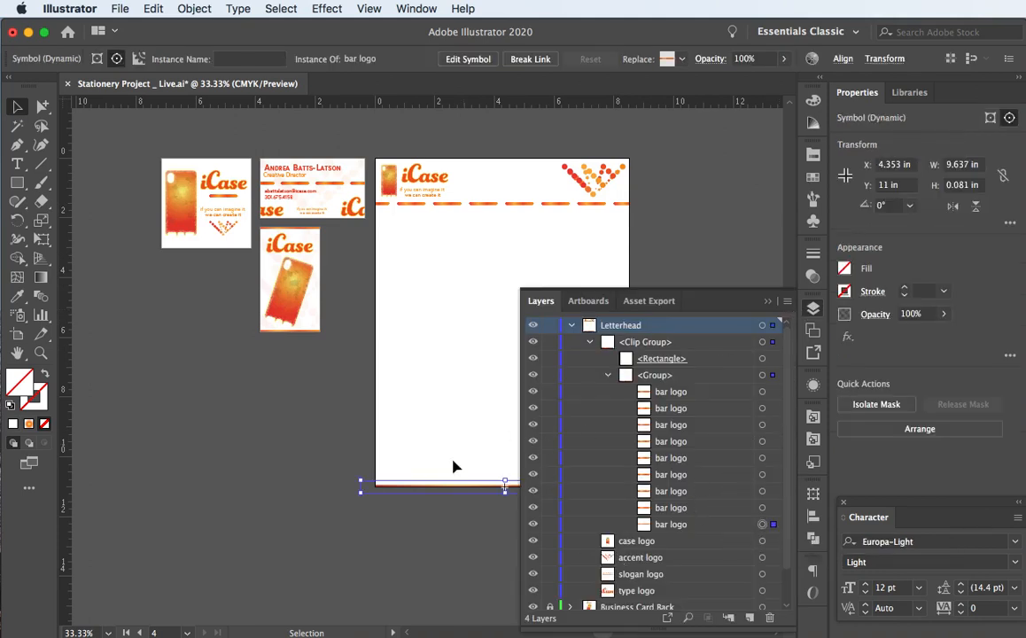
pyautogui.moveTo(504, 481); pyautogui.dragTo(504, 478)
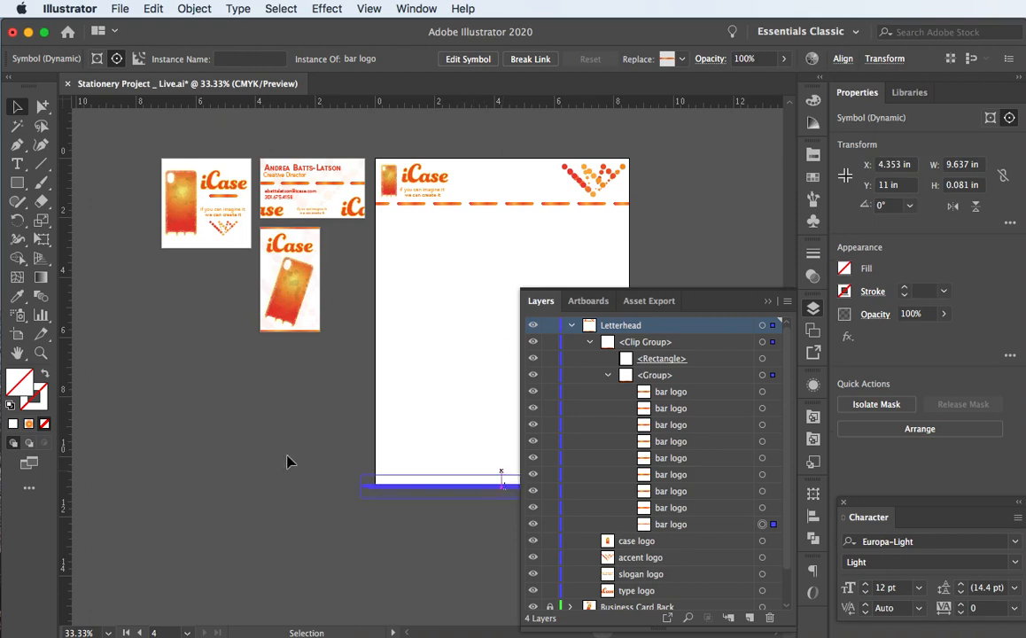
pyautogui.click(245, 457)
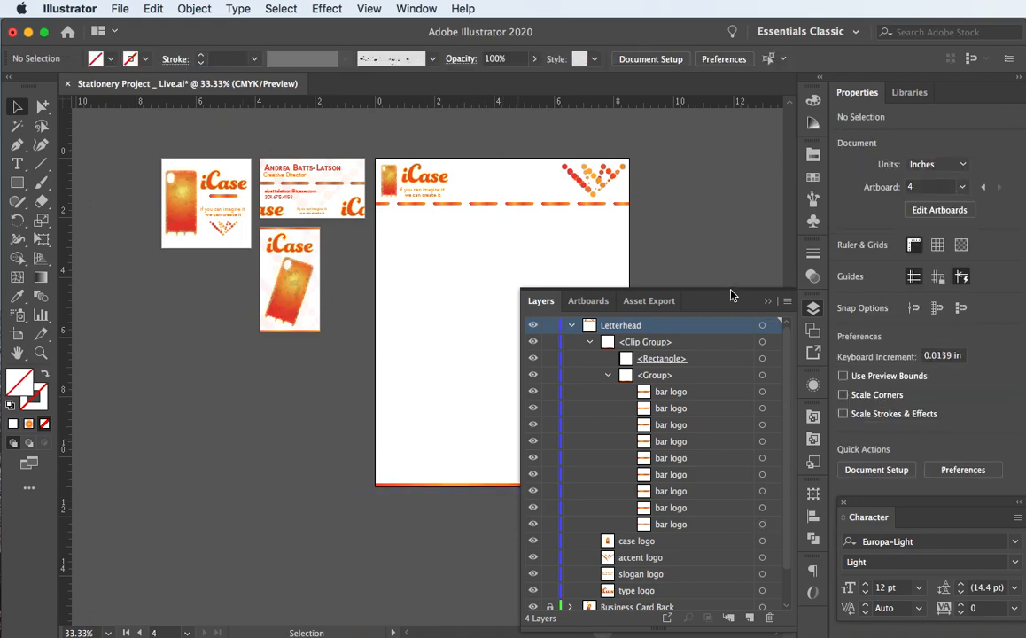
# - Collapse the inner group of bar logos inside the clip group and rename it "bar"
pyautogui.click(608, 375)
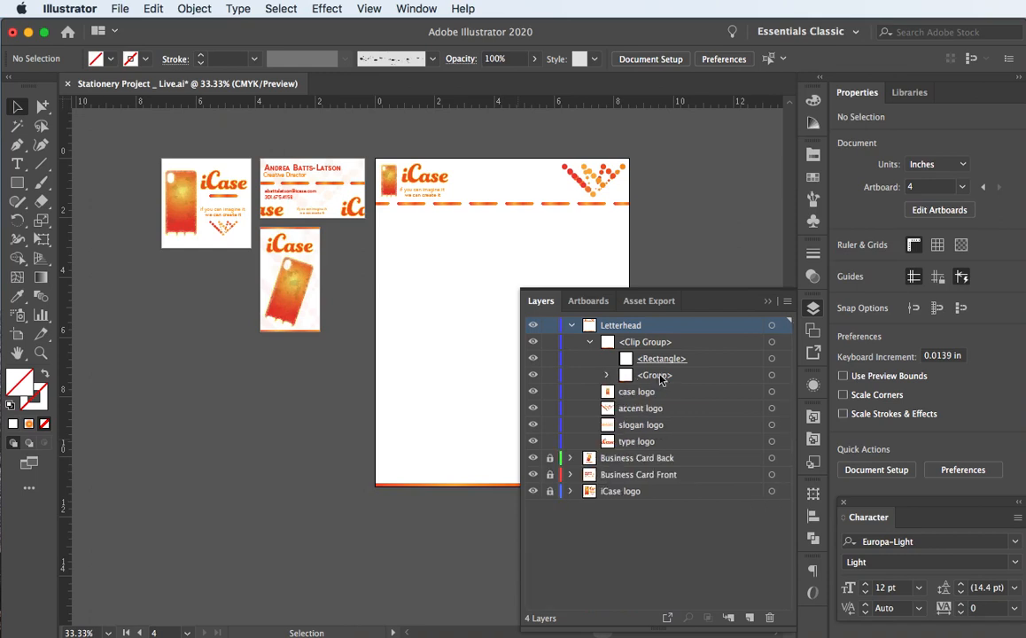
pyautogui.doubleClick(657, 374)
pyautogui.write('bar')
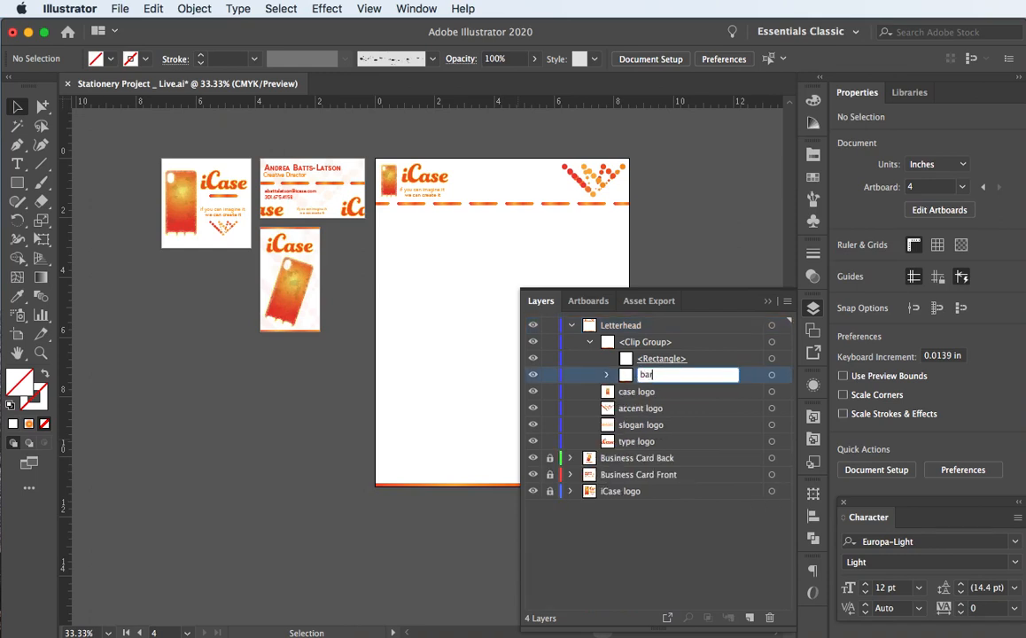
pyautogui.press('Return')
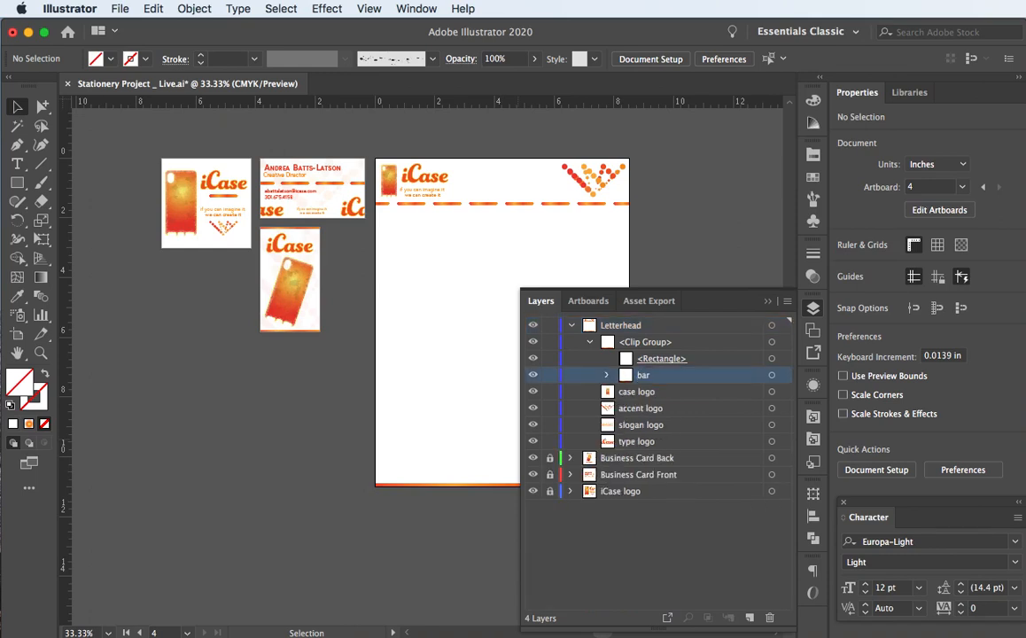
# - Toggle the clipping rectangle's visibility and collapse and expand the clip group to review its contents
pyautogui.click(532, 361)
pyautogui.click(532, 360)
pyautogui.click(532, 361)
pyautogui.click(531, 362)
pyautogui.click(589, 342)
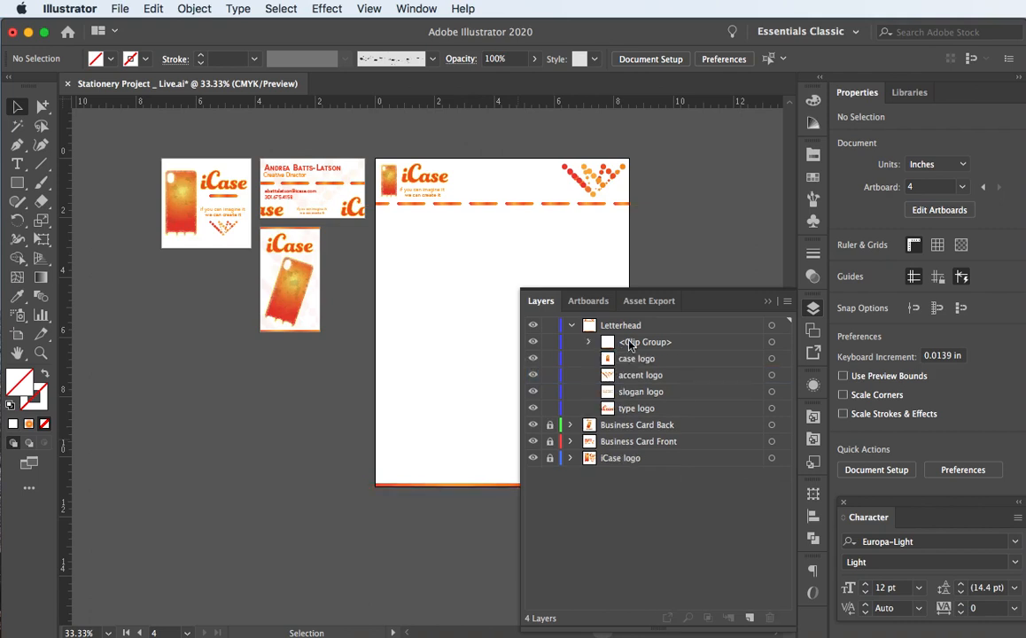
pyautogui.click(588, 341)
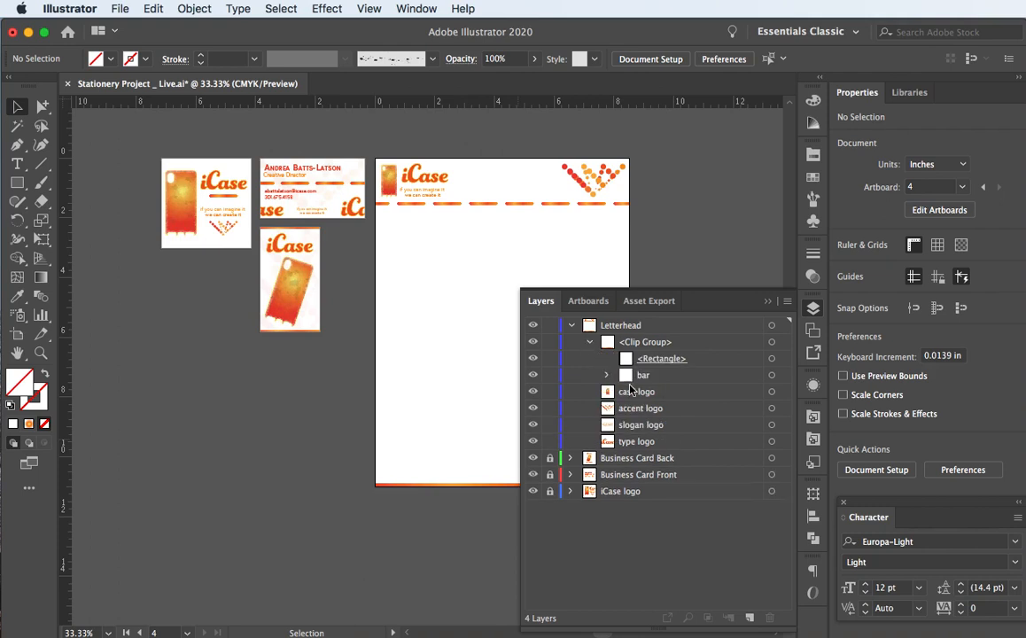
# - Rename the inner group "bars" and its enclosing clip group "bar group"
pyautogui.click(643, 375)
pyautogui.doubleClick(642, 377)
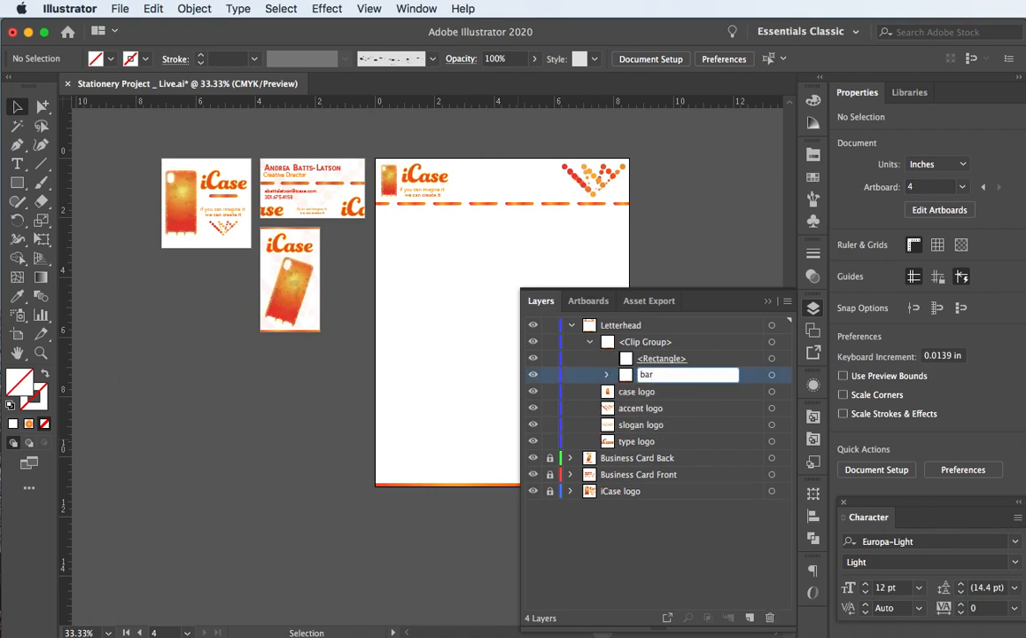
pyautogui.write('s')
pyautogui.click(636, 342)
pyautogui.doubleClick(636, 341)
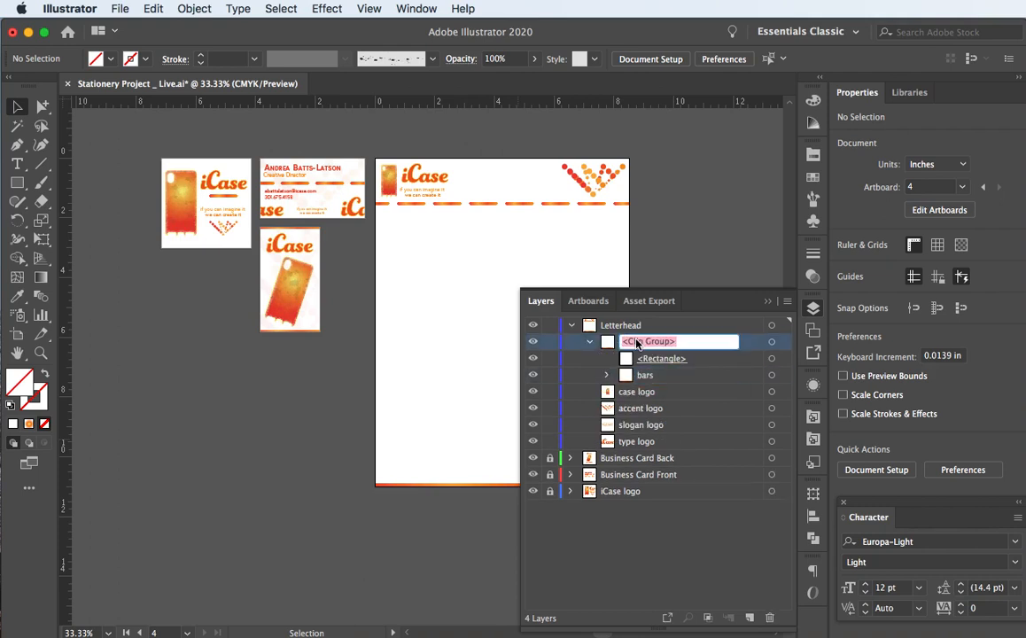
pyautogui.write('bar group')
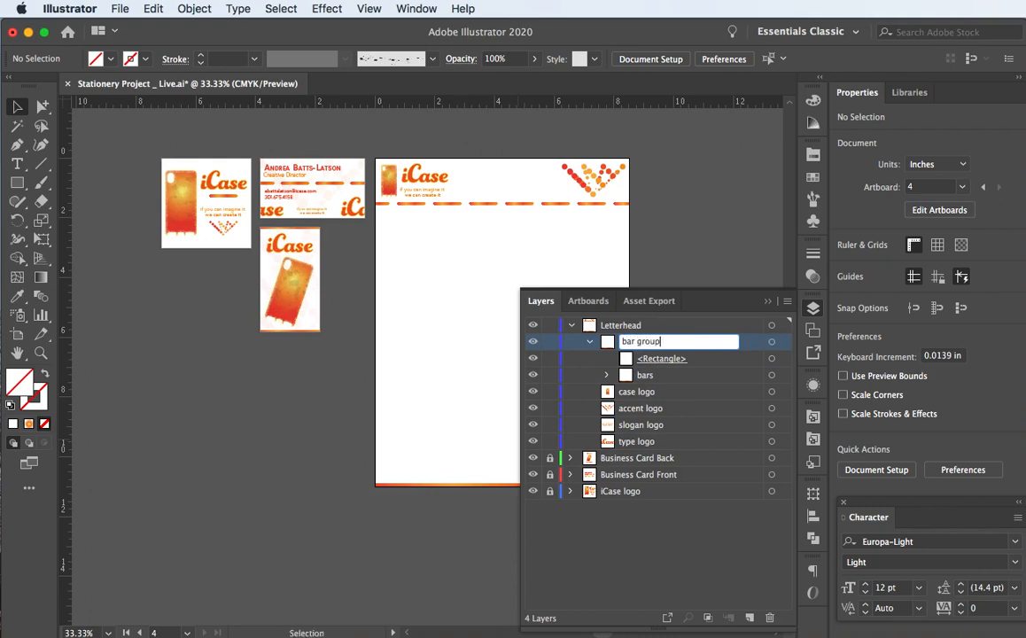
pyautogui.press('Return')
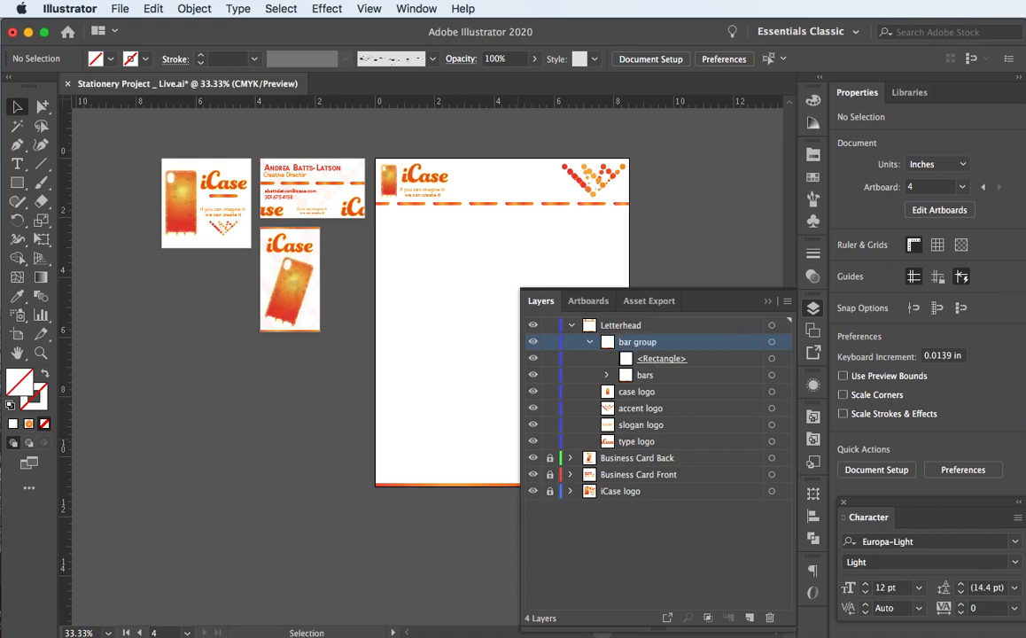
pyautogui.click(589, 341)
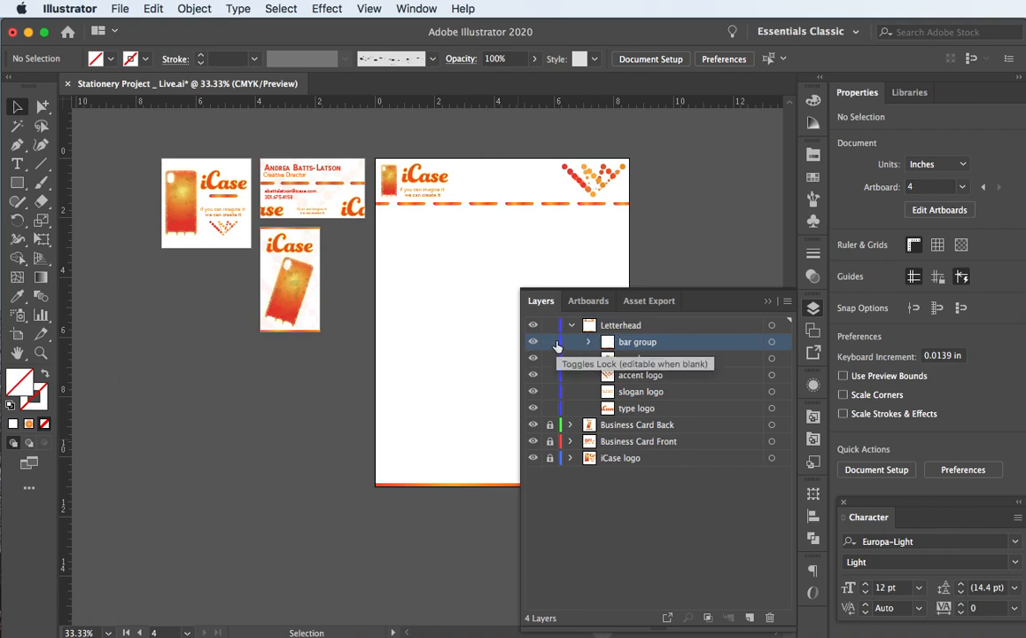
pyautogui.click(767, 301)
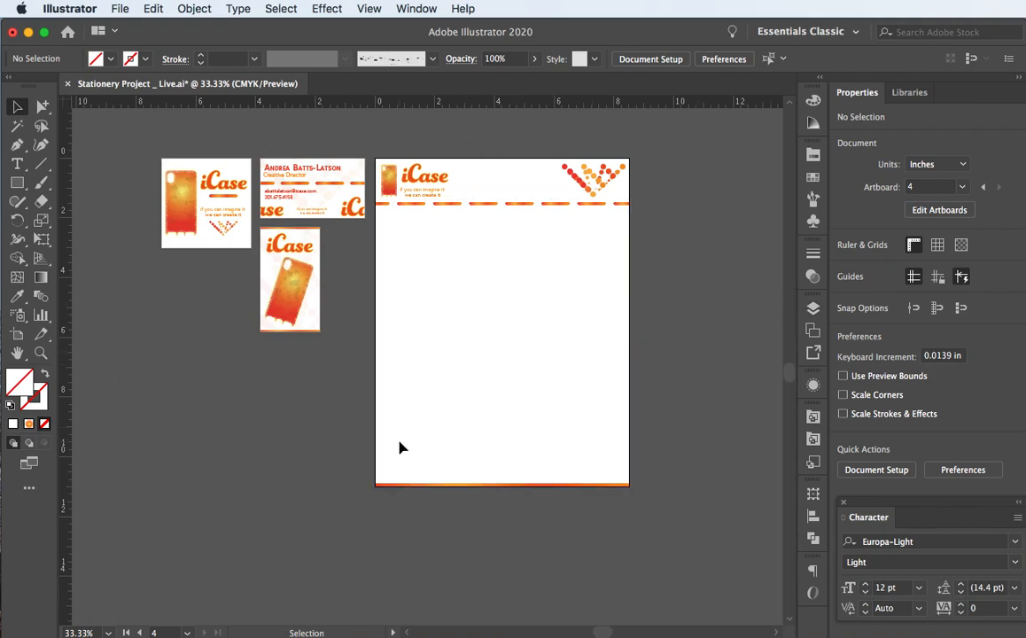
pyautogui.click(434, 211)
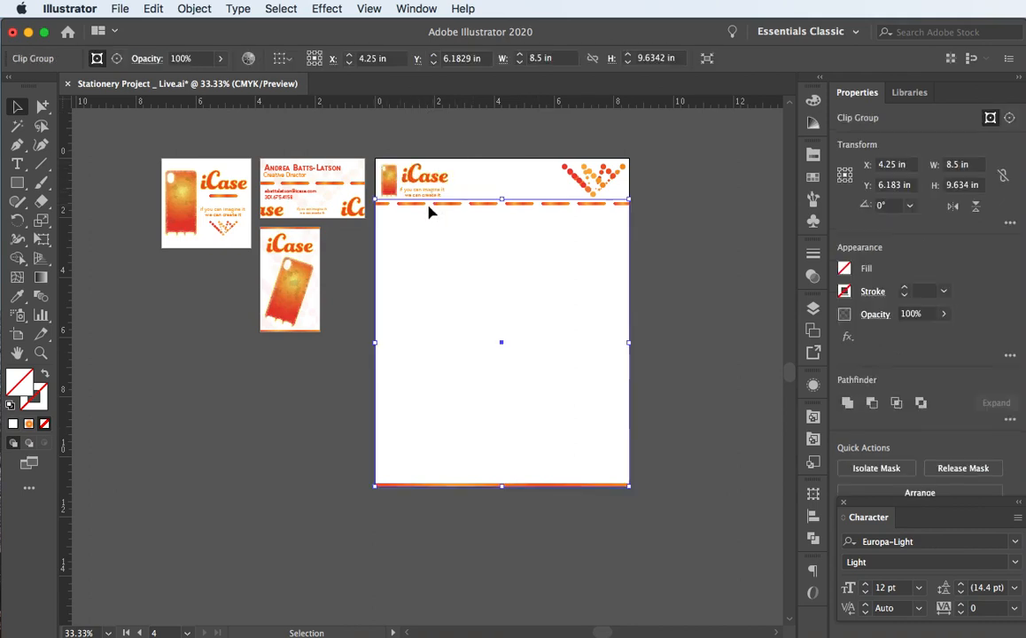
pyautogui.click(293, 379)
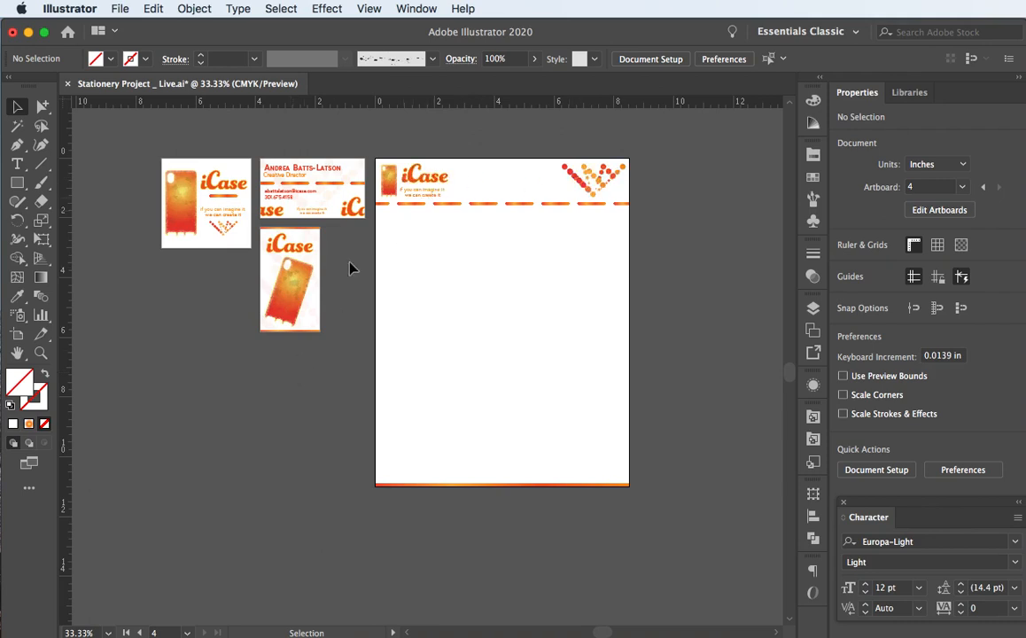
# - Place an enlarged copy of the header's dotted accent logo, about 8.8 × 4.6 in, across the lower half of the letterhead
pyautogui.hscroll(3, 525, 284)
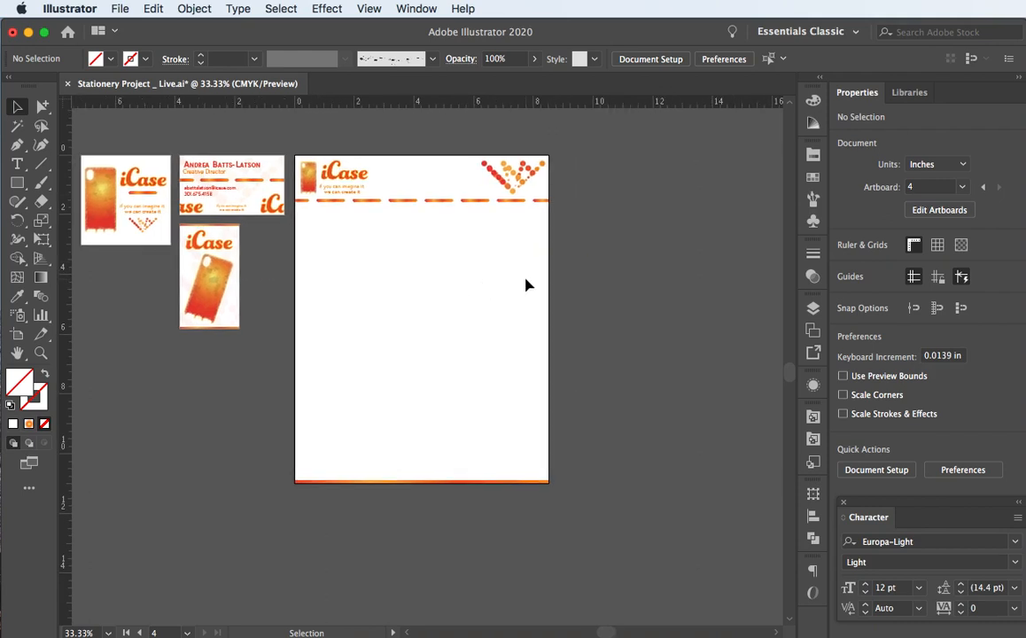
pyautogui.click(510, 171)
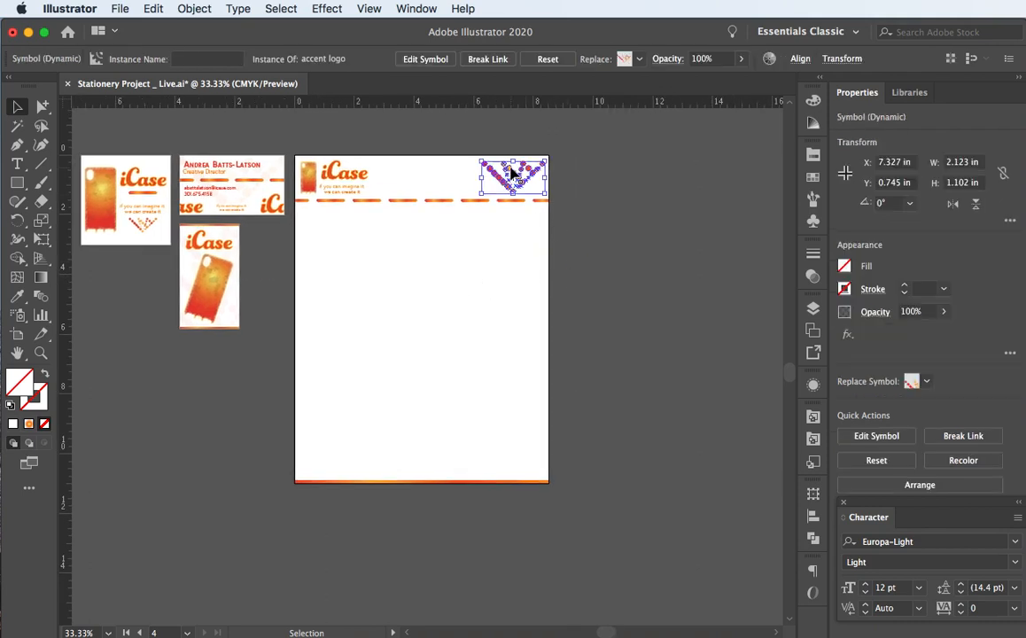
pyautogui.moveTo(511, 174); pyautogui.dragTo(286, 269)
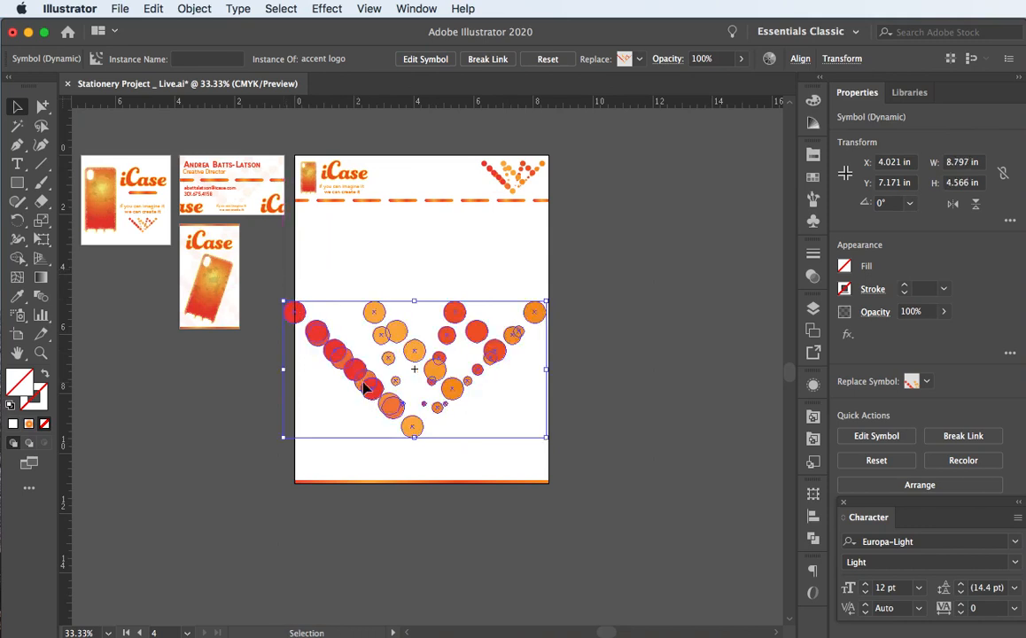
pyautogui.moveTo(365, 388); pyautogui.dragTo(372, 389)
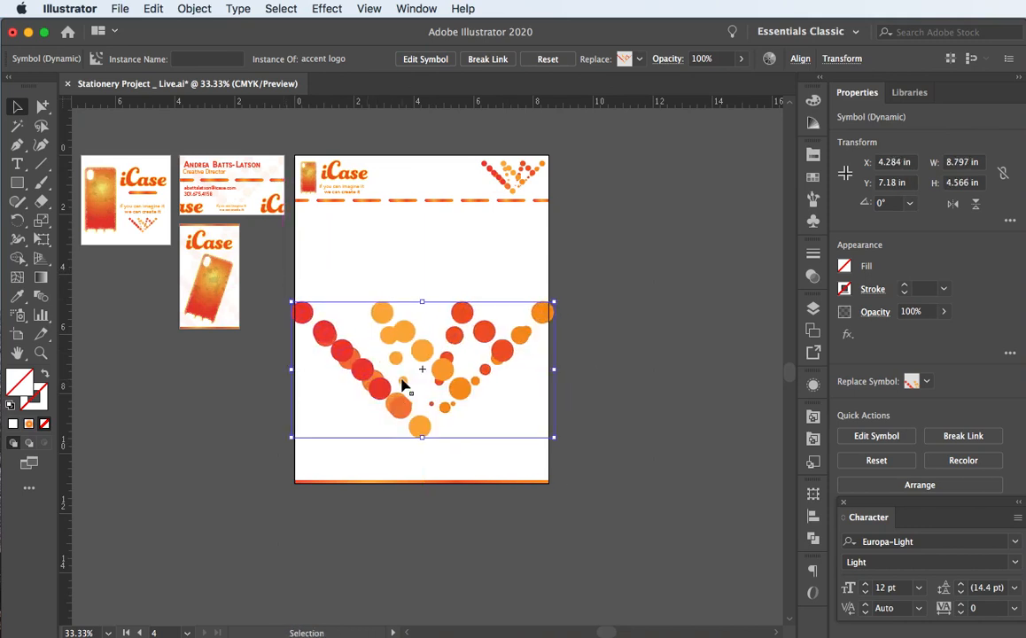
# - Nudge the large accent logo slightly left and down the letterhead to about X 4.26 in, Y 8.29 in
pyautogui.press('Left')
pyautogui.press('Left')
pyautogui.press('Down')
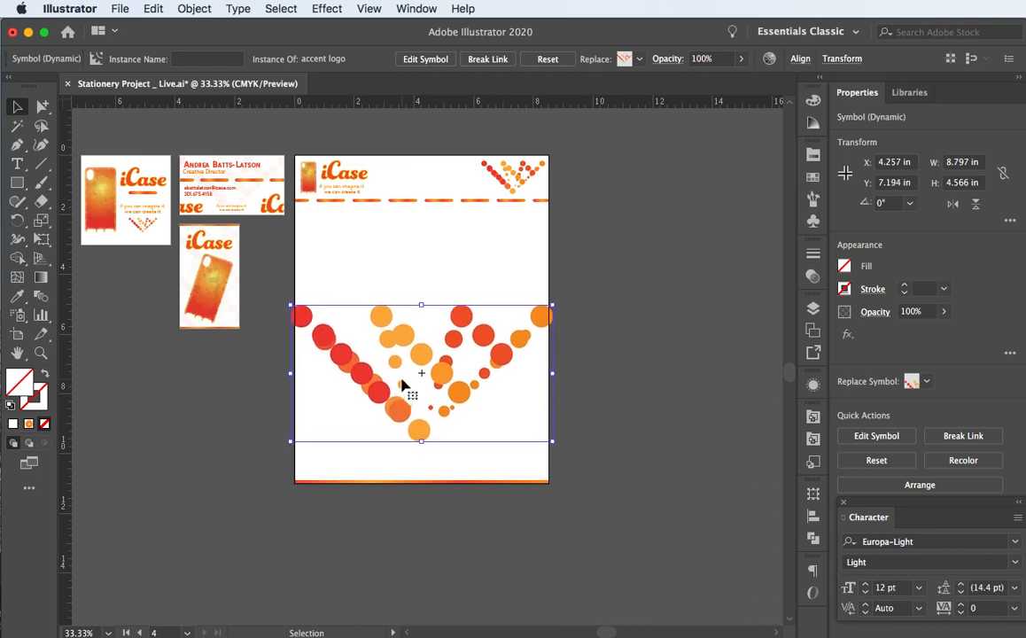
pyautogui.press('Down')
pyautogui.press('Down')
pyautogui.press('Down')
pyautogui.press('Down')
pyautogui.press('Down')
pyautogui.press('Down')
pyautogui.press('Down')
pyautogui.press('Down')
pyautogui.press('Down')
pyautogui.press('Down')
pyautogui.press('Down')
pyautogui.press('Down')
pyautogui.press('Down')
pyautogui.press('Down')
pyautogui.press('Down')
pyautogui.press('Down')
pyautogui.press('Down')
pyautogui.press('Down')
pyautogui.press('Down')
pyautogui.press('Down')
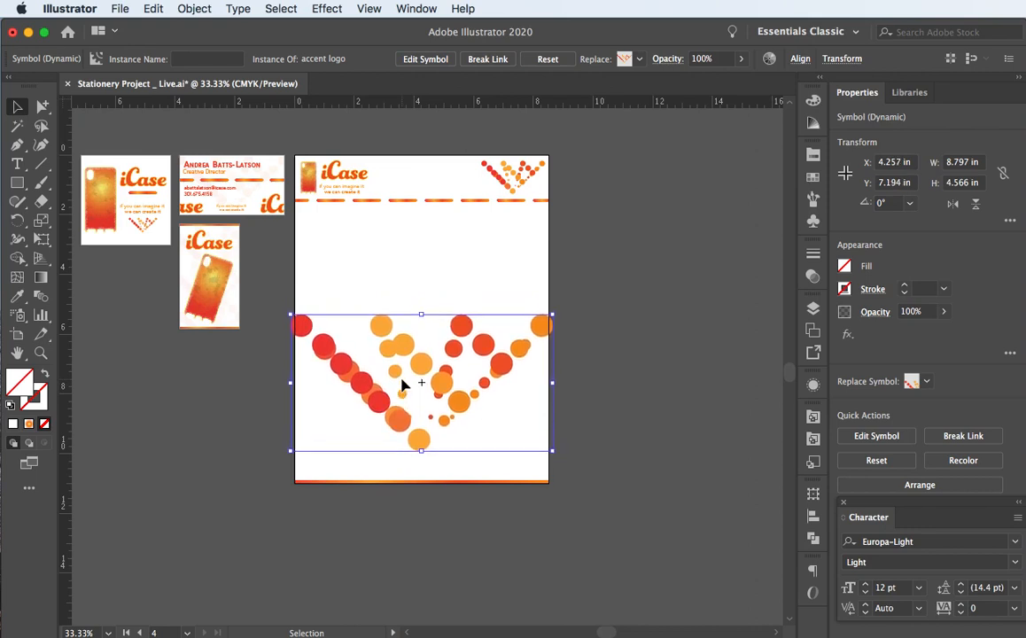
pyautogui.press('Down')
pyautogui.press('Down')
pyautogui.press('Down')
pyautogui.press('Down')
pyautogui.press('Down')
pyautogui.press('Down')
pyautogui.press('Down')
pyautogui.press('Down')
pyautogui.press('Down')
pyautogui.press('Down')
pyautogui.press('Down')
pyautogui.press('Down')
pyautogui.press('Down')
pyautogui.press('Down')
pyautogui.press('Down')
pyautogui.press('Down')
pyautogui.press('Down')
pyautogui.press('Down')
pyautogui.press('Down')
pyautogui.press('Down')
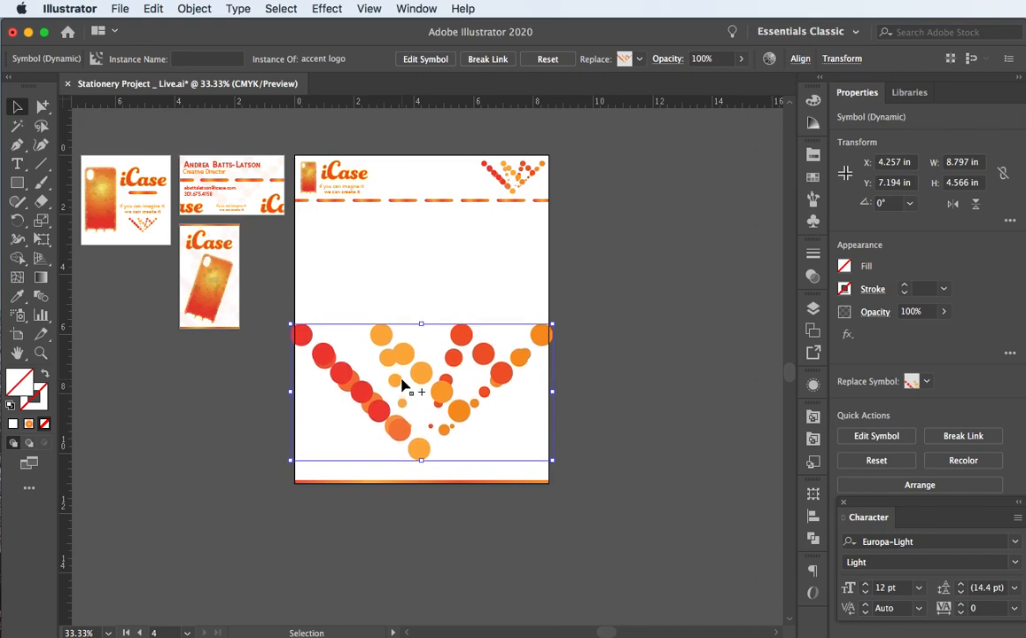
pyautogui.press('Down')
pyautogui.press('Down')
pyautogui.press('Down')
pyautogui.press('Down')
pyautogui.press('Down')
pyautogui.press('Down')
pyautogui.press('Down')
pyautogui.press('Down')
pyautogui.press('Down')
pyautogui.press('Down')
pyautogui.press('Down')
pyautogui.press('Down')
pyautogui.press('Down')
pyautogui.press('Down')
pyautogui.press('Down')
pyautogui.press('Down')
pyautogui.press('Down')
pyautogui.press('Down')
pyautogui.press('Down')
pyautogui.press('Down')
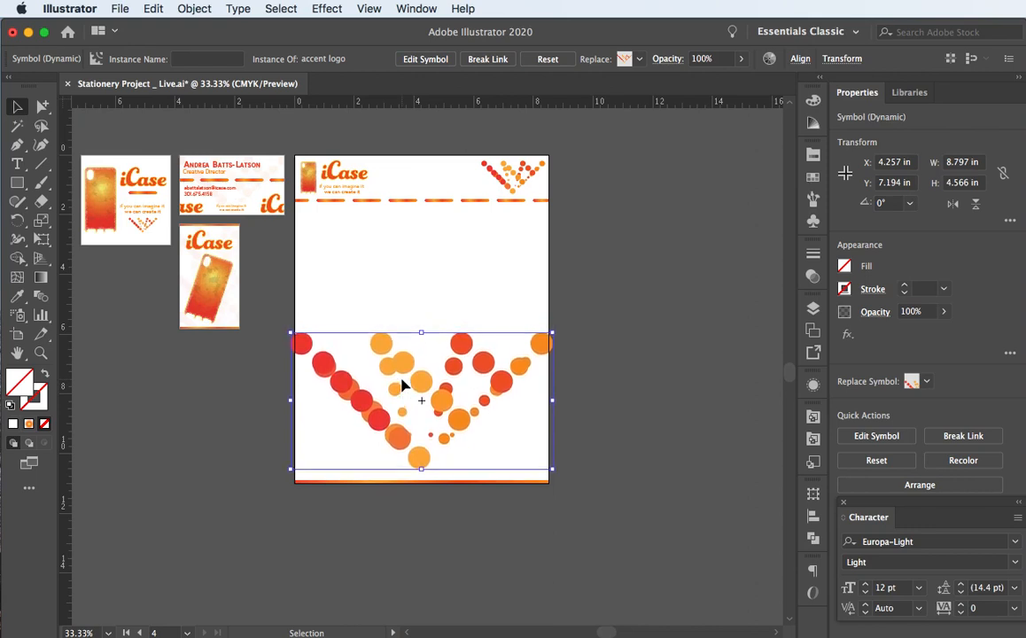
pyautogui.press('Down')
pyautogui.press('Down')
pyautogui.press('Down')
pyautogui.press('Down')
pyautogui.press('Down')
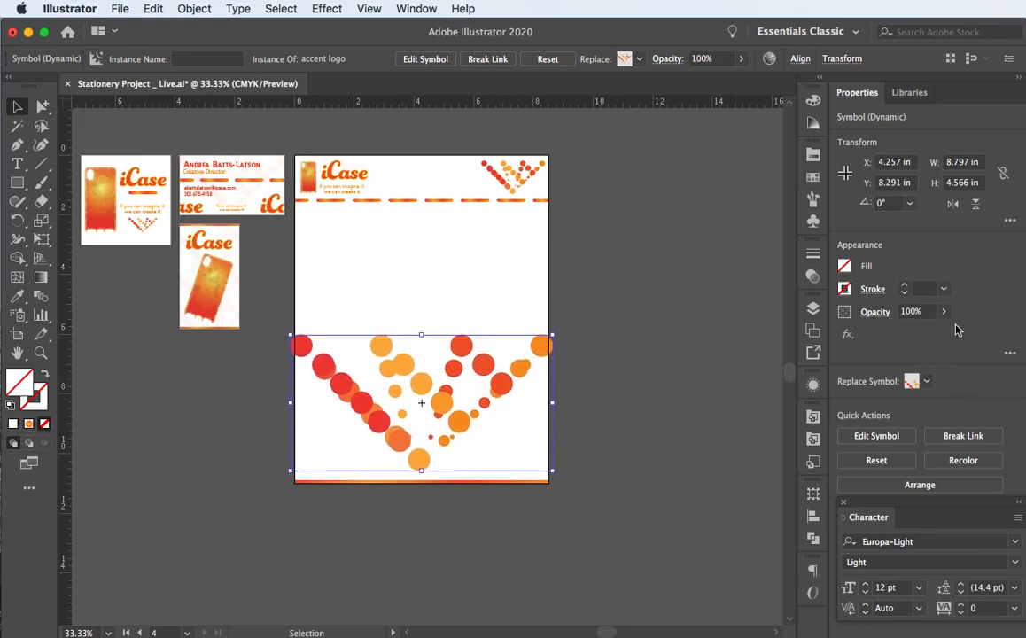
# - Set the large accent logo's opacity to 8%
pyautogui.moveTo(928, 311); pyautogui.dragTo(846, 318)
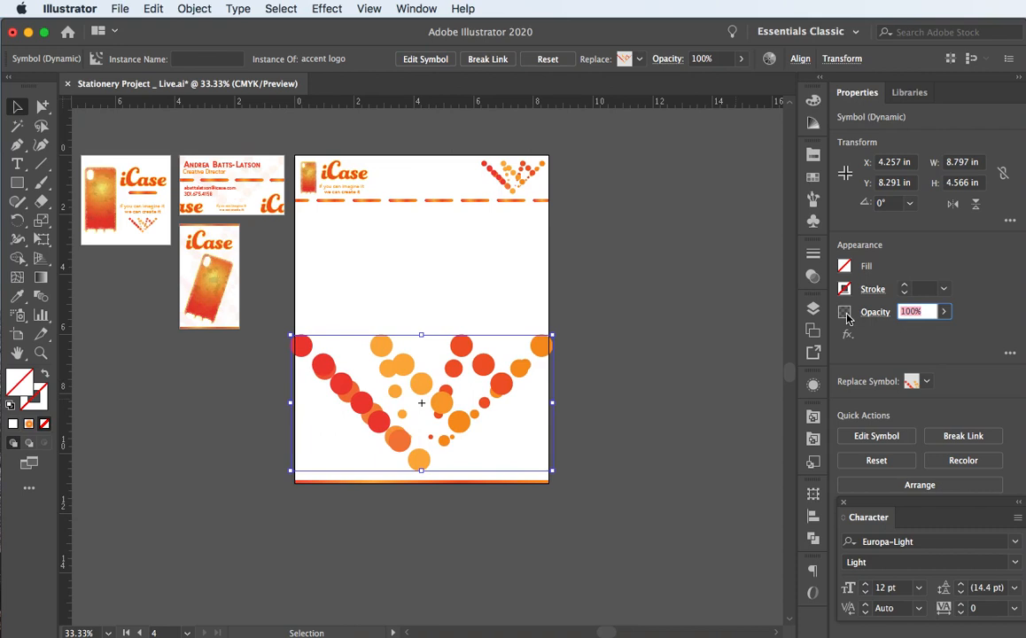
pyautogui.write('8')
pyautogui.press('Return')
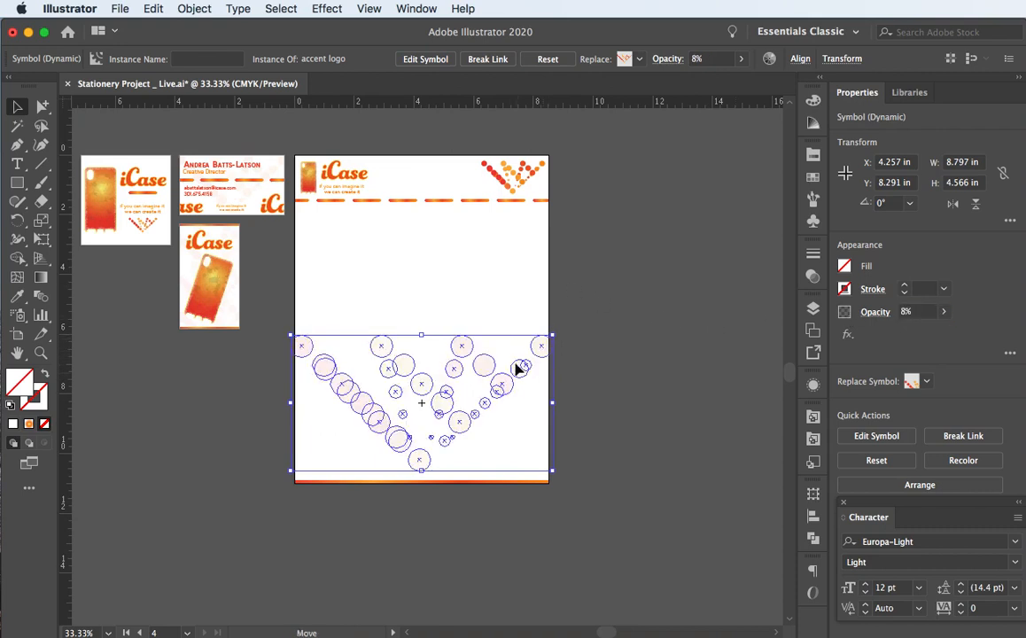
# - Duplicate the faded accent logo into the area below the dashed row and rotate the copy 180°
pyautogui.moveTo(517, 367); pyautogui.dragTo(520, 259)
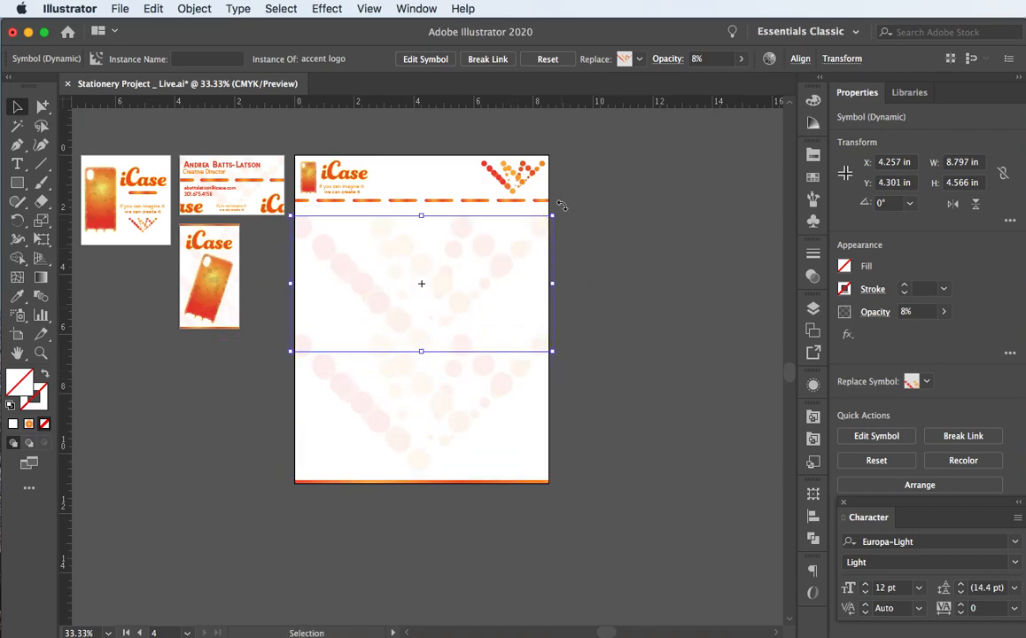
pyautogui.moveTo(558, 198); pyautogui.dragTo(385, 336)
pyautogui.press('Up')
pyautogui.press('Up')
pyautogui.press('Up')
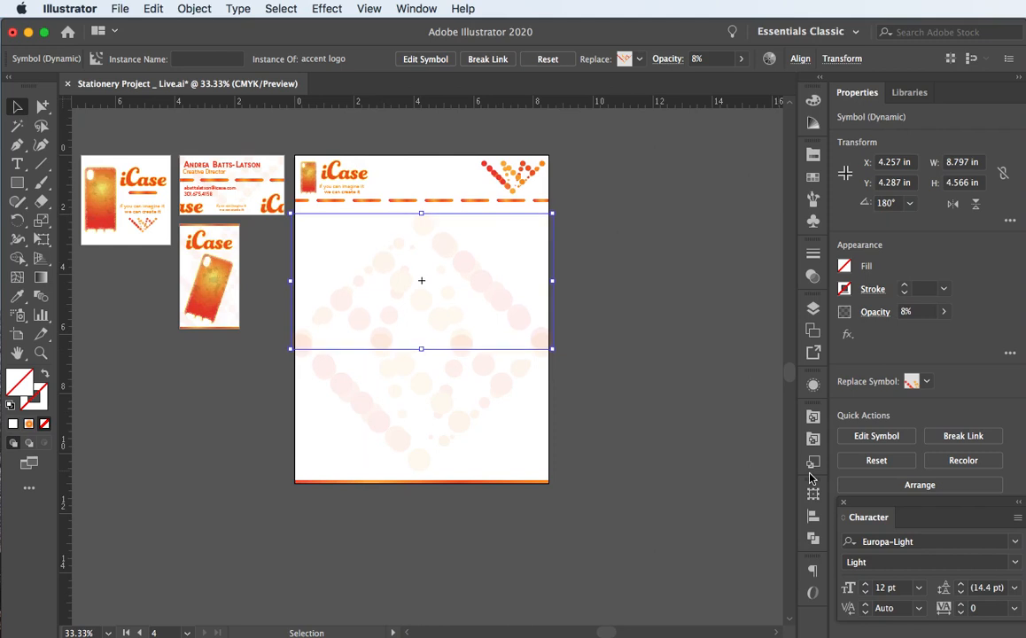
# - Nudge the rotated accent logo copy vertically below the dashed row to about Y 4.08 in
pyautogui.press('Up')
pyautogui.press('Up')
pyautogui.press('Up')
pyautogui.press('Up')
pyautogui.press('Up')
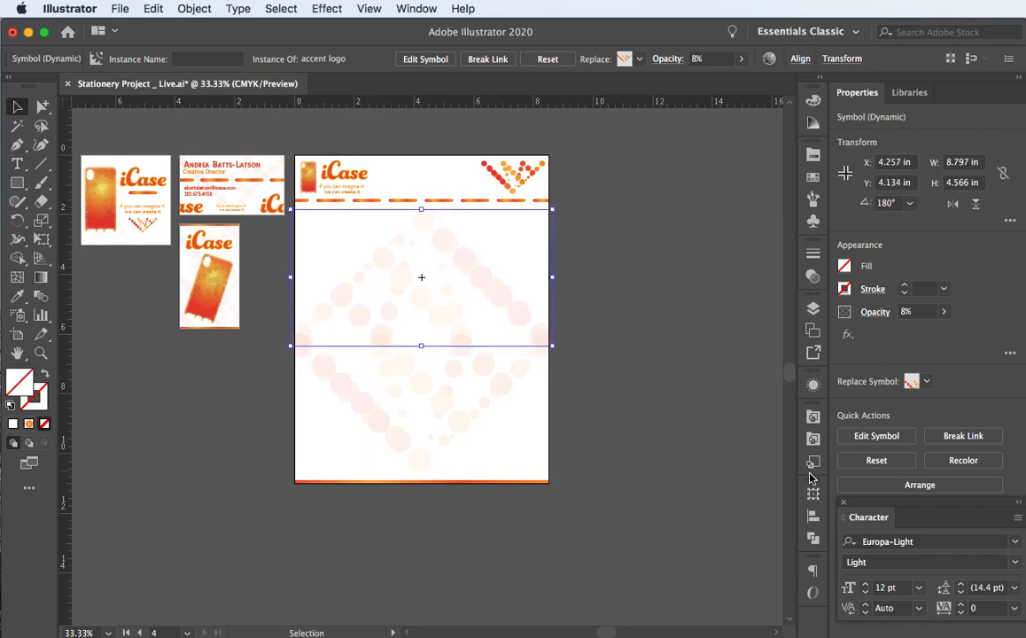
pyautogui.press('Up')
pyautogui.press('Up')
pyautogui.press('Up')
pyautogui.press('Up')
pyautogui.press('Up')
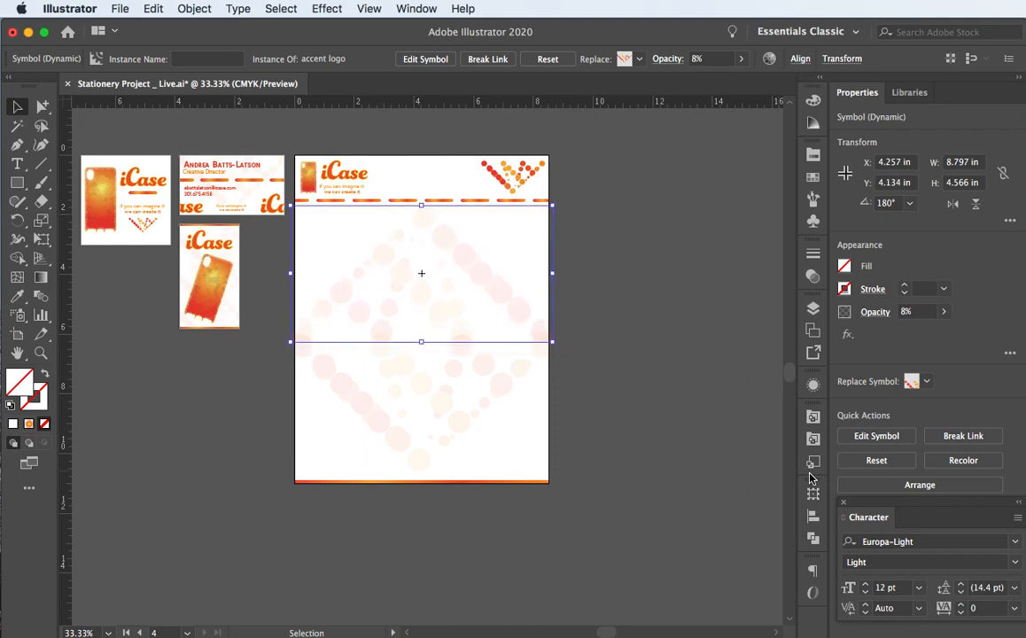
pyautogui.press('Down')
pyautogui.press('Down')
pyautogui.press('Down')
pyautogui.press('Down')
pyautogui.press('Down')
pyautogui.press('Down')
pyautogui.press('Down')
pyautogui.press('Down')
pyautogui.press('Down')
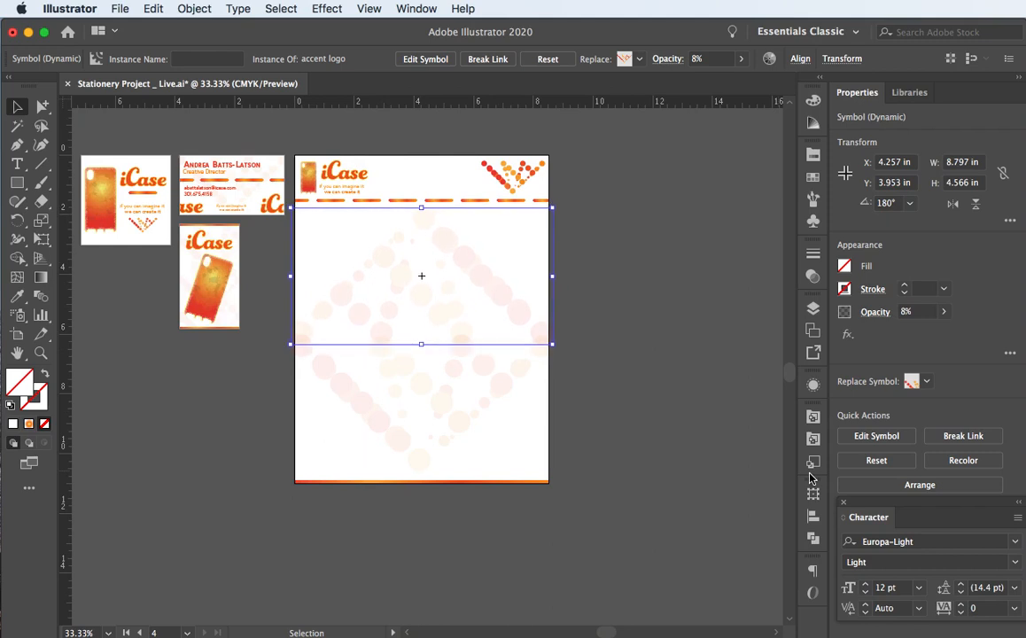
# - Nudge the lower faded accent logo down to Y 8.5 in, just above the bottom bar
pyautogui.click(467, 437)
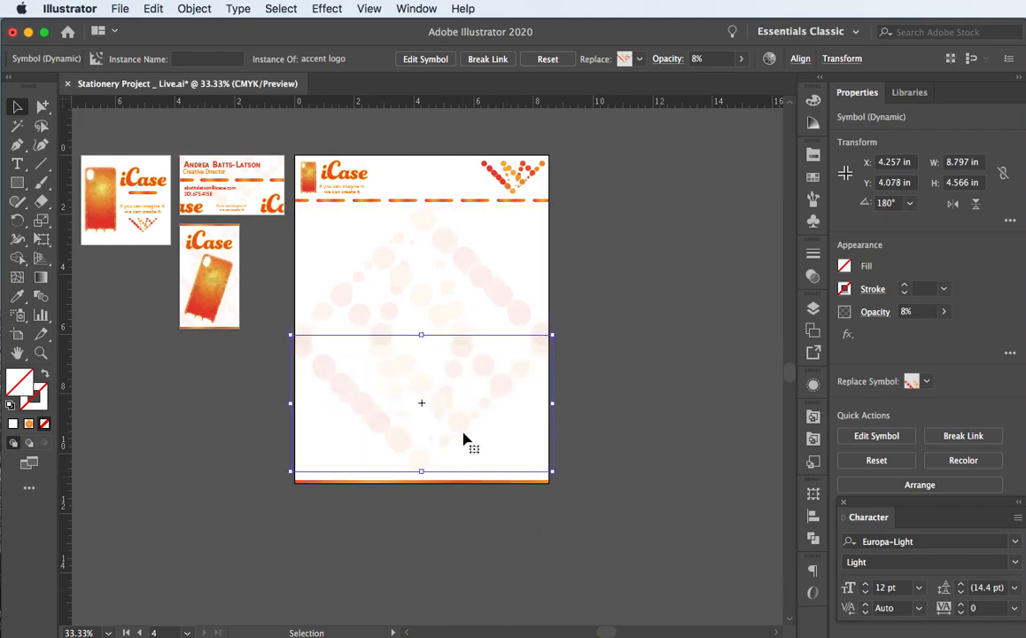
pyautogui.press('Down')
pyautogui.press('Down')
pyautogui.press('Down')
pyautogui.press('Down')
pyautogui.press('Down')
pyautogui.press('Down')
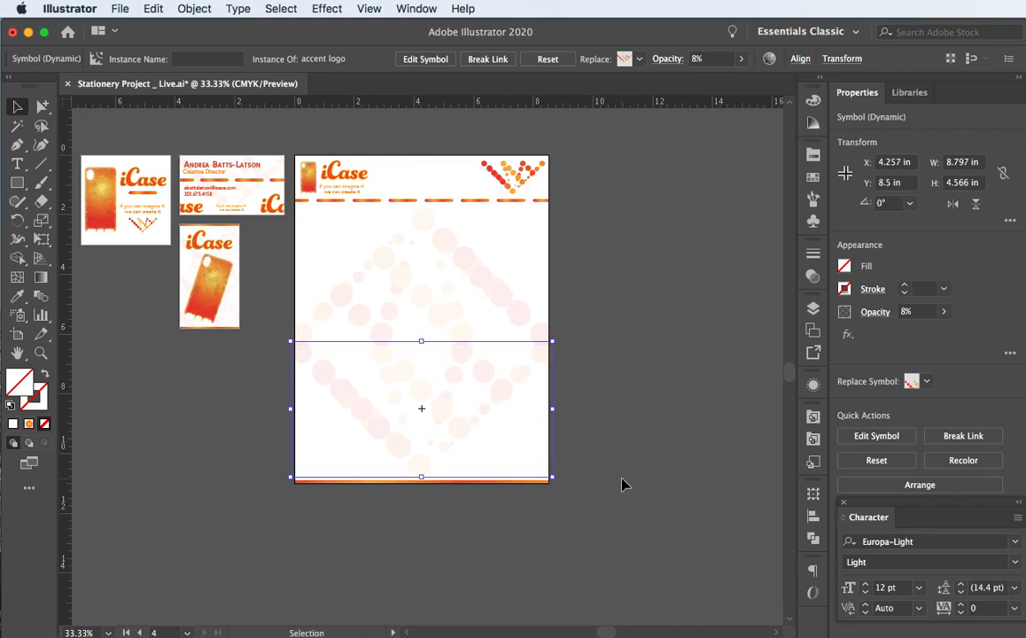
# - Nudge the rotated upper copy up to about Y 3.9 in to space it from the lower logo, and clear the selection
pyautogui.moveTo(527, 373); pyautogui.dragTo(486, 293)
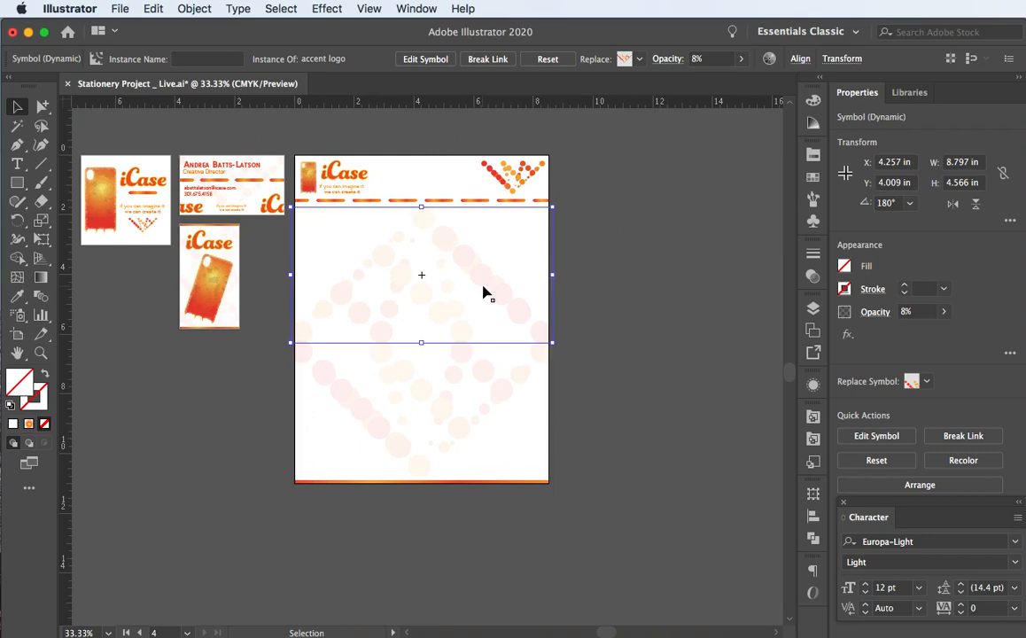
pyautogui.press('Up')
pyautogui.press('Up')
pyautogui.press('Up')
pyautogui.press('Up')
pyautogui.press('Up')
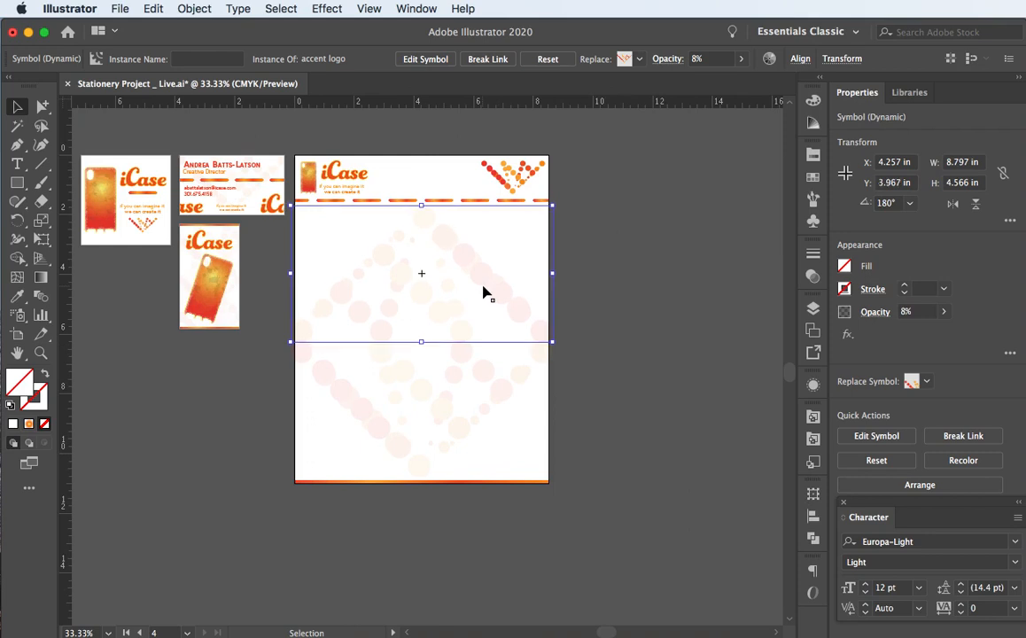
pyautogui.press('Up')
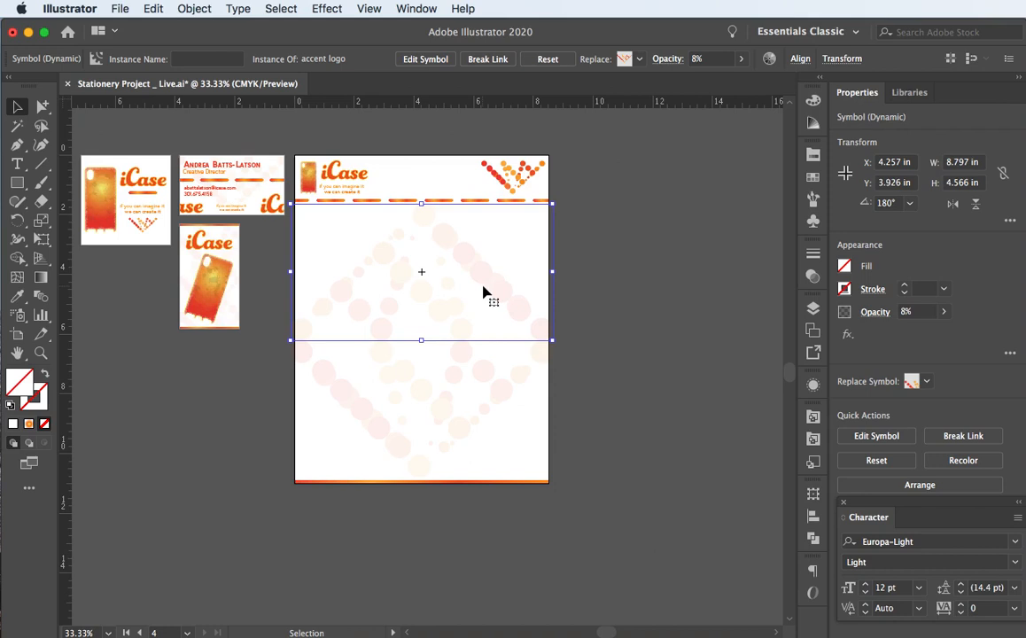
pyautogui.press('Up')
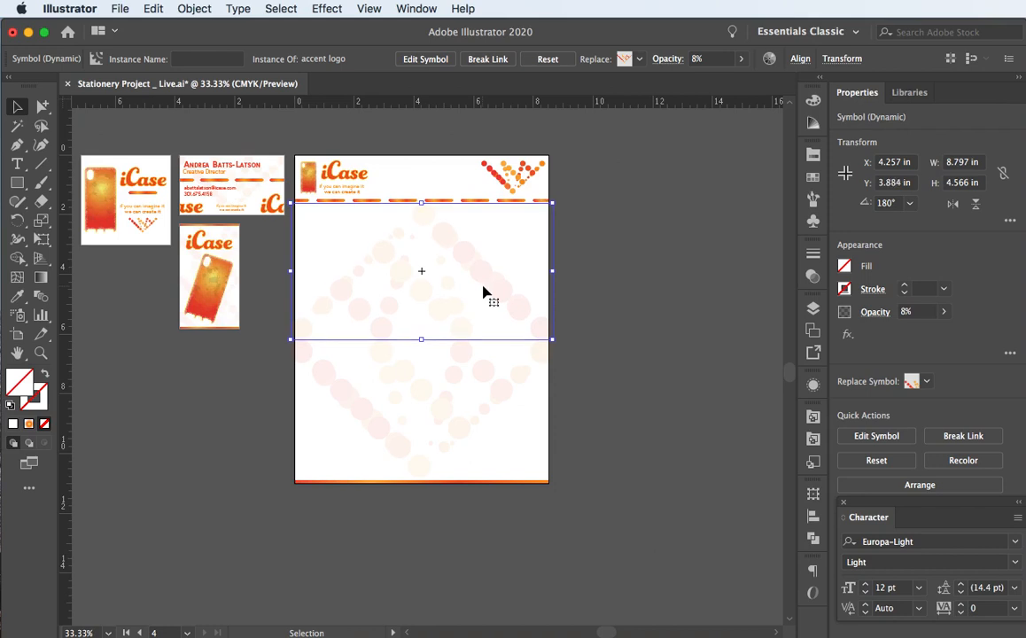
pyautogui.moveTo(482, 290); pyautogui.dragTo(443, 428)
pyautogui.click(647, 394)
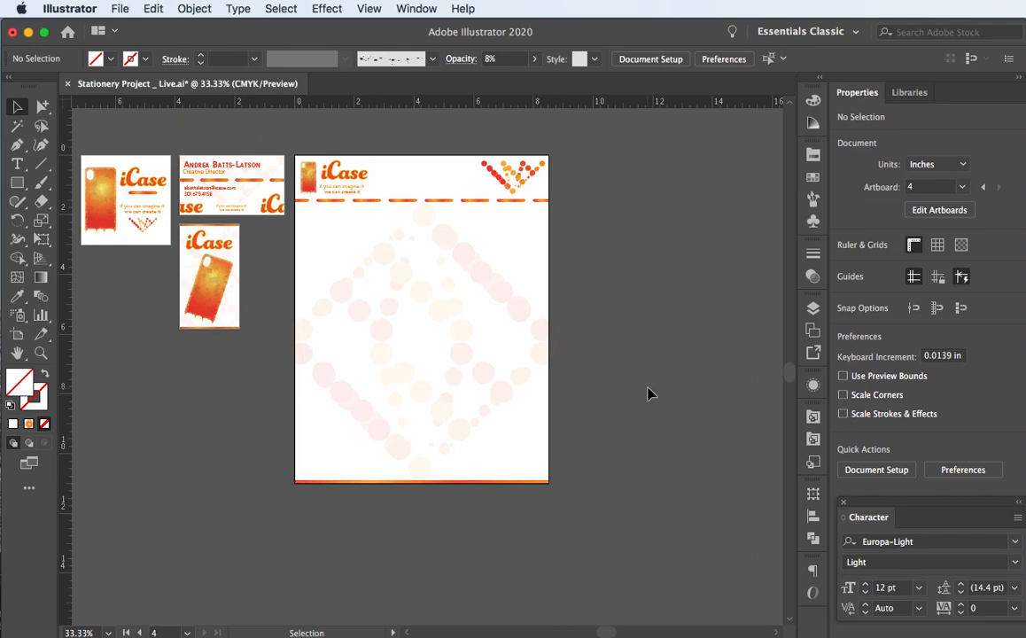
# - Delete the rotated upper accent logo copy and shift the remaining faded accent logo slightly up
pyautogui.click(412, 303)
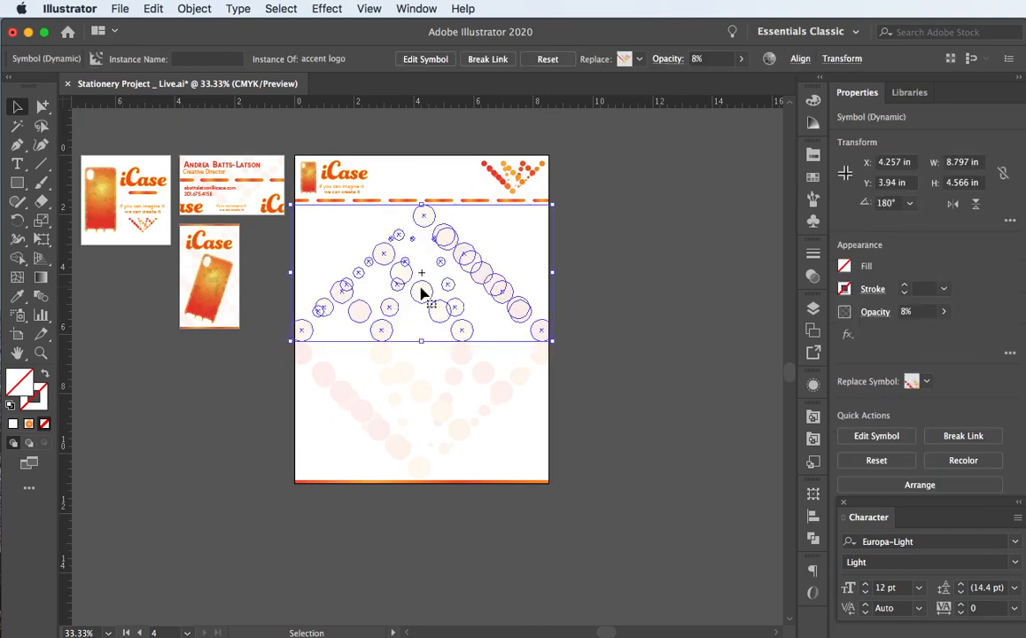
pyautogui.press('Delete')
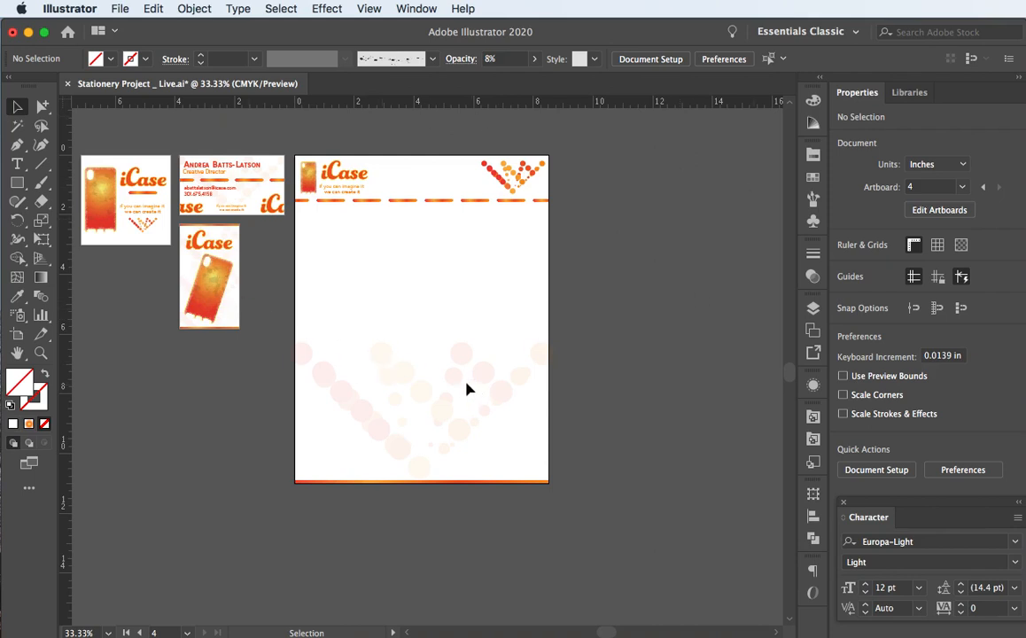
pyautogui.click(416, 399)
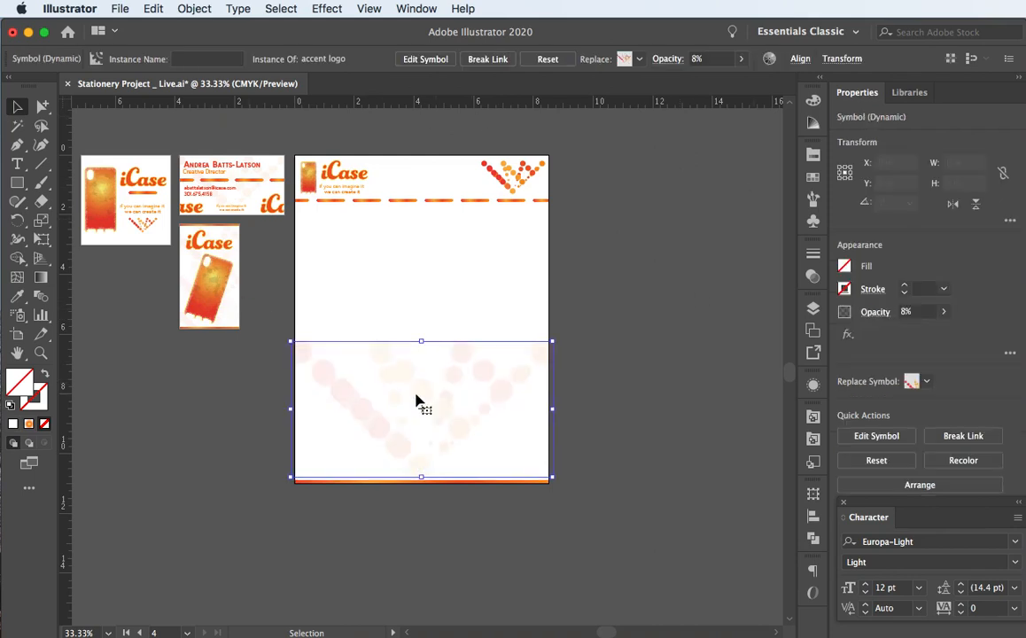
pyautogui.click(626, 300)
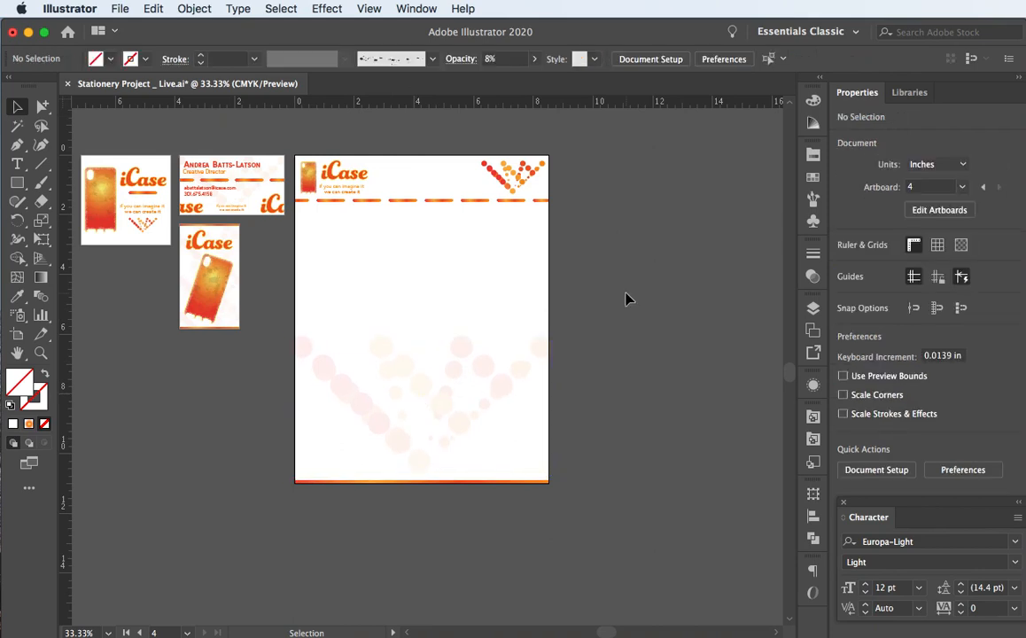
# - Delete the small accent logo from the letterhead's header
pyautogui.click(505, 190)
pyautogui.press('Delete')
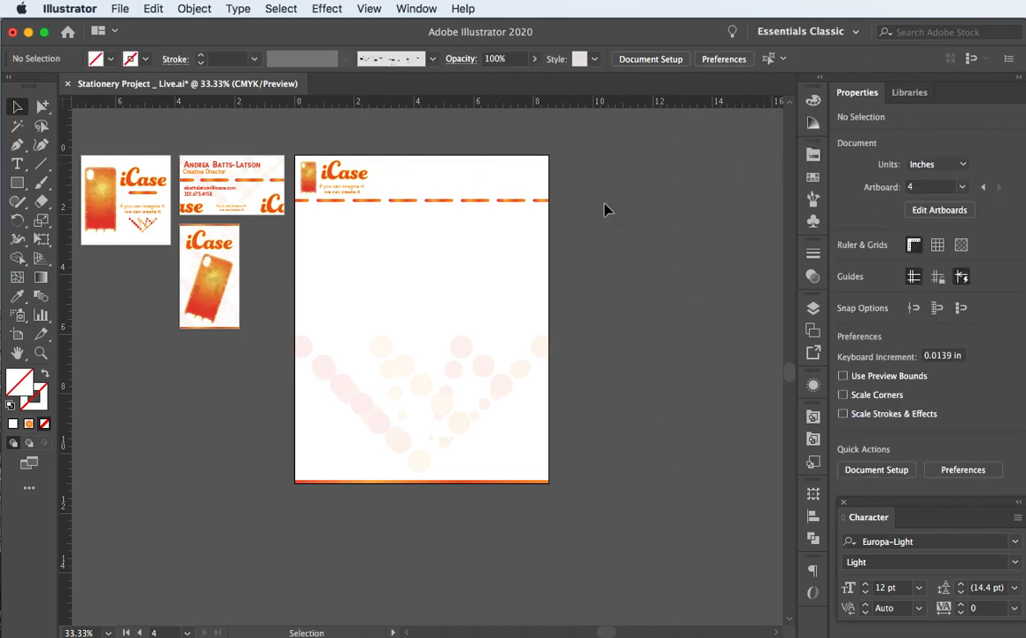
# - Group the eight bar logos of the dashed header row, leaving out the bottom bar logo and the clipping rectangle
pyautogui.click(437, 204)
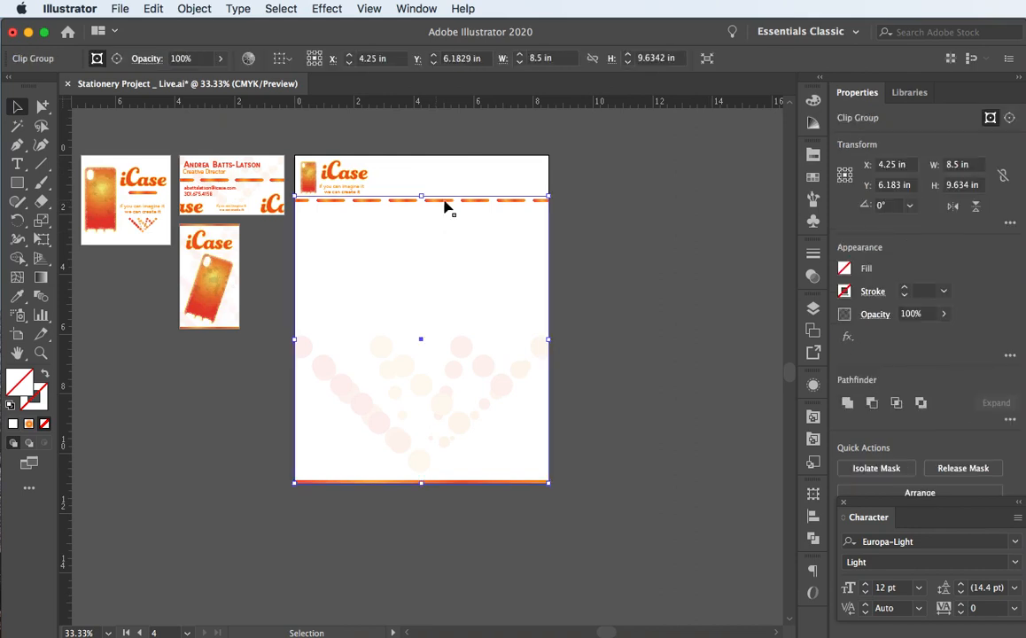
pyautogui.click(813, 310)
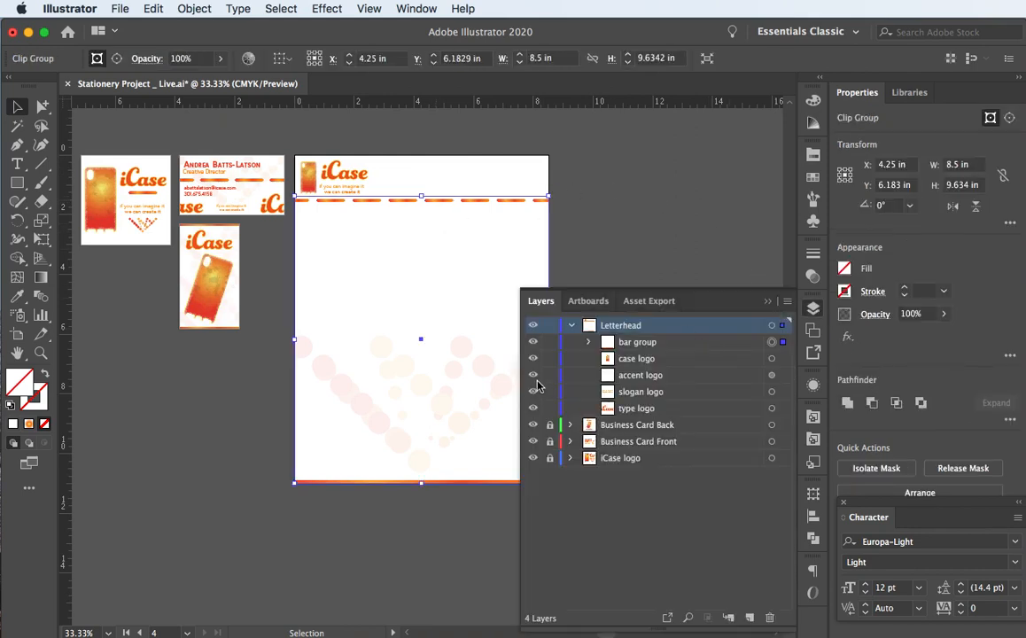
pyautogui.click(586, 342)
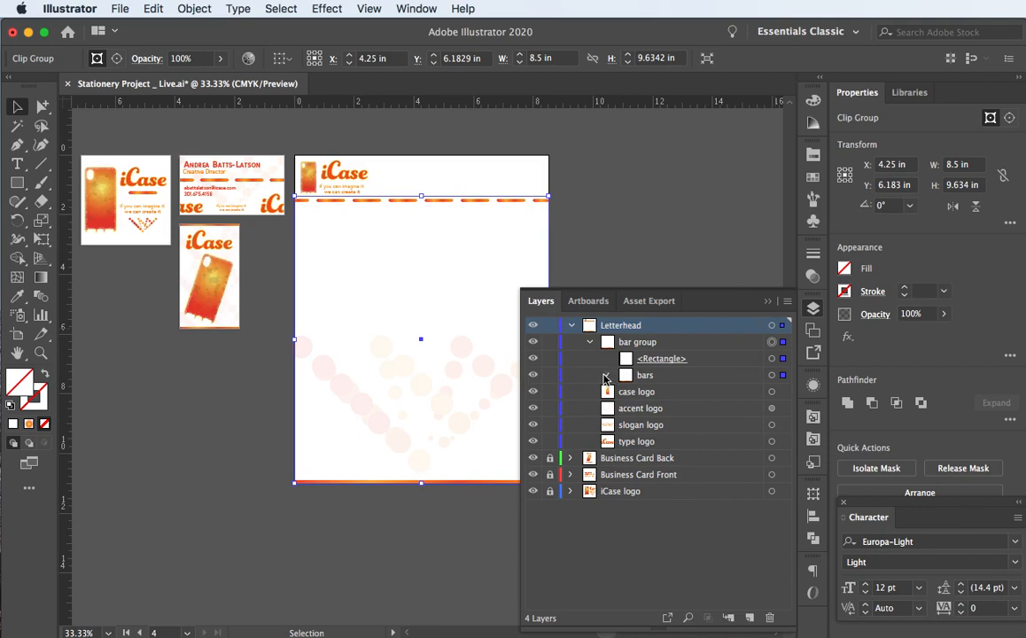
pyautogui.click(606, 376)
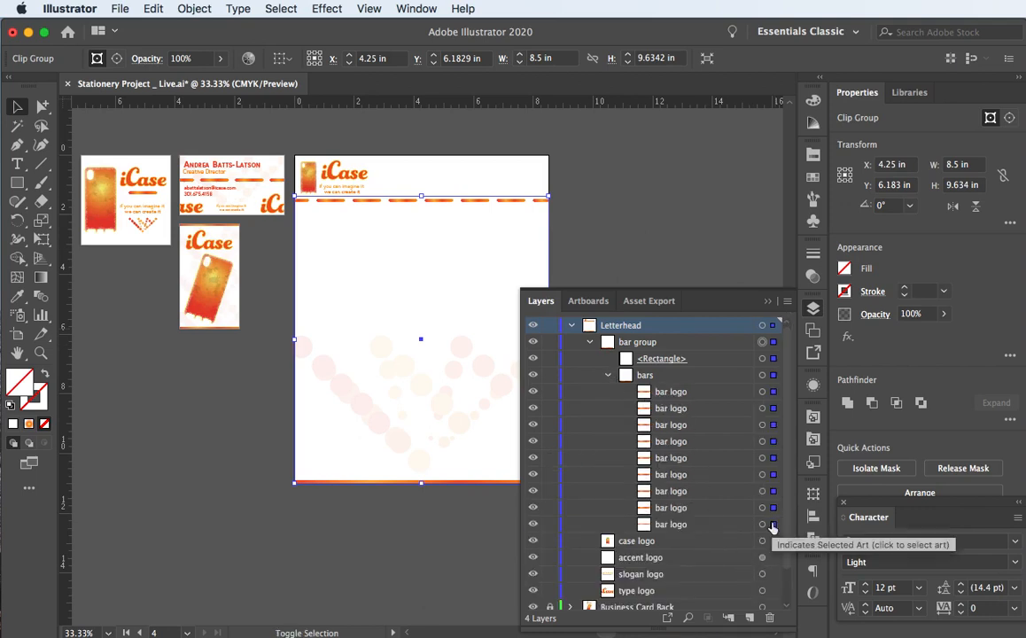
pyautogui.keyDown('shift'); pyautogui.click(773, 523); pyautogui.keyUp('shift')
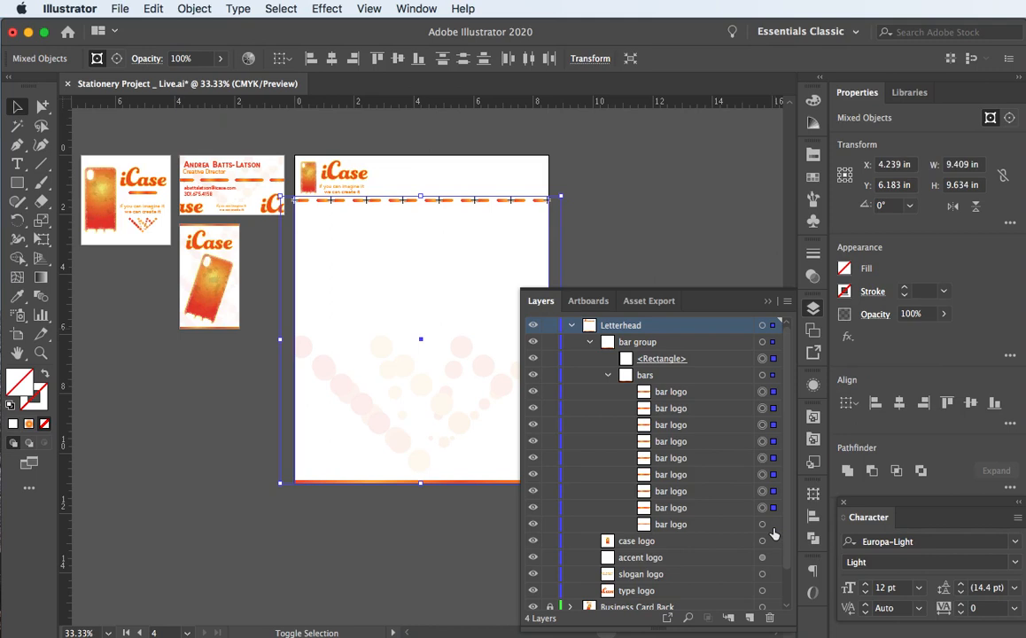
pyautogui.keyDown('shift'); pyautogui.click(761, 359); pyautogui.keyUp('shift')
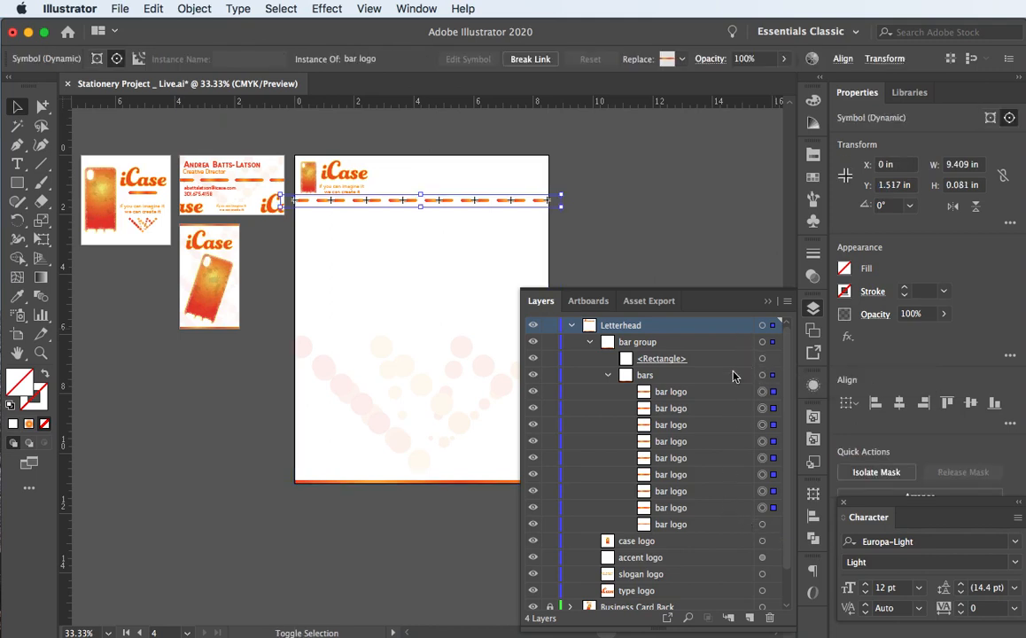
pyautogui.press('super+g')
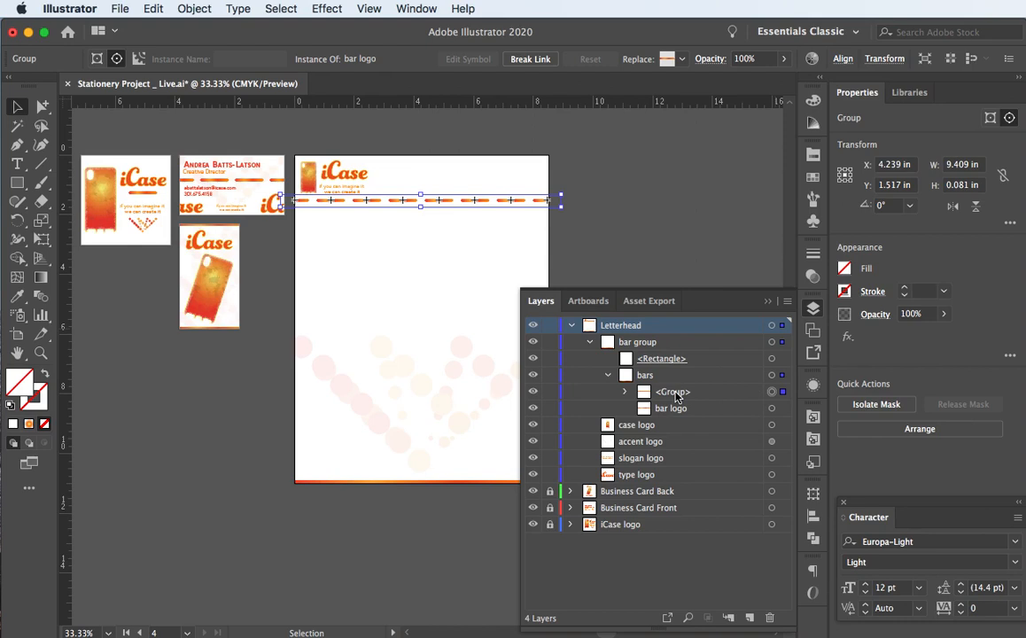
# - Rename the new group of header bar logos "bars top"
pyautogui.doubleClick(673, 392)
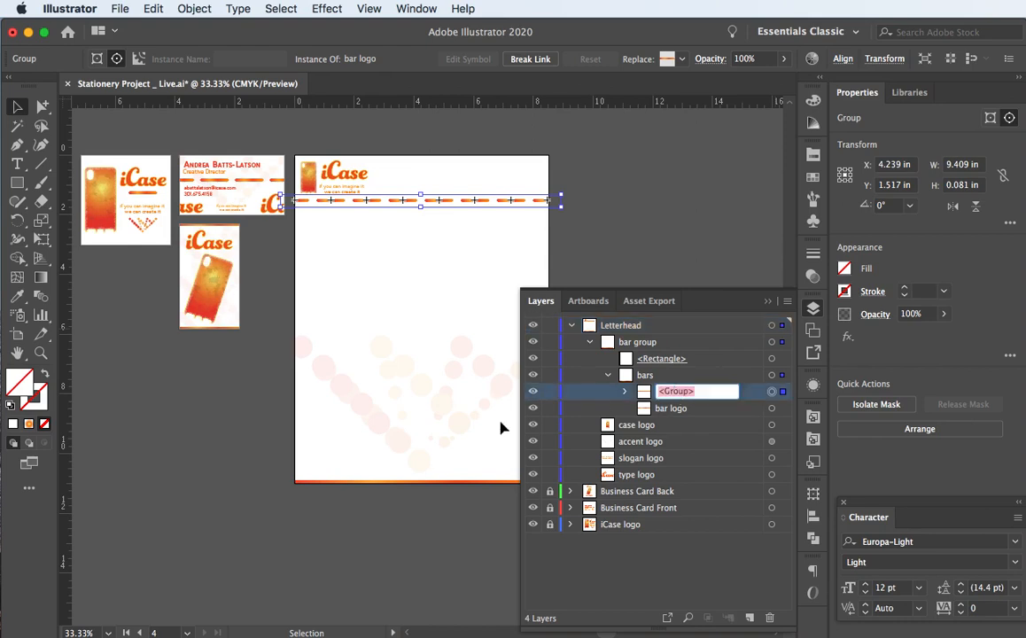
pyautogui.write('bars top')
pyautogui.press('Return')
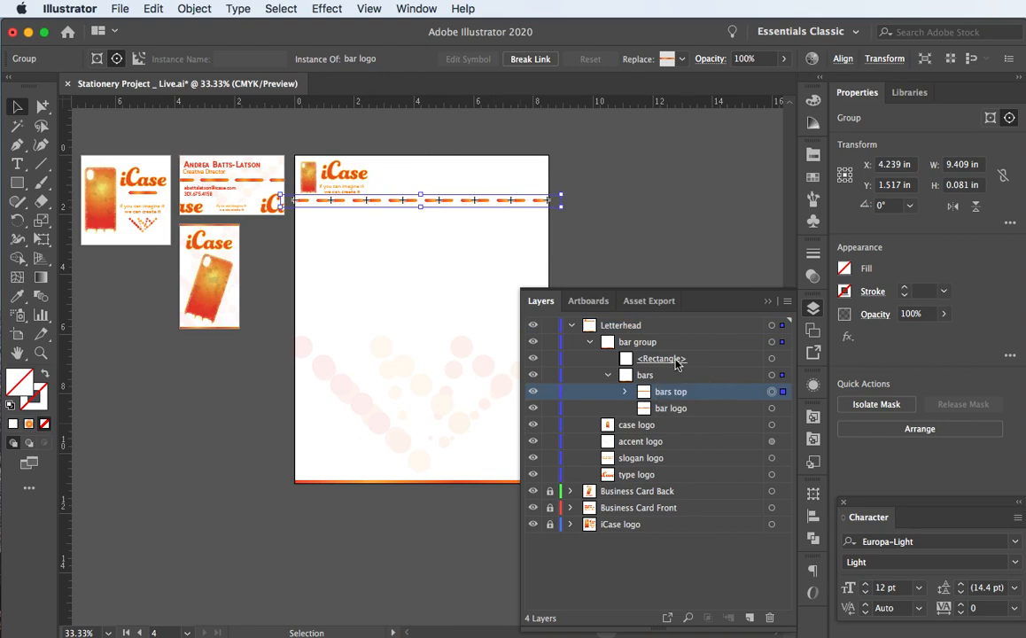
# - Hide the "bars top" group so the dashed row is removed from the letterhead's view
pyautogui.click(767, 301)
pyautogui.click(813, 310)
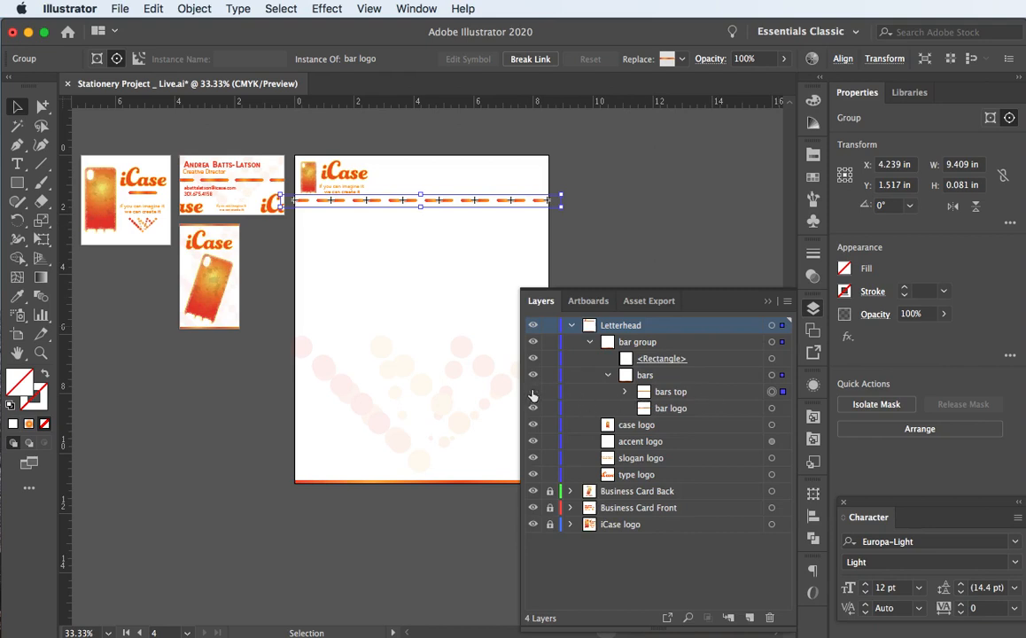
pyautogui.moveTo(532, 391); pyautogui.dragTo(532, 407)
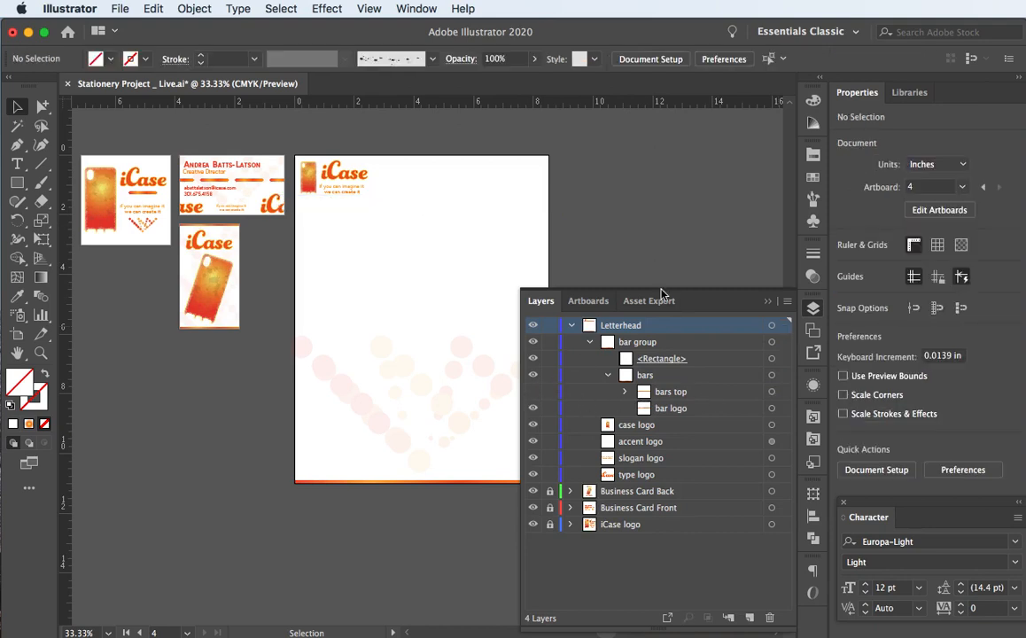
# - Show the "bars top" group again and move it out of the clipped "bar group" to the top of the Letterhead layer
pyautogui.click(766, 300)
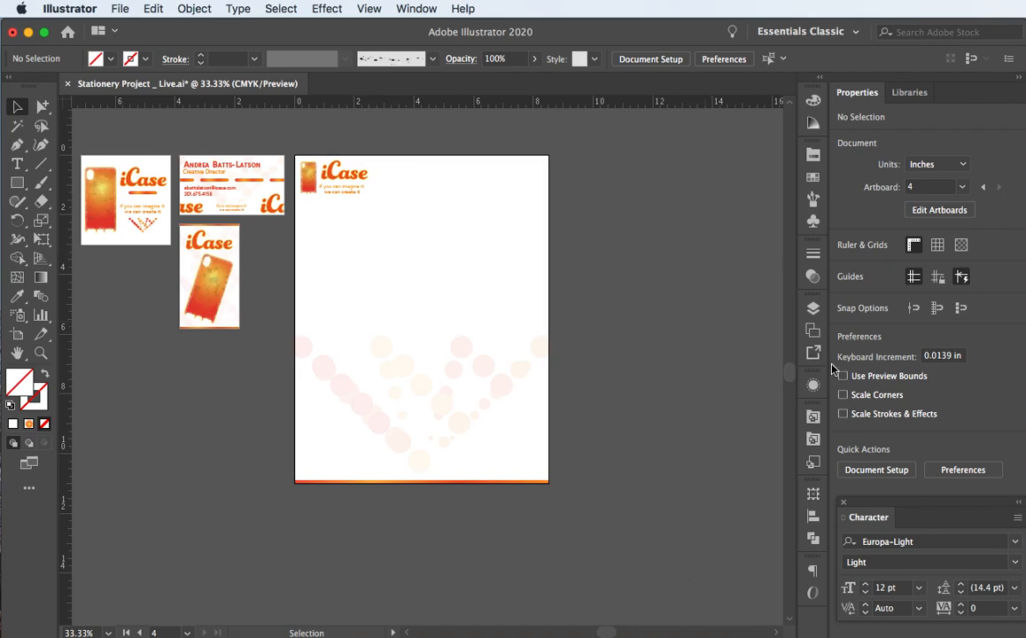
pyautogui.press('F7')
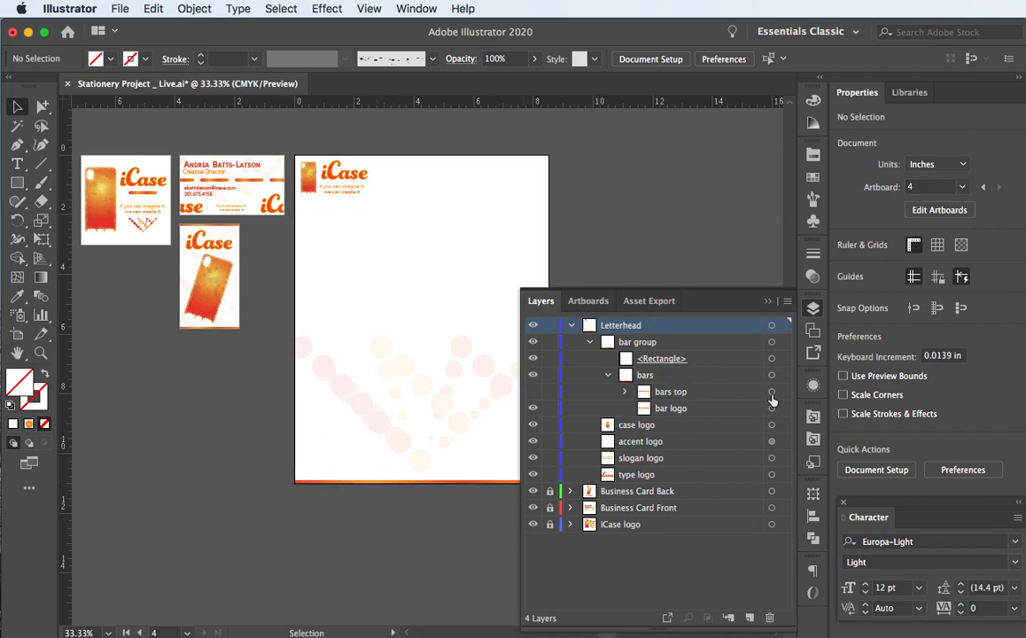
pyautogui.click(532, 392)
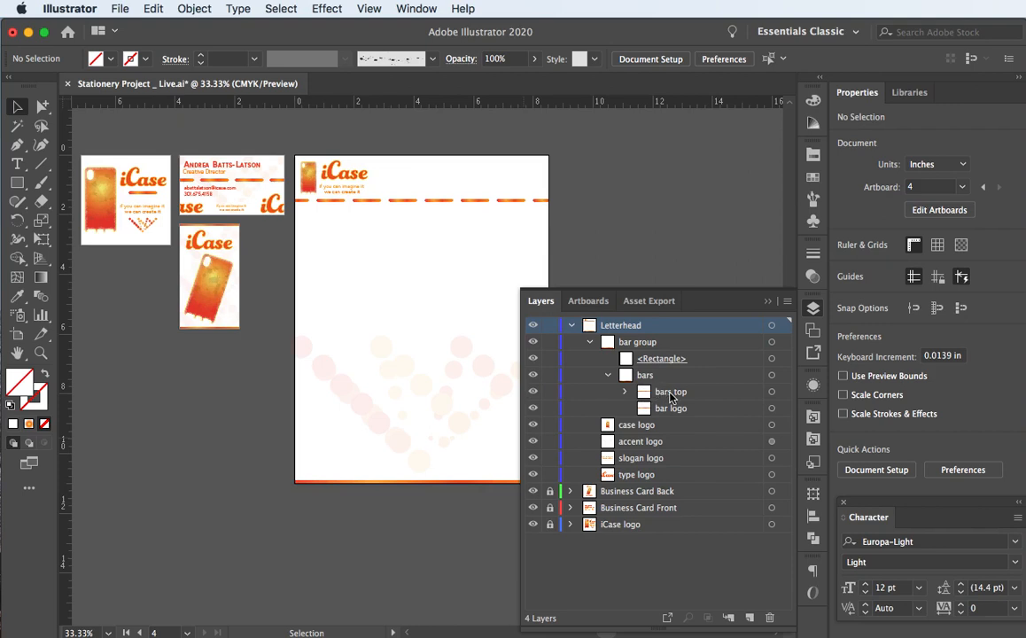
pyautogui.moveTo(669, 394); pyautogui.dragTo(664, 342)
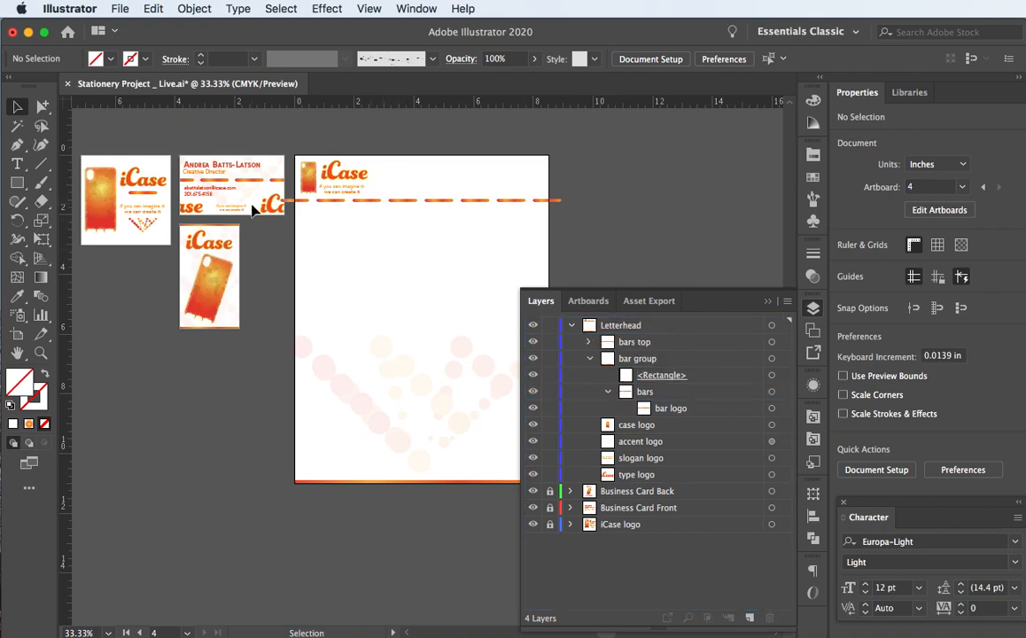
# - Isolate the "bars top" group, delete its two end bars overhanging the page edges, and leave isolation mode
pyautogui.click(295, 206)
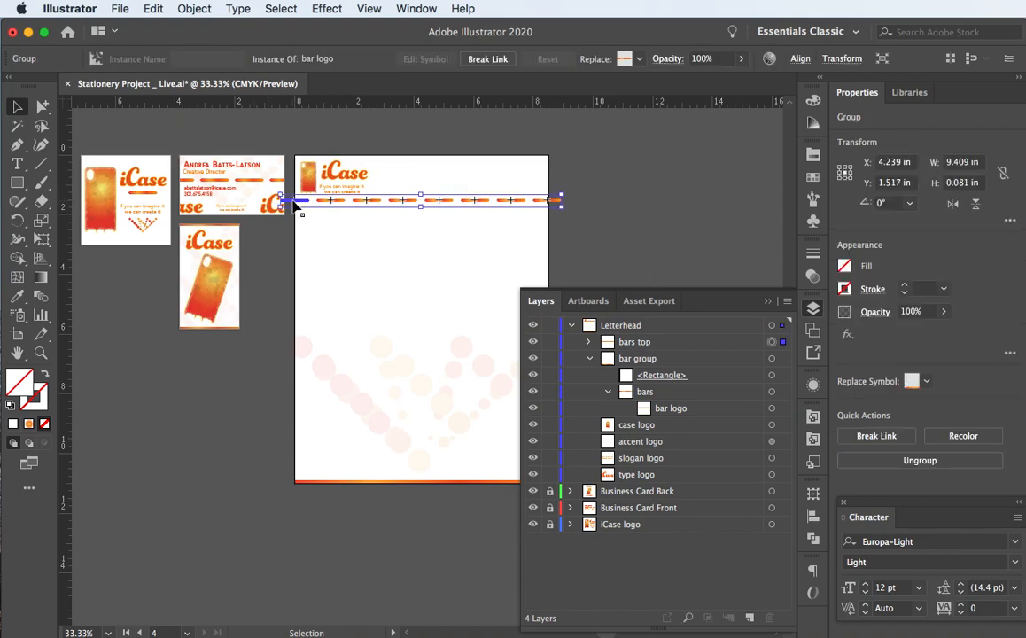
pyautogui.doubleClick(295, 205)
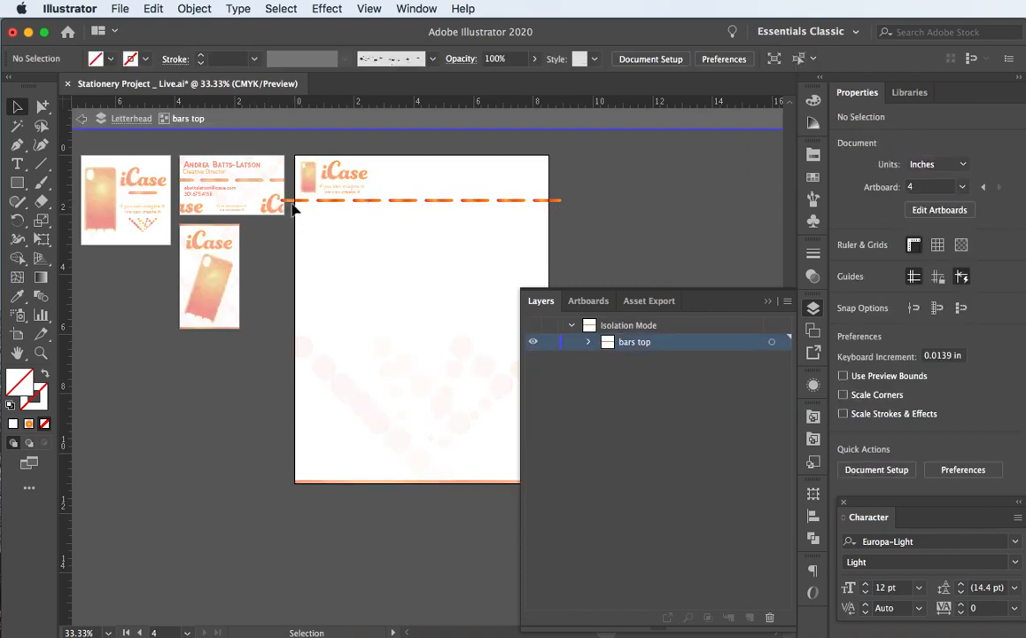
pyautogui.click(295, 206)
pyautogui.click(410, 236)
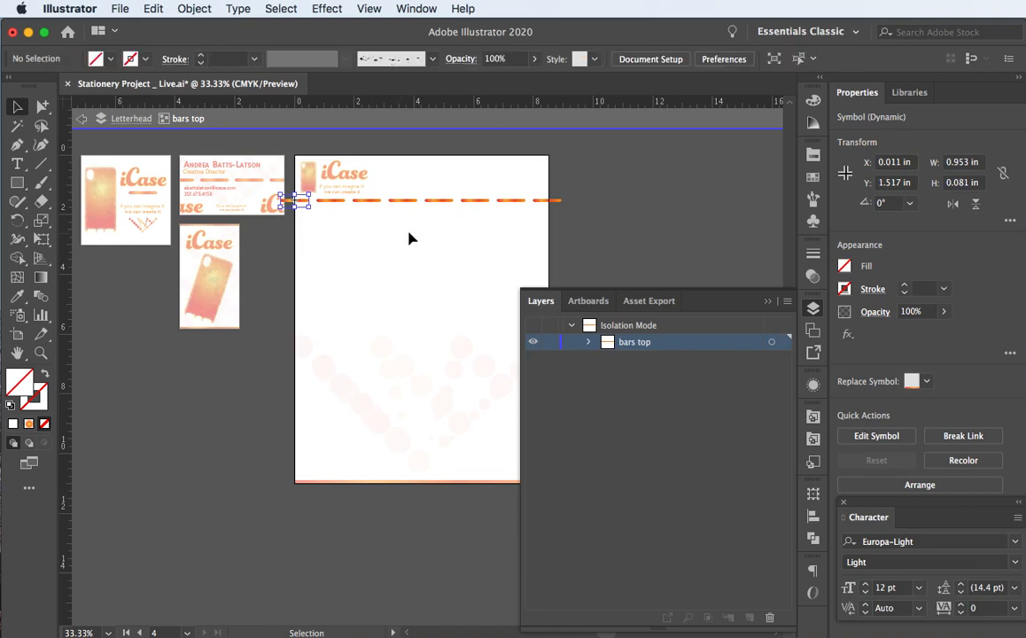
pyautogui.click(555, 202)
pyautogui.press('Delete')
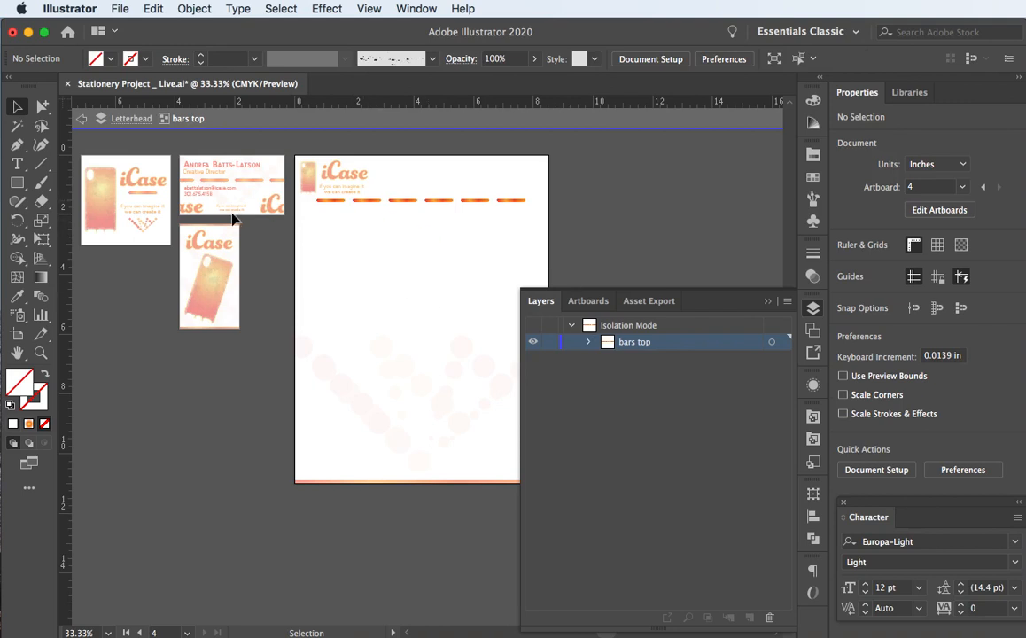
pyautogui.doubleClick(173, 164)
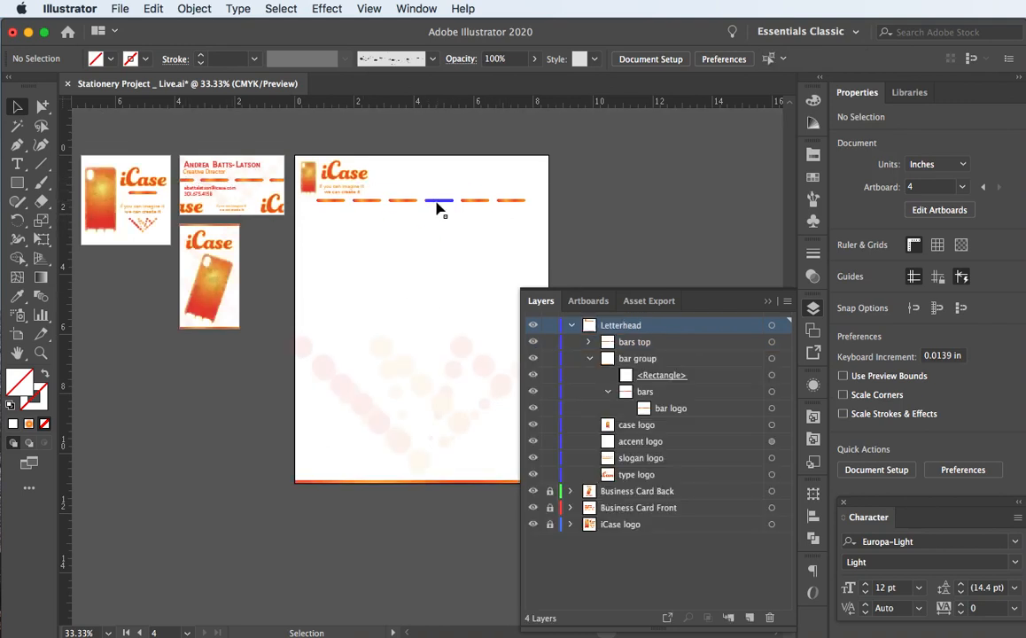
# - Move the "bars top" row beside the header slogan, to about X 6.17 in, Y 1.23 in, with its fifth bar ending at the page's right edge
pyautogui.moveTo(440, 206); pyautogui.dragTo(499, 195)
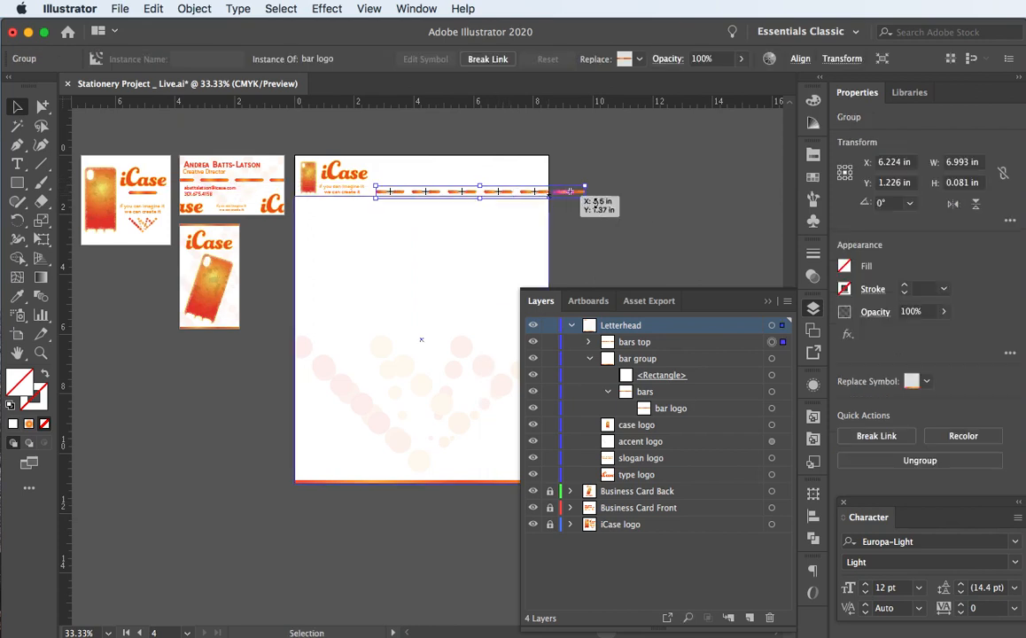
pyautogui.press('Right')
pyautogui.press('Right')
pyautogui.press('Right')
pyautogui.press('Right')
pyautogui.press('Right')
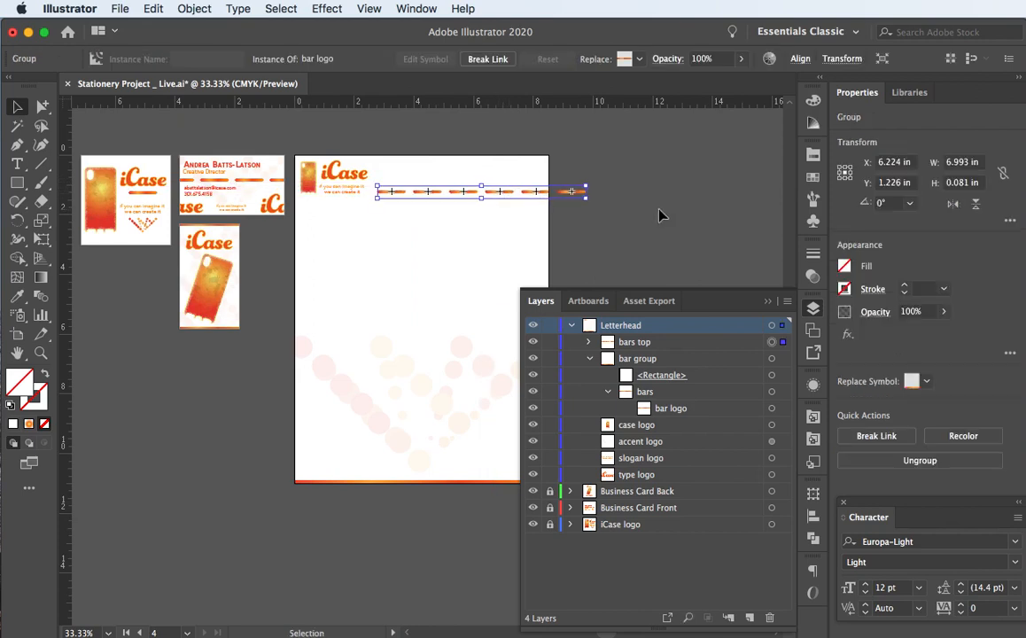
pyautogui.press('Left')
pyautogui.press('Left')
pyautogui.press('Left')
pyautogui.press('Left')
pyautogui.press('Left')
pyautogui.press('Left')
pyautogui.press('Left')
pyautogui.press('Left')
pyautogui.press('Left')
pyautogui.press('Left')
pyautogui.press('Left')
pyautogui.press('Left')
pyautogui.press('Left')
pyautogui.press('Left')
pyautogui.press('Left')
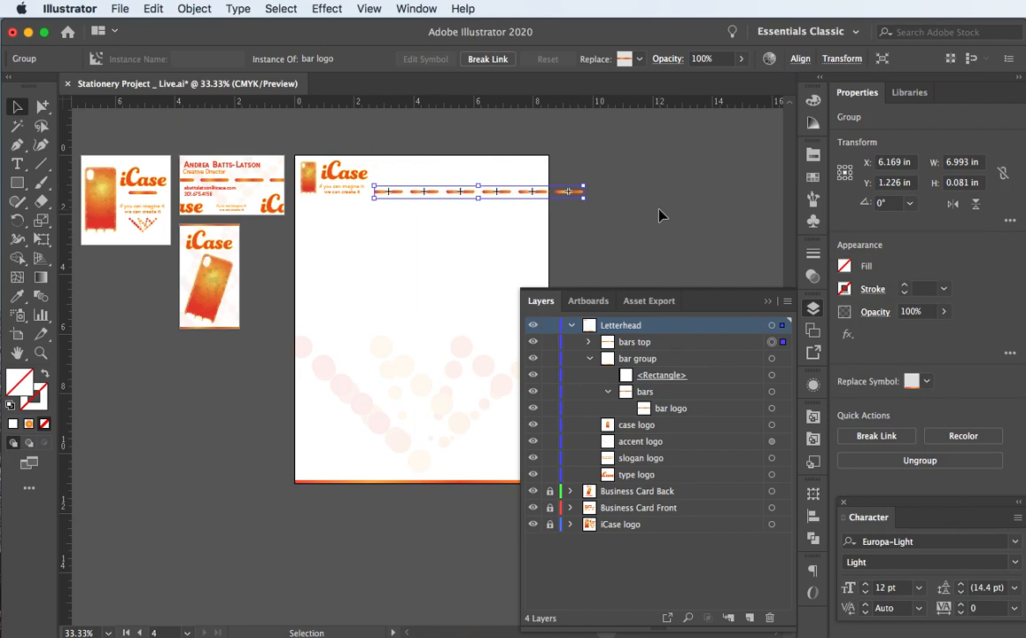
pyautogui.click(649, 210)
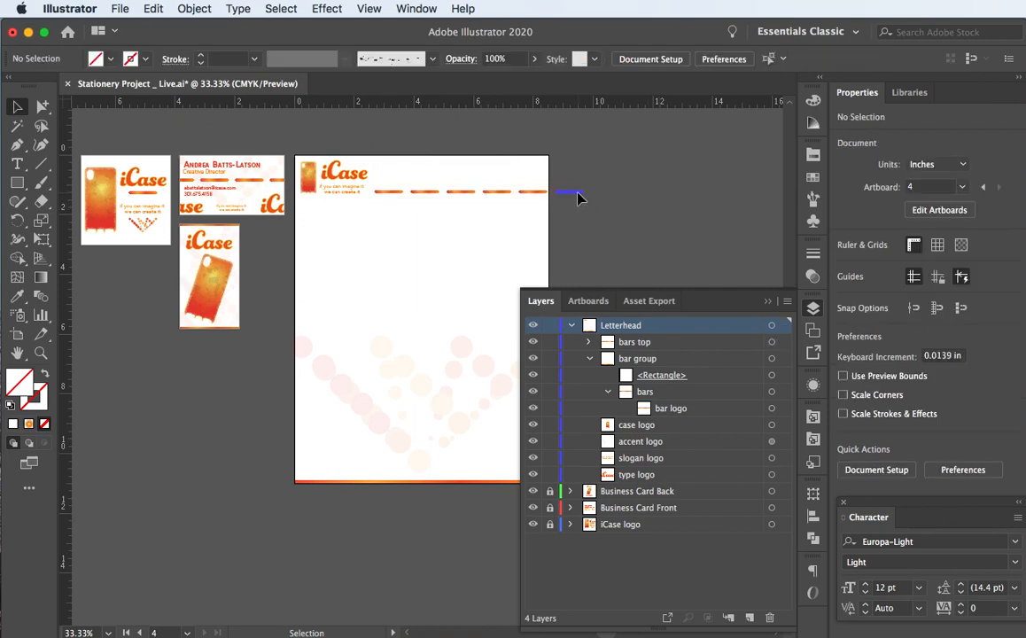
# - Delete the single bar of the header row that lies outside the letterhead's right edge, using the Group Selection tool
pyautogui.click(574, 192)
pyautogui.click(42, 106)
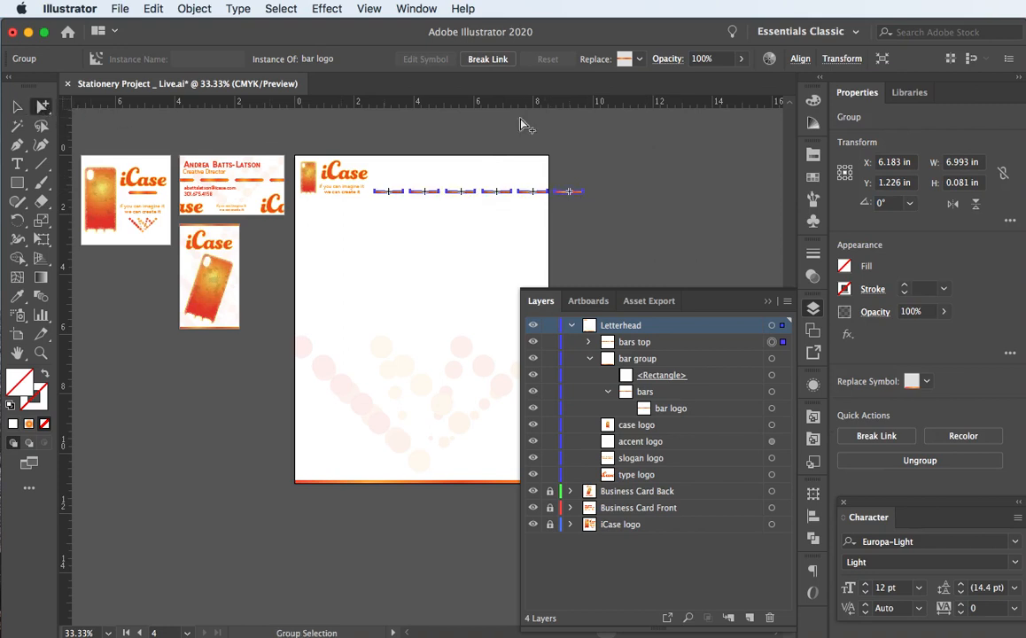
pyautogui.click(616, 116)
pyautogui.click(568, 194)
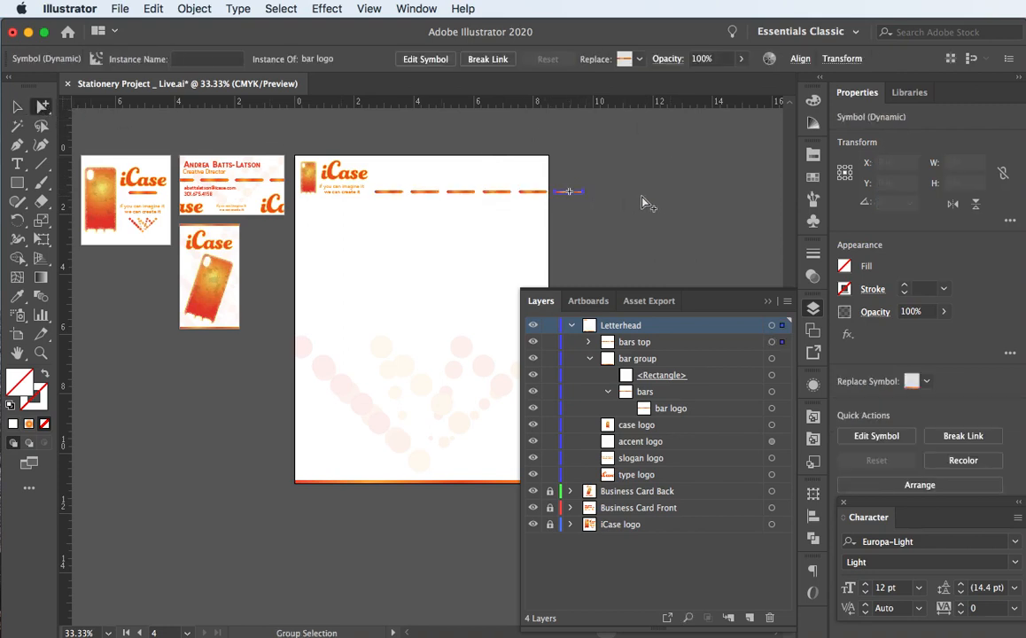
pyautogui.press('Delete')
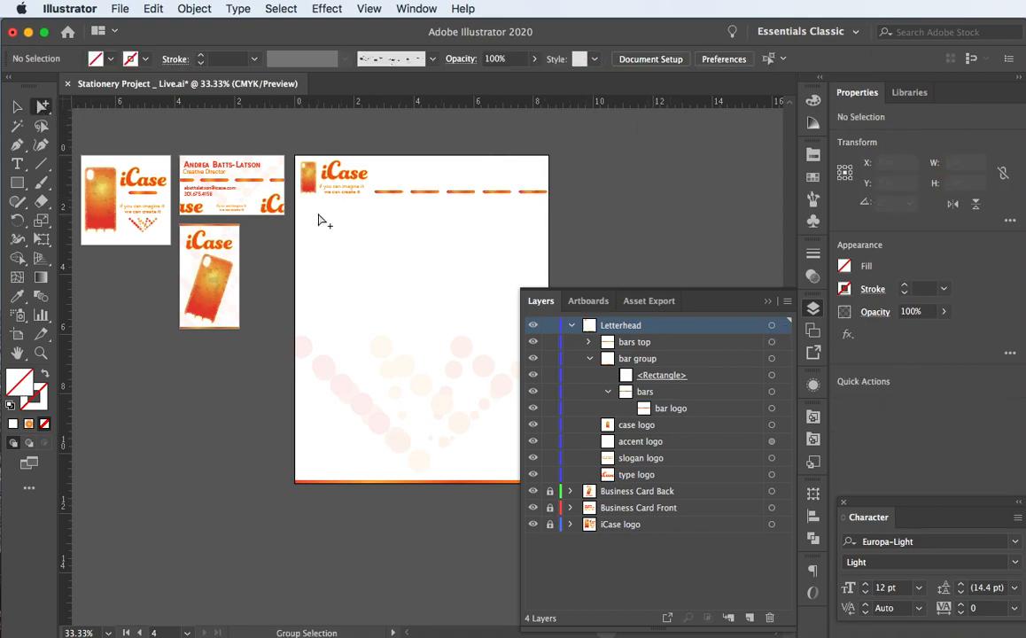
# - Nudge the remaining five-bar header row slightly left, leaving a small margin before the letterhead's right edge
pyautogui.click(17, 106)
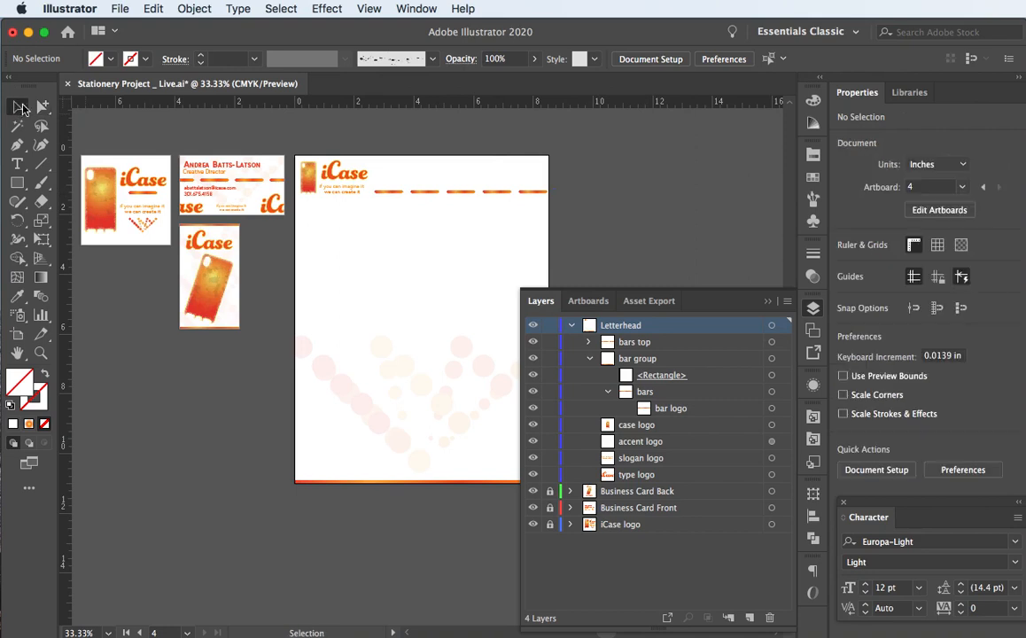
pyautogui.click(467, 194)
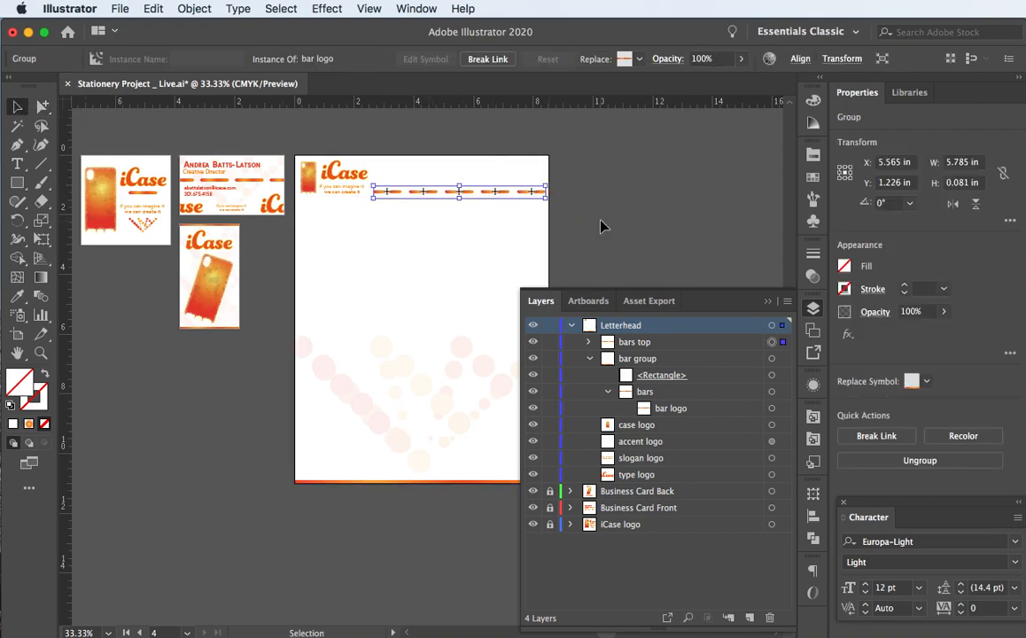
pyautogui.press('Left')
pyautogui.press('Left')
pyautogui.press('Left')
pyautogui.press('Left')
pyautogui.press('Left')
pyautogui.press('Left')
pyautogui.press('Left')
pyautogui.press('Left')
pyautogui.press('Left')
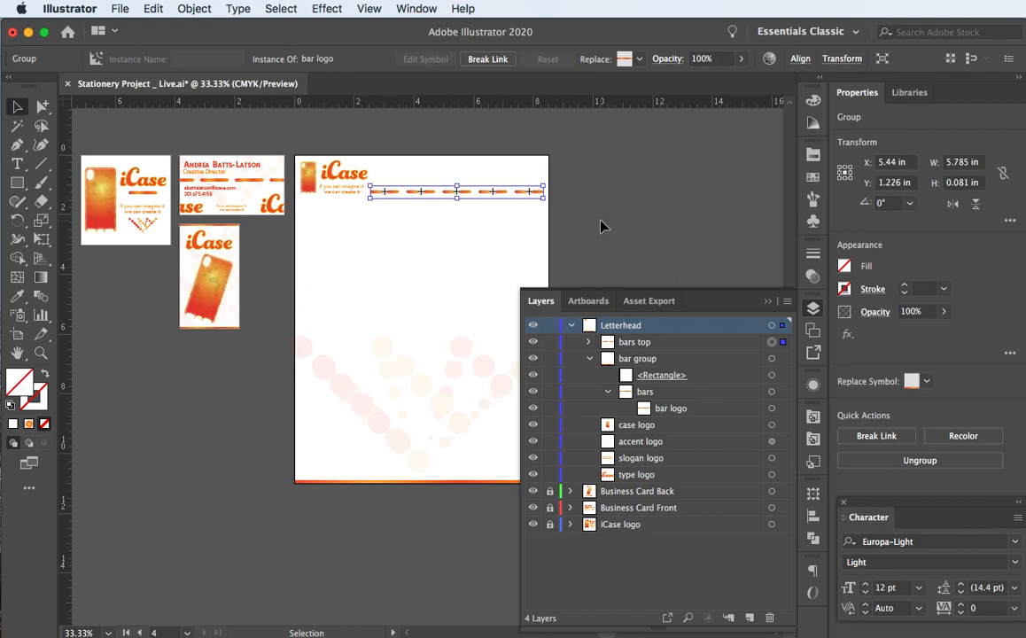
pyautogui.press('Left')
pyautogui.press('Left')
pyautogui.click(601, 227)
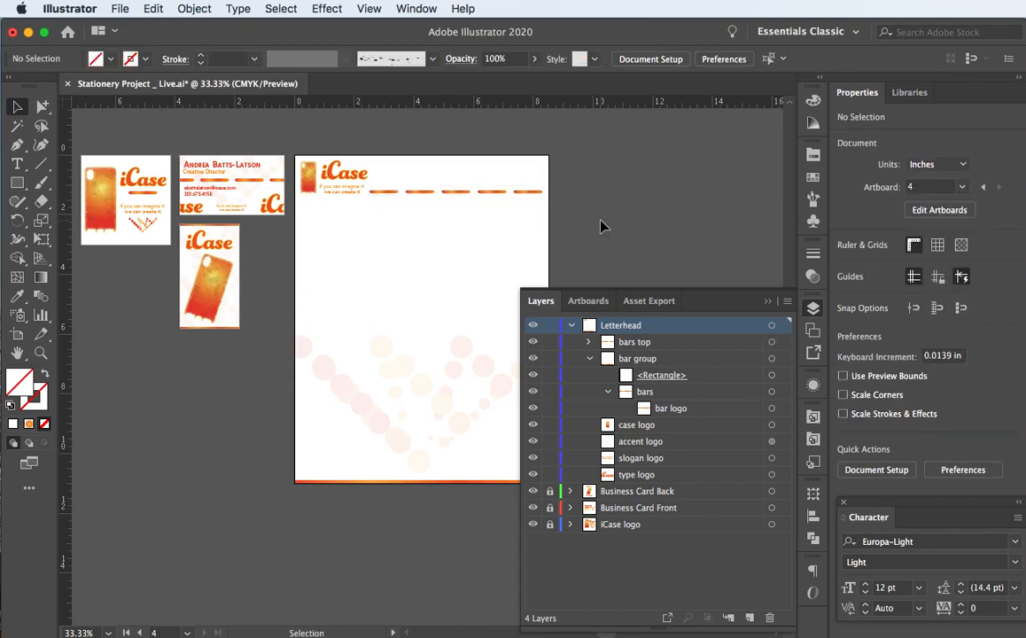
# - Fit the Letterhead artboard in the window and save the document
pyautogui.click(769, 301)
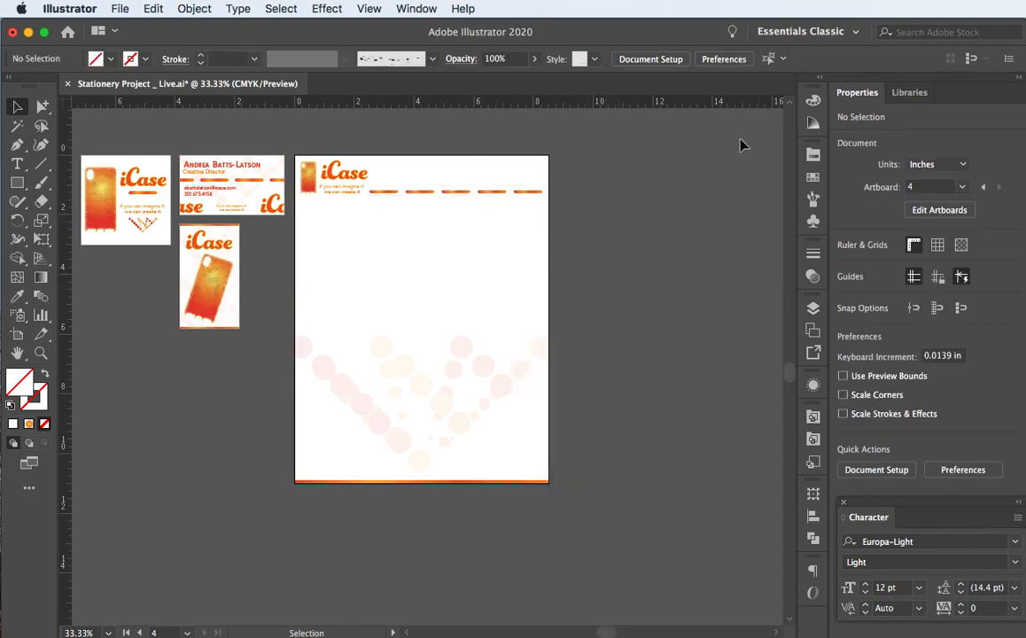
pyautogui.press('super+0')
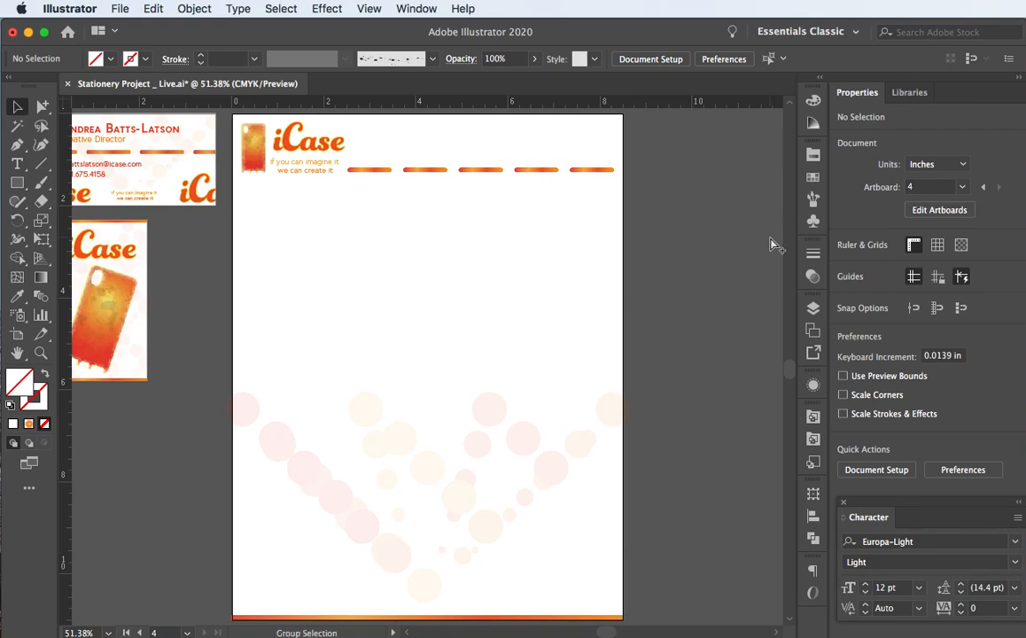
pyautogui.press('super+s')
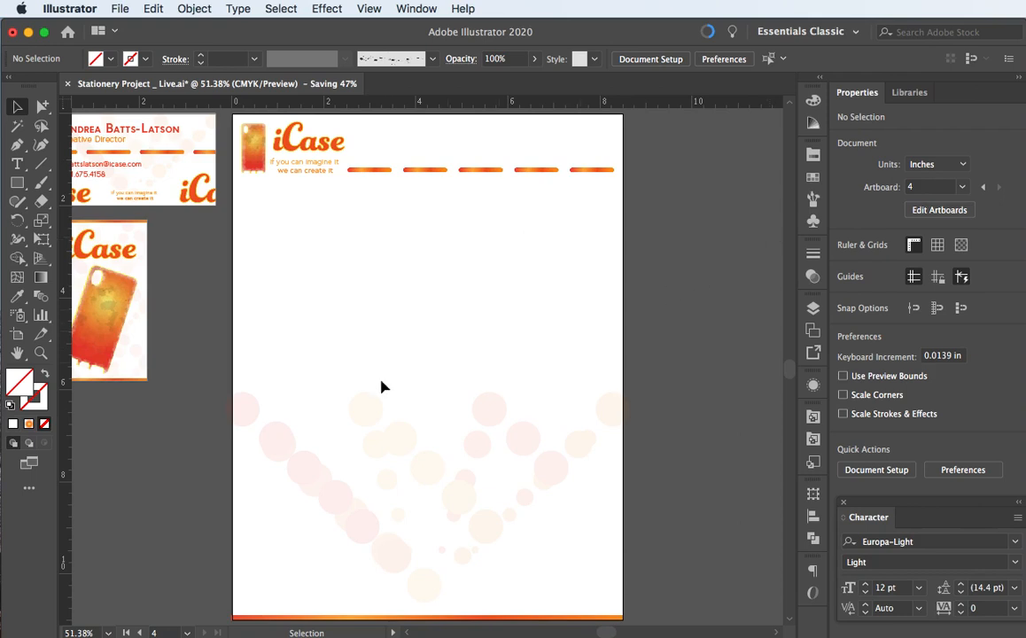
pyautogui.moveTo(266, 401); pyautogui.dragTo(323, 445)
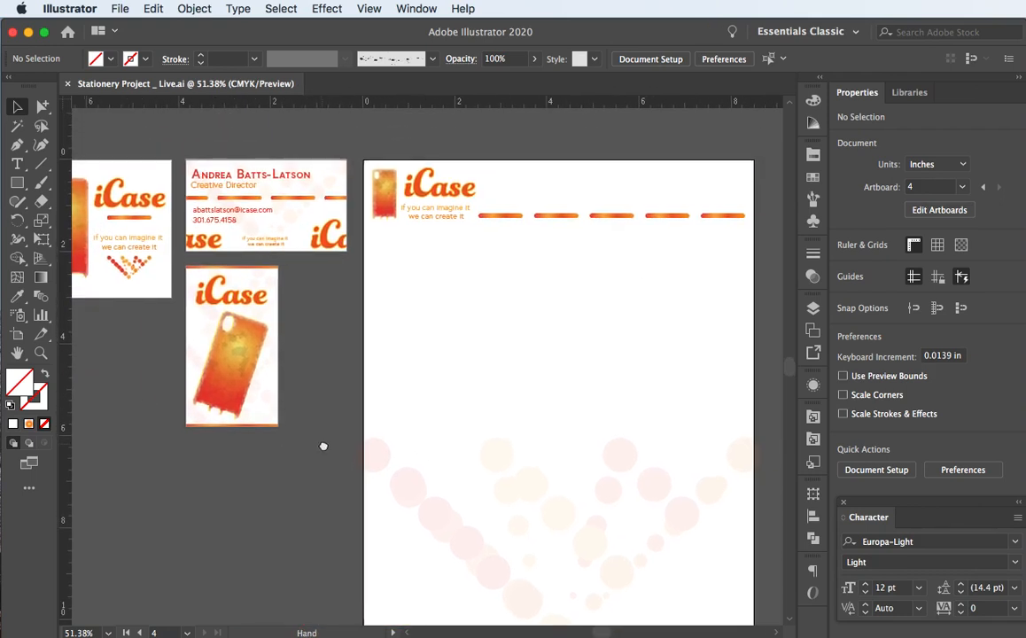
pyautogui.moveTo(188, 412); pyautogui.dragTo(337, 413)
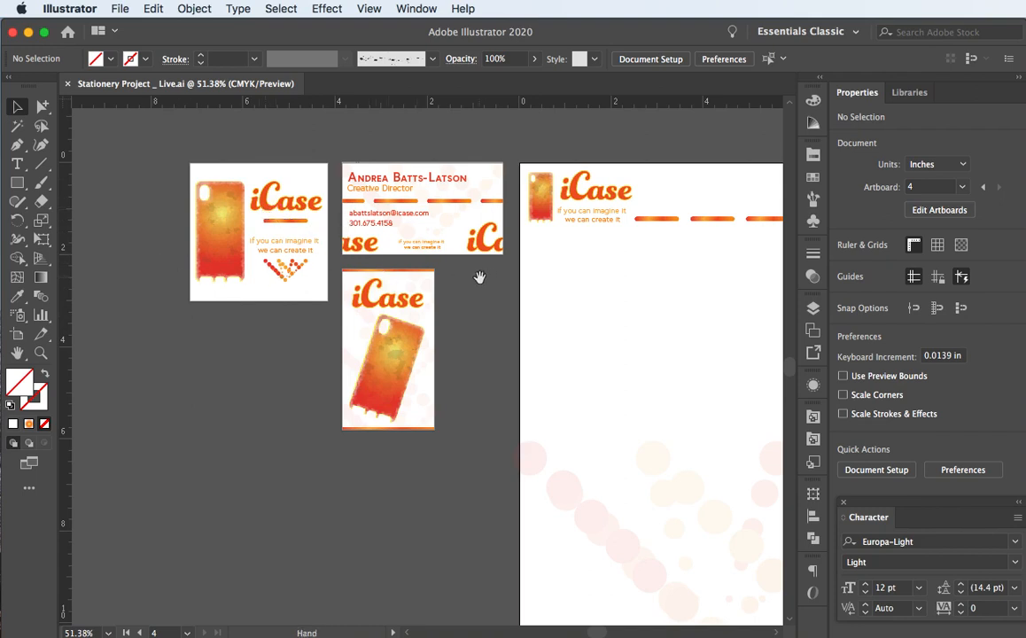
pyautogui.moveTo(478, 277); pyautogui.dragTo(298, 258)
pyautogui.moveTo(420, 277); pyautogui.dragTo(365, 260)
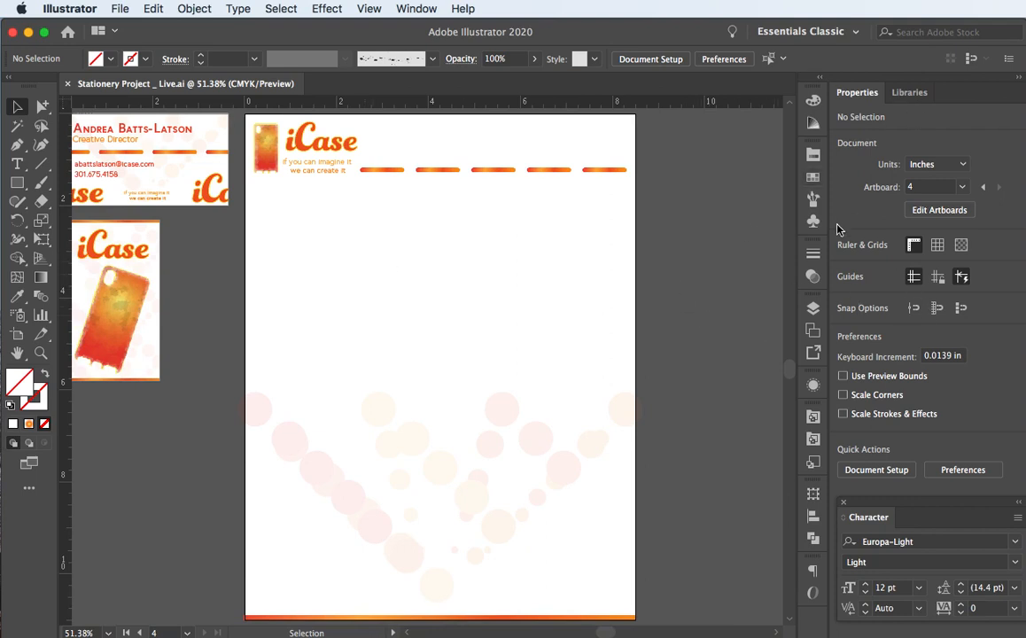
# - Collapse and lock the Letterhead layer, and save the stationery document with that change
pyautogui.click(812, 308)
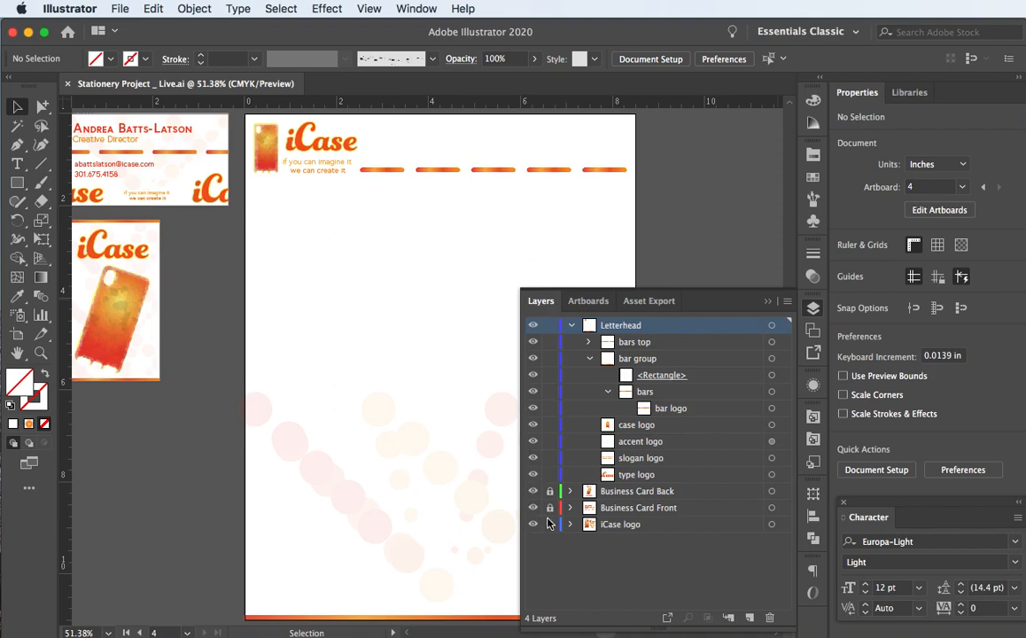
pyautogui.click(572, 326)
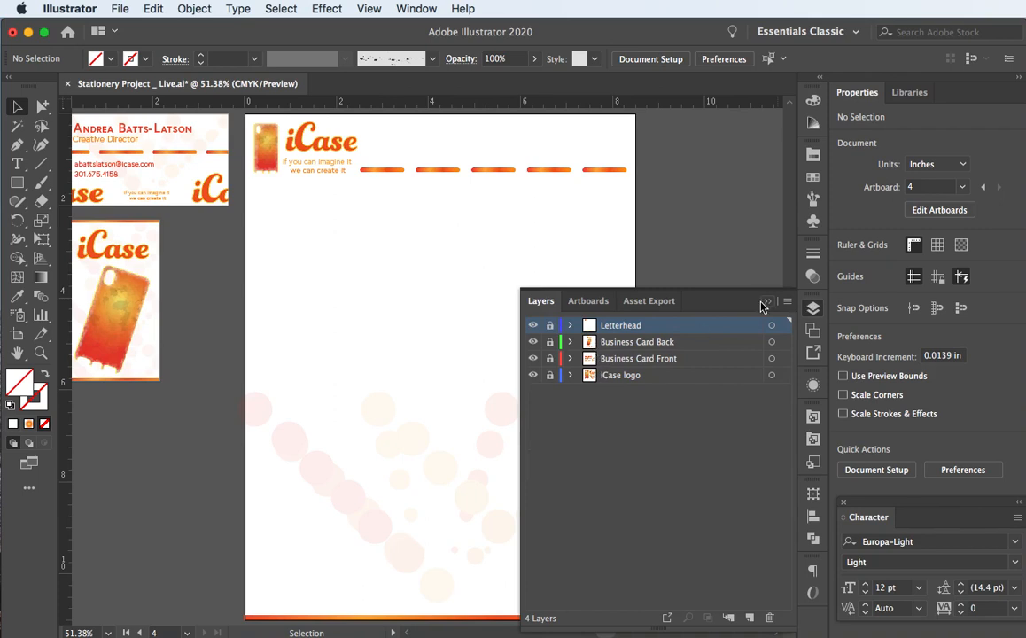
pyautogui.click(588, 302)
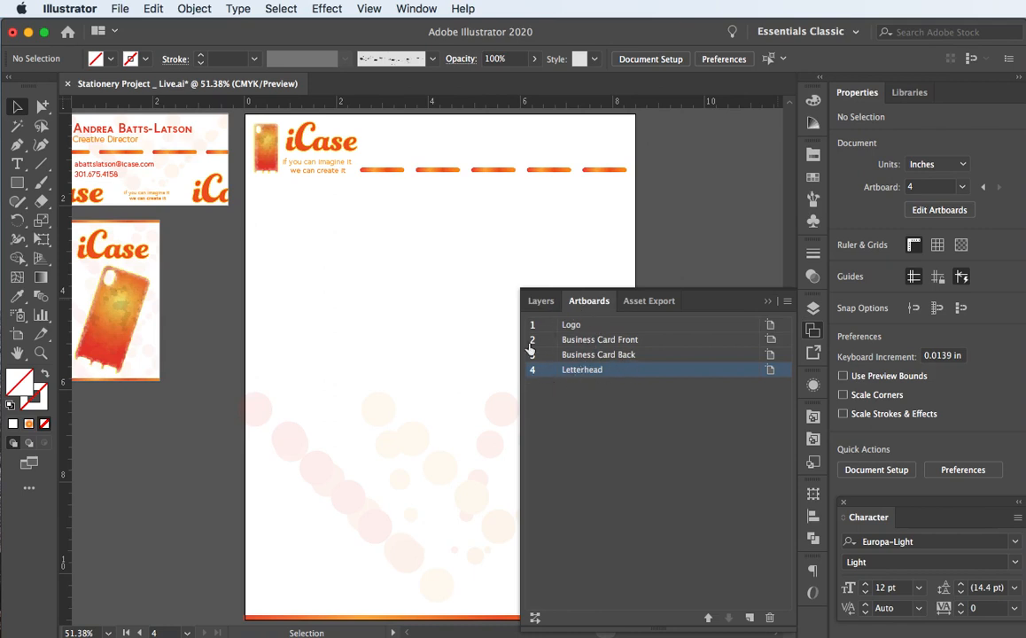
pyautogui.click(541, 302)
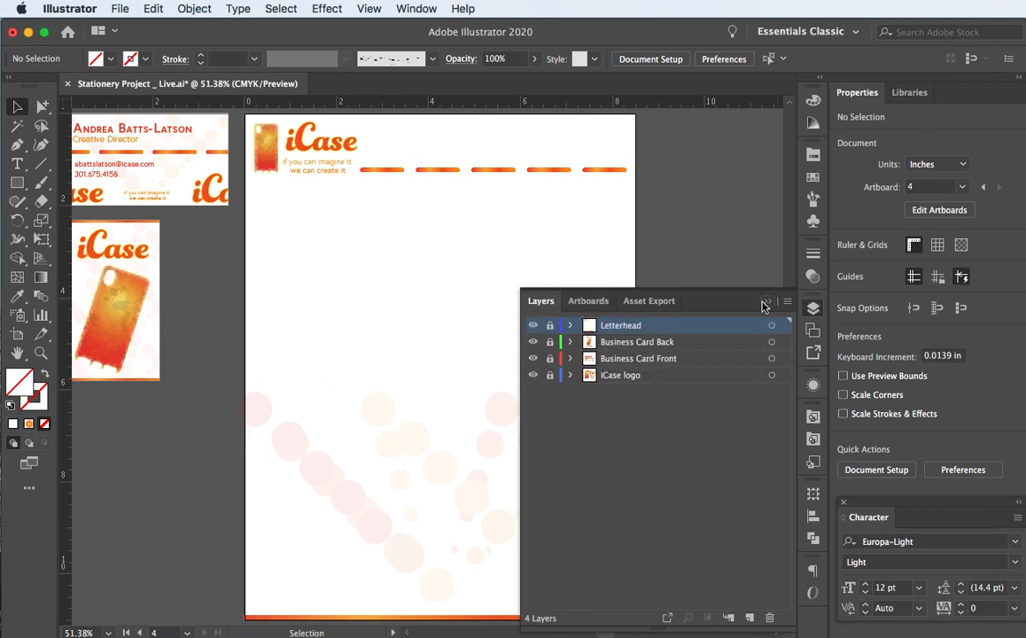
pyautogui.click(766, 303)
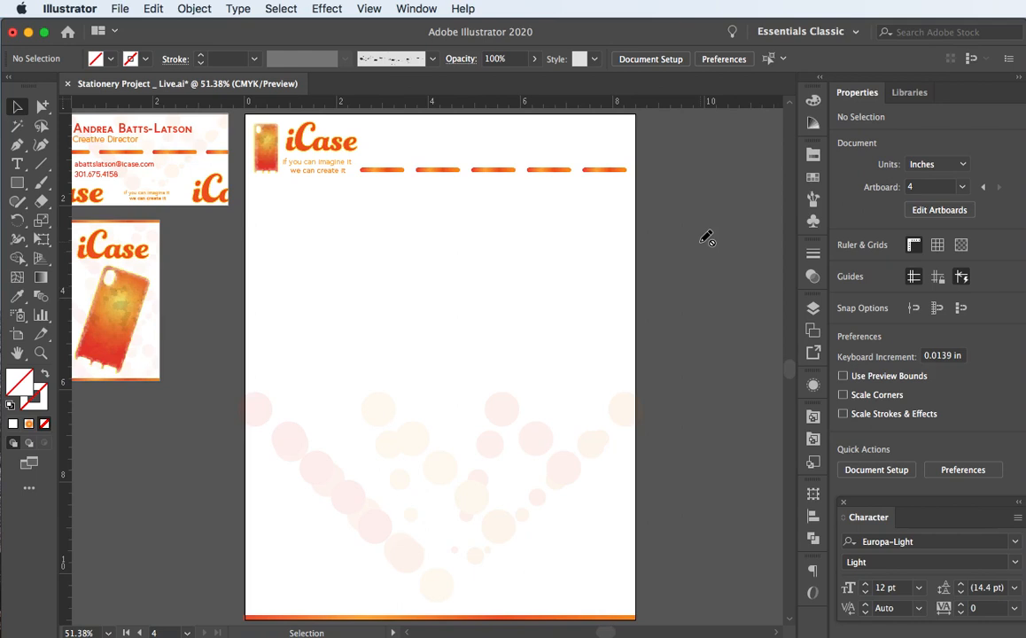
pyautogui.press('super+s')
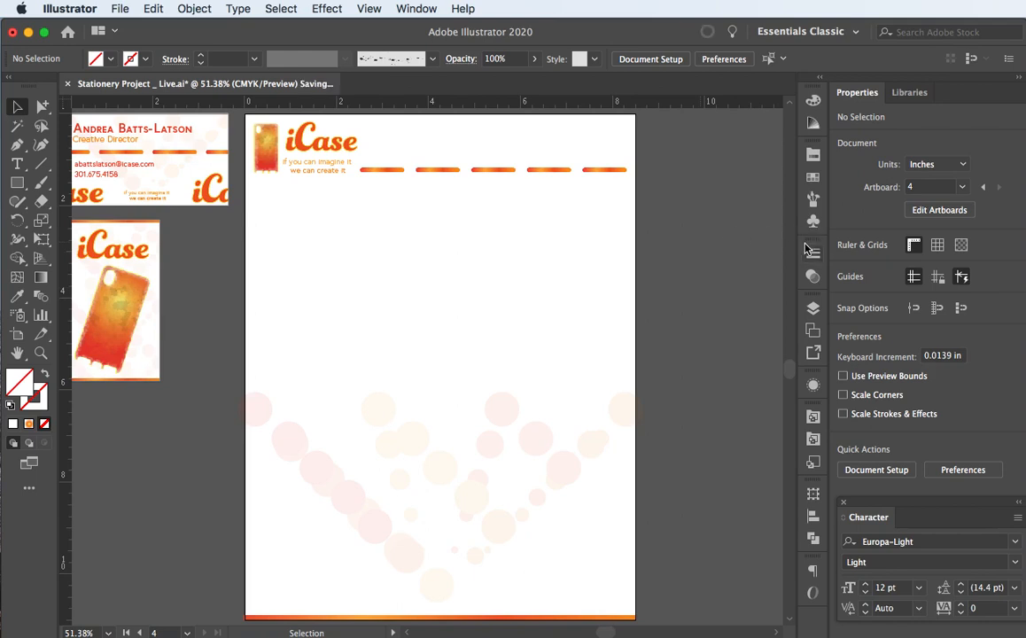